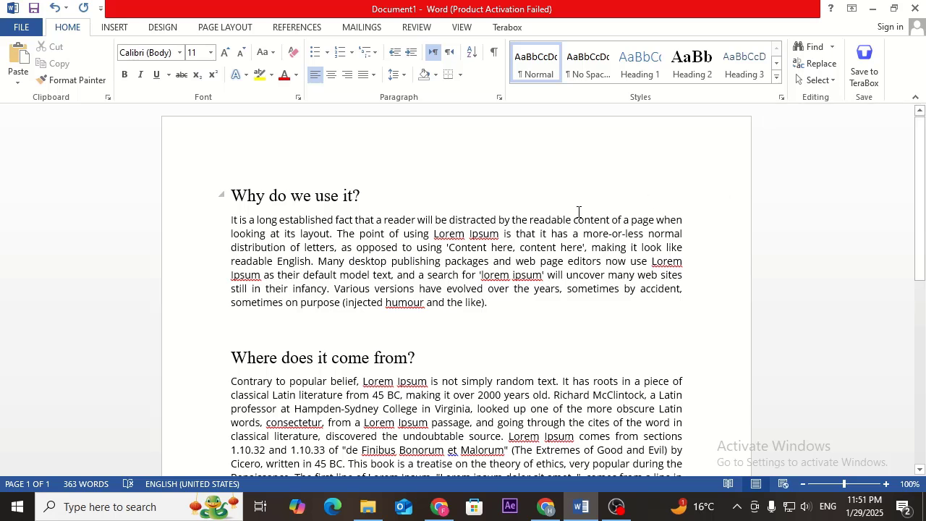
Step: Open the document search pane and look through the three sections of the document
{"action": "left_click", "coordinate": [814, 49]}
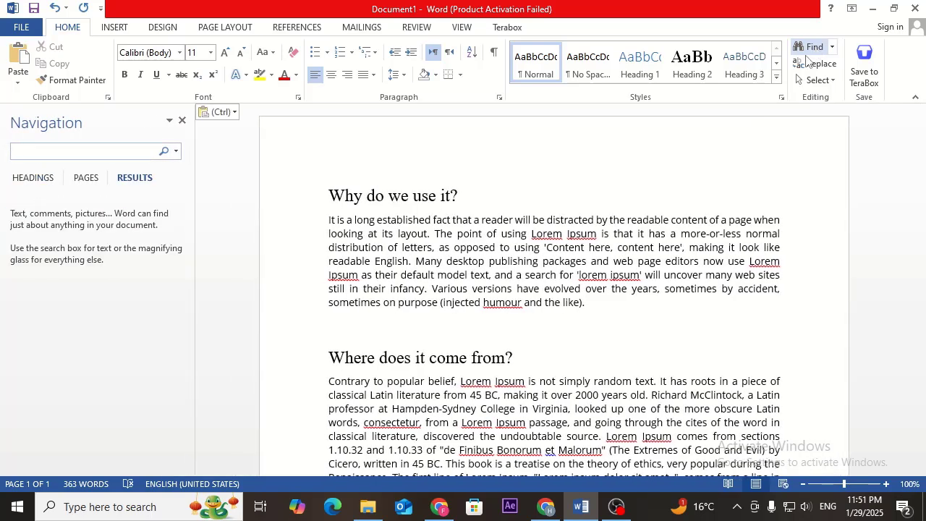
{"action": "scroll", "coordinate": [433, 253], "scroll_direction": "down", "scroll_amount": 1}
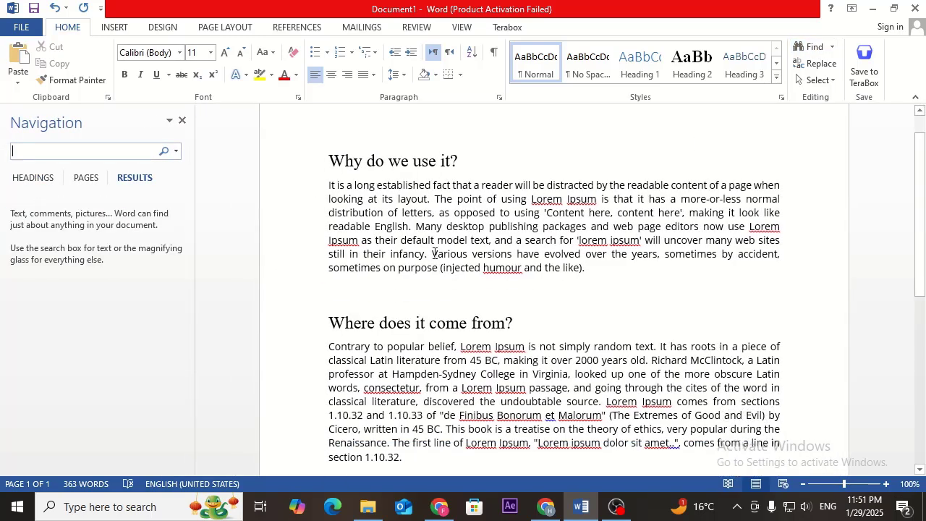
{"action": "scroll", "coordinate": [434, 253], "scroll_direction": "down", "scroll_amount": 1}
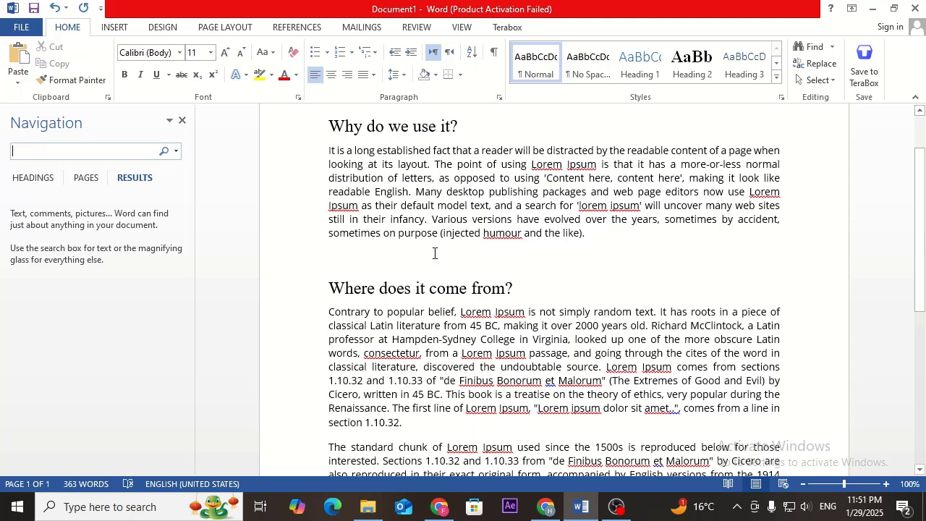
{"action": "scroll", "coordinate": [434, 253], "scroll_direction": "up", "scroll_amount": 2}
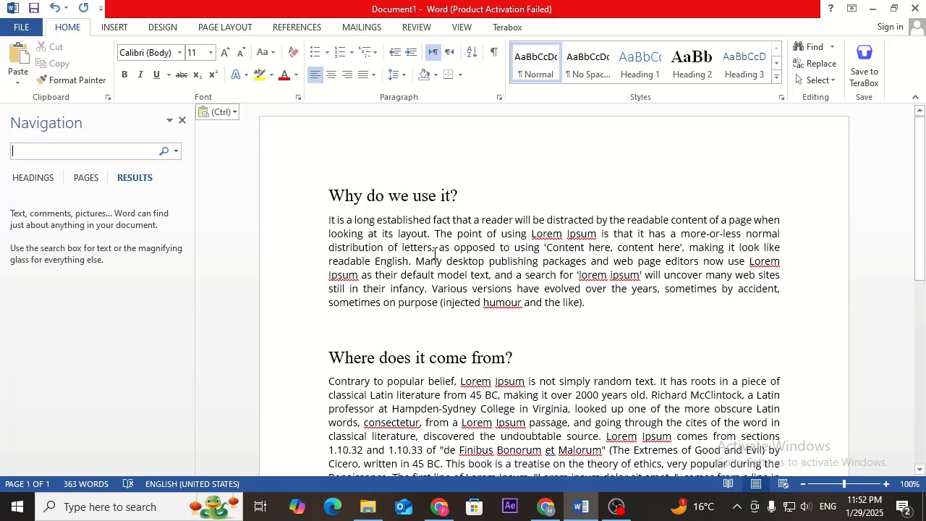
{"action": "scroll", "coordinate": [434, 254], "scroll_direction": "down", "scroll_amount": 2}
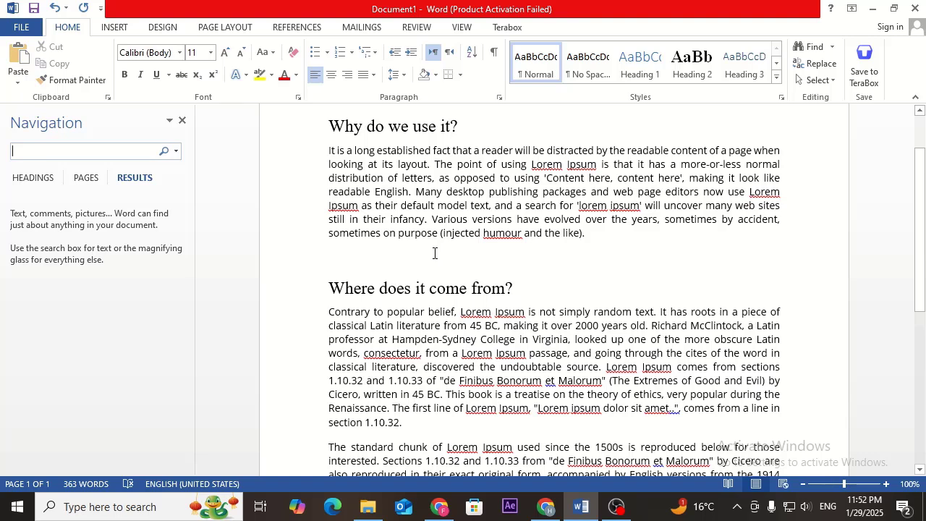
{"action": "scroll", "coordinate": [451, 241], "scroll_direction": "up", "scroll_amount": 2}
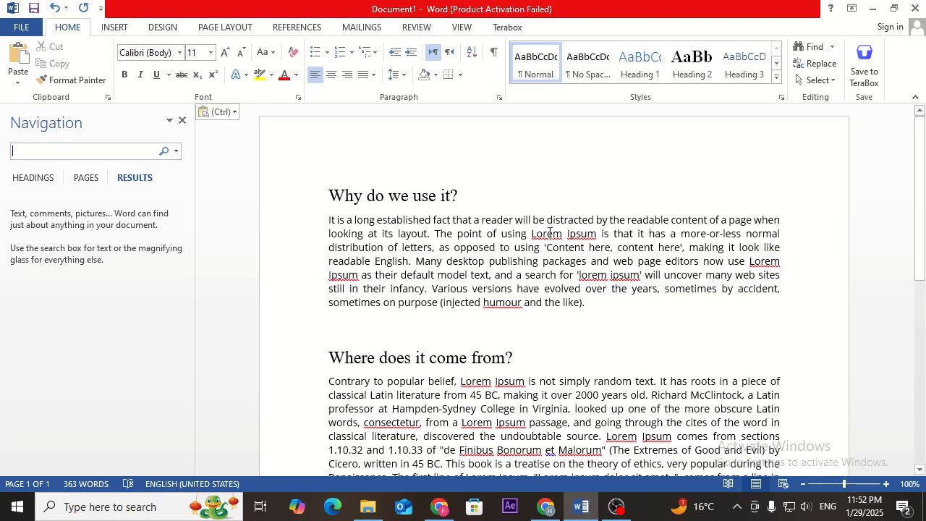
{"action": "scroll", "coordinate": [519, 281], "scroll_direction": "down", "scroll_amount": 8}
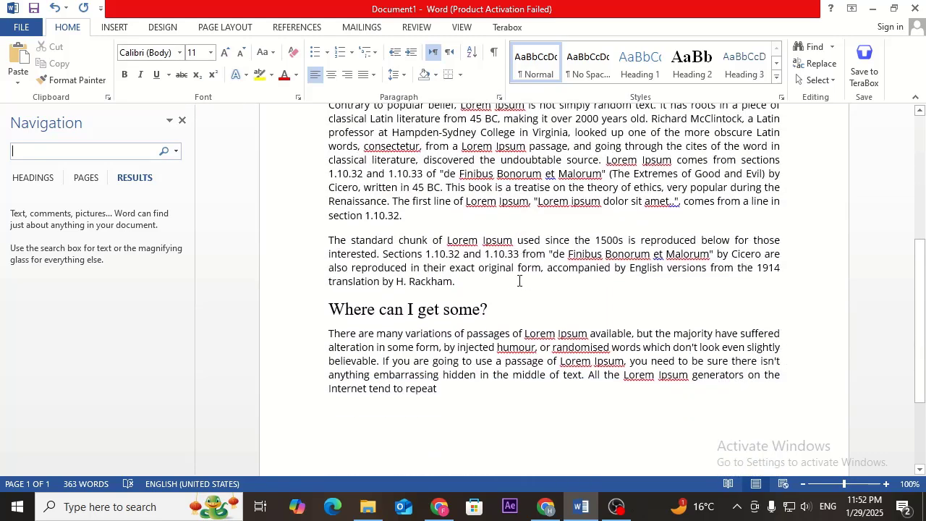
{"action": "scroll", "coordinate": [519, 280], "scroll_direction": "down", "scroll_amount": 4}
{"action": "scroll", "coordinate": [516, 275], "scroll_direction": "up", "scroll_amount": 5}
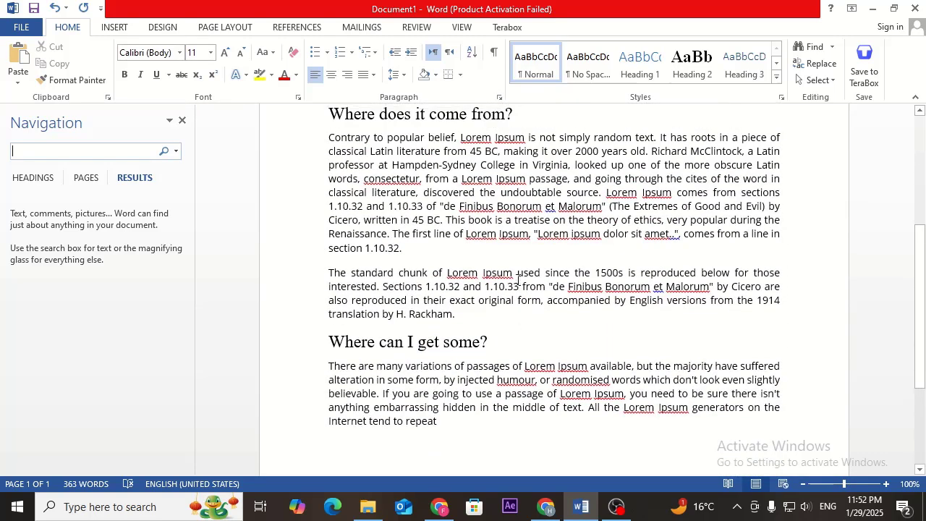
{"action": "scroll", "coordinate": [518, 281], "scroll_direction": "up", "scroll_amount": 5}
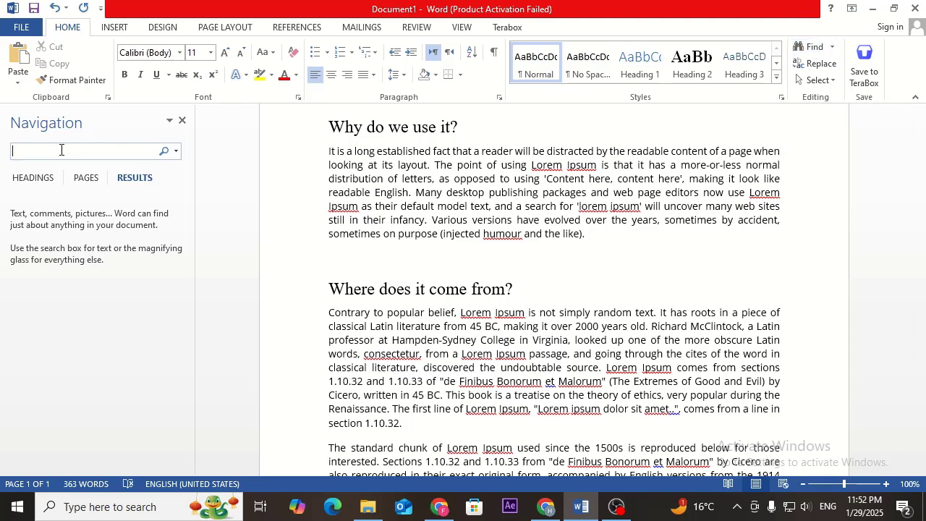
Step: Search the document for the word "Lorem", as found in the first paragraph
{"action": "left_click", "coordinate": [558, 165]}
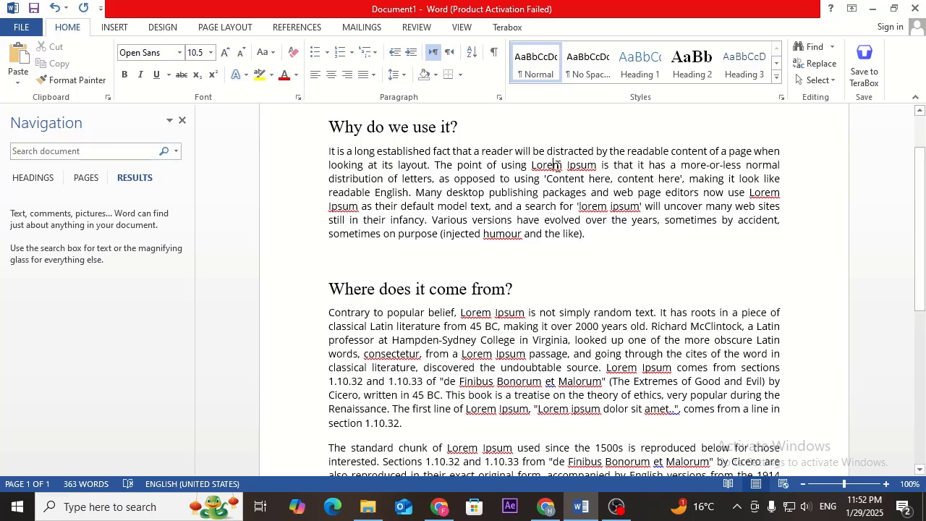
{"action": "left_click_drag", "start_coordinate": [563, 165], "coordinate": [533, 165]}
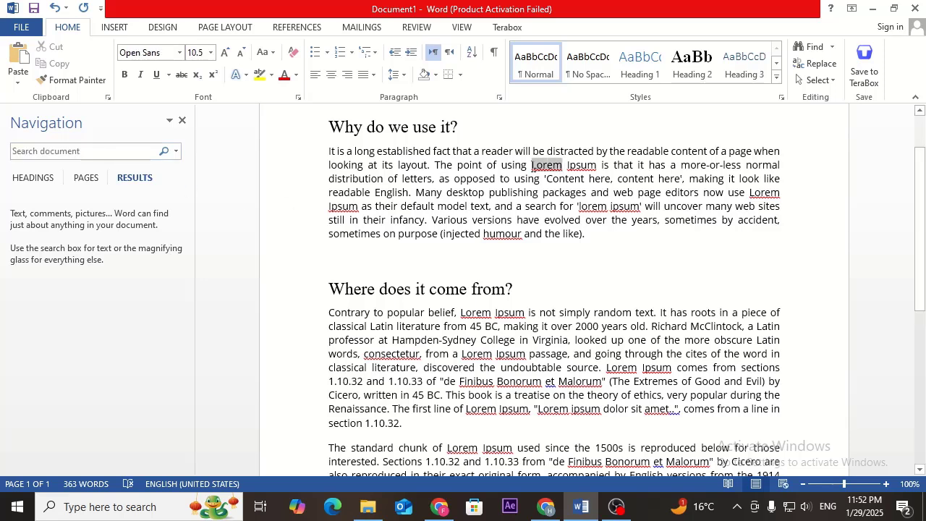
{"action": "right_click", "coordinate": [544, 168]}
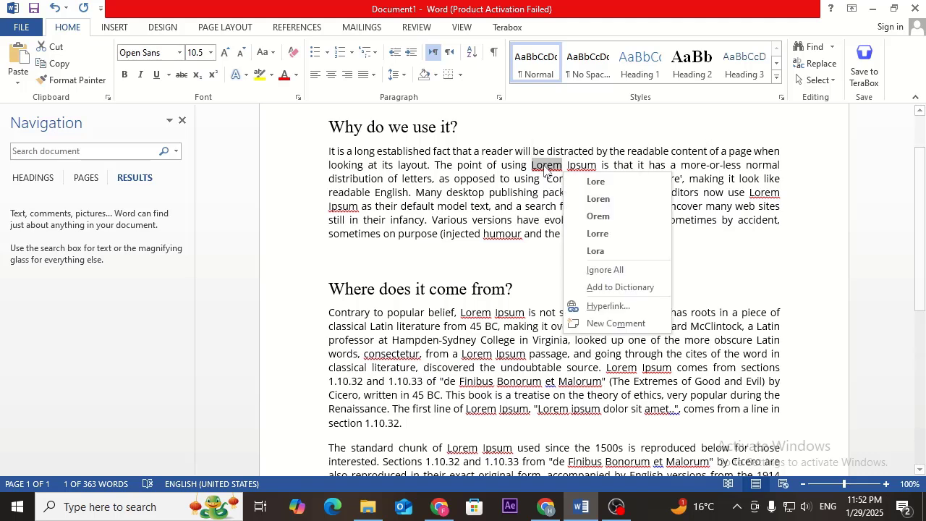
{"action": "left_click", "coordinate": [539, 172]}
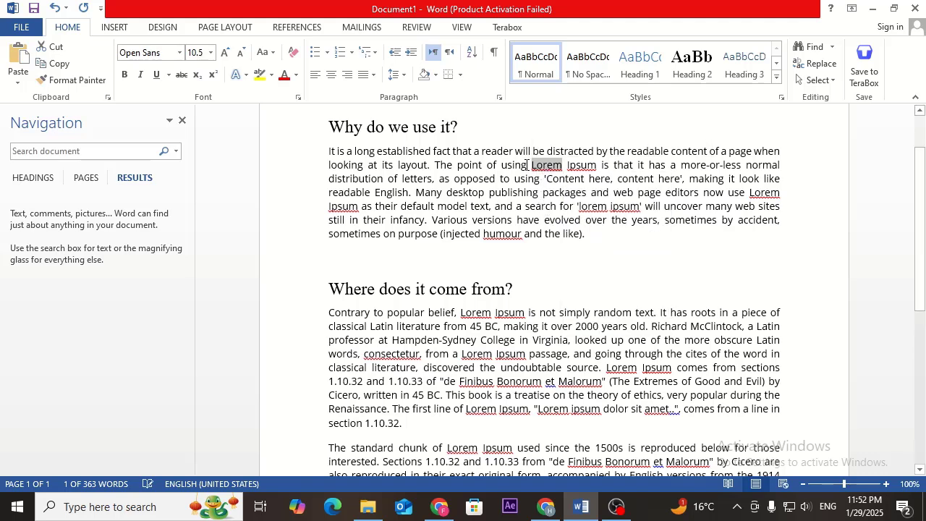
{"action": "left_click", "coordinate": [533, 165]}
{"action": "left_click_drag", "start_coordinate": [551, 164], "coordinate": [562, 165]}
{"action": "left_click", "coordinate": [103, 151]}
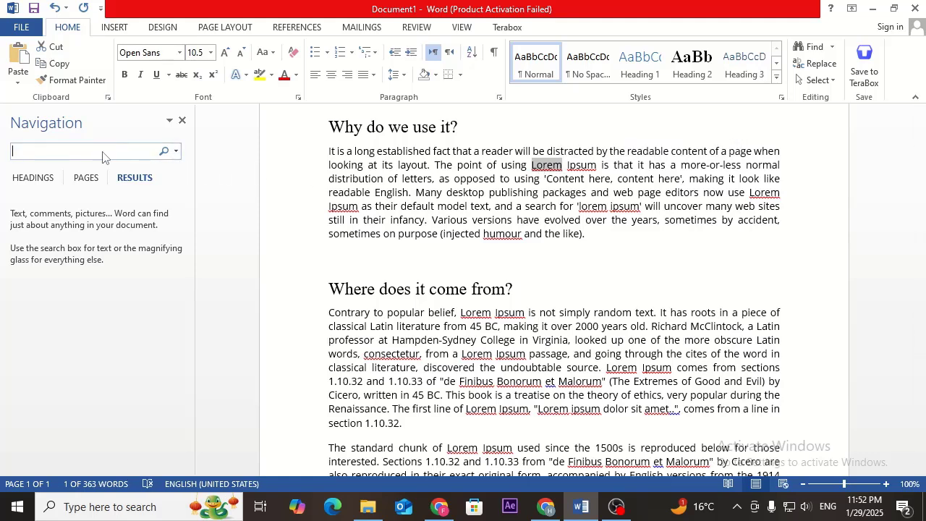
{"action": "type", "text": "Lorem"}
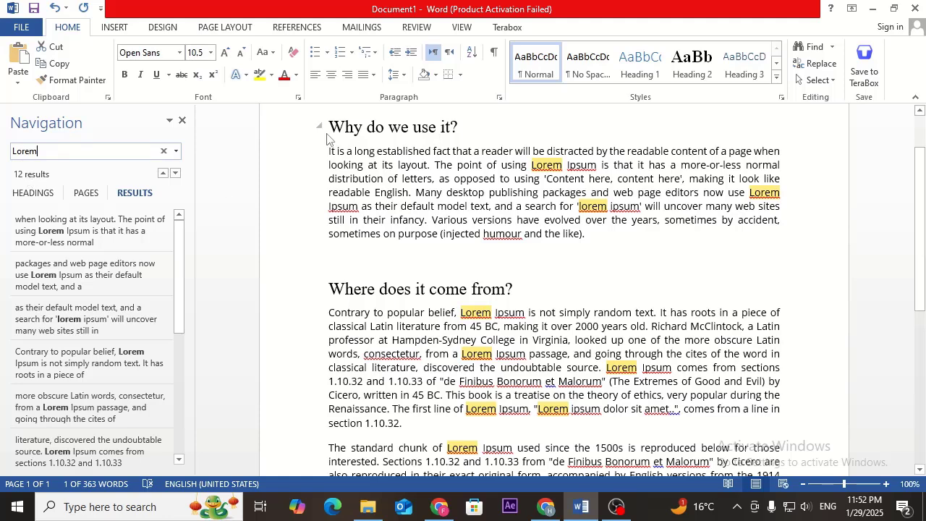
Step: Examine the highlighted "Lorem" matches throughout the document and in the list of search results
{"action": "scroll", "coordinate": [423, 278], "scroll_direction": "down", "scroll_amount": 3}
{"action": "scroll", "coordinate": [434, 318], "scroll_direction": "down", "scroll_amount": 3}
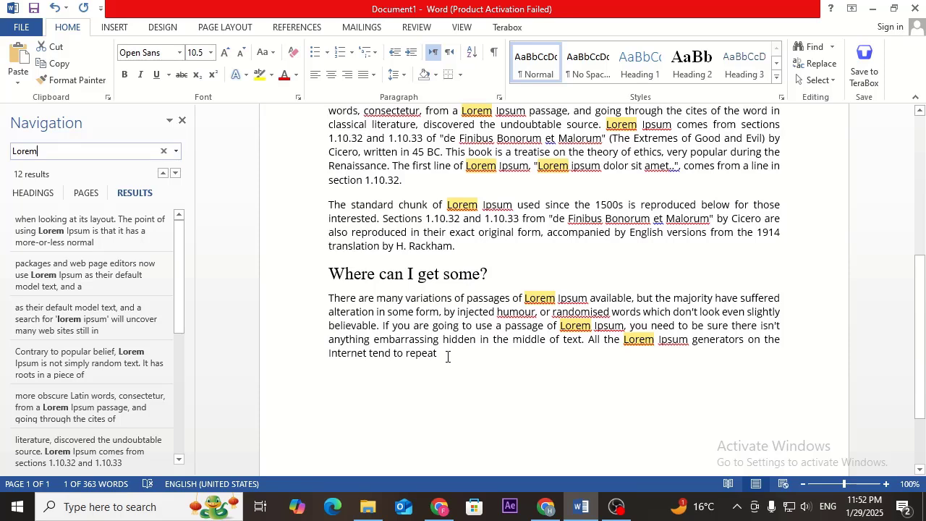
{"action": "scroll", "coordinate": [441, 348], "scroll_direction": "up", "scroll_amount": 6}
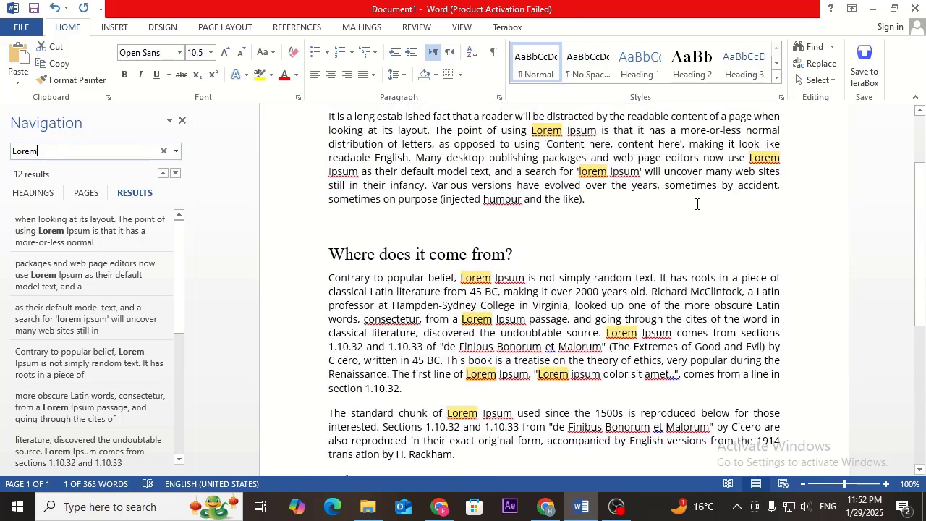
{"action": "scroll", "coordinate": [729, 212], "scroll_direction": "down", "scroll_amount": 2}
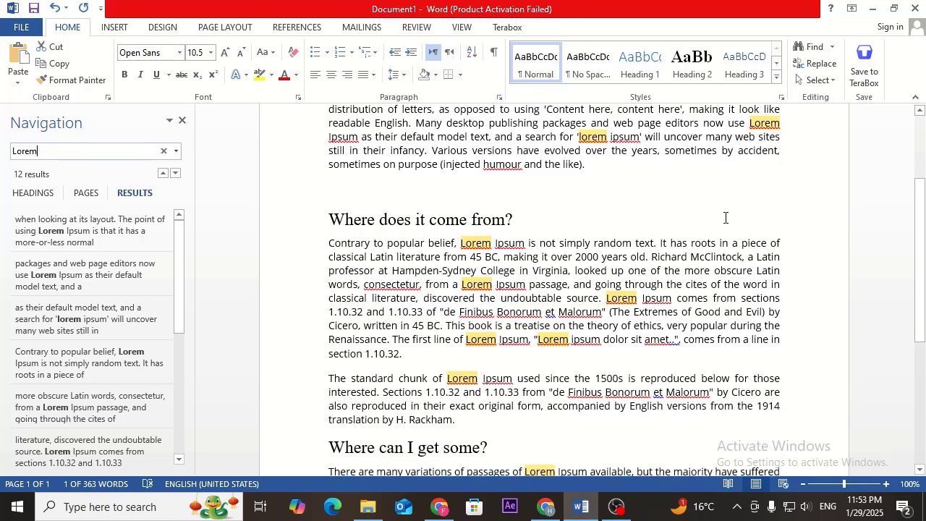
{"action": "scroll", "coordinate": [628, 274], "scroll_direction": "down", "scroll_amount": 3}
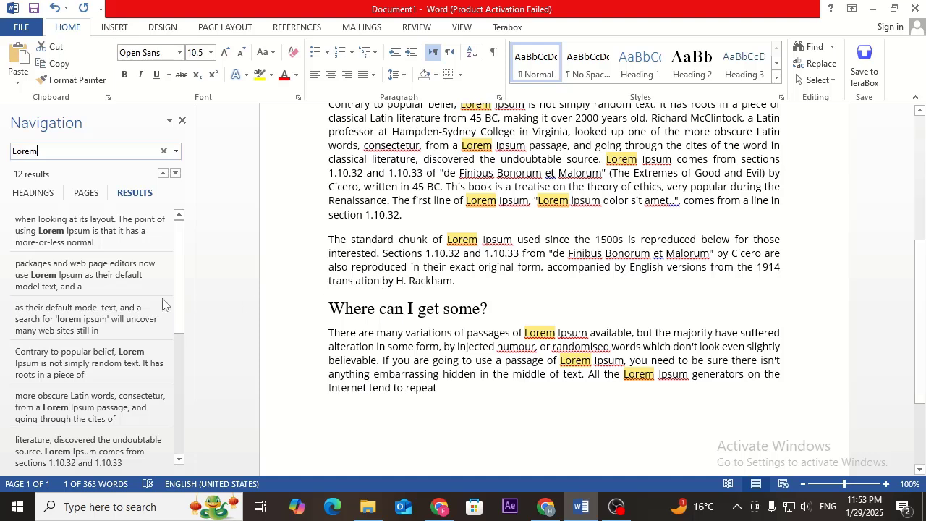
{"action": "scroll", "coordinate": [99, 291], "scroll_direction": "down", "scroll_amount": 3}
{"action": "scroll", "coordinate": [99, 290], "scroll_direction": "down", "scroll_amount": 5}
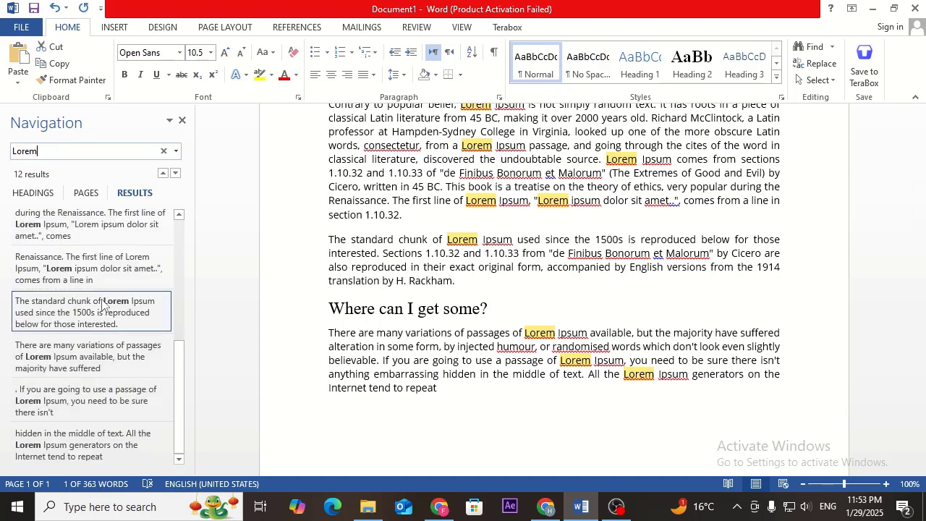
{"action": "scroll", "coordinate": [103, 304], "scroll_direction": "up", "scroll_amount": 8}
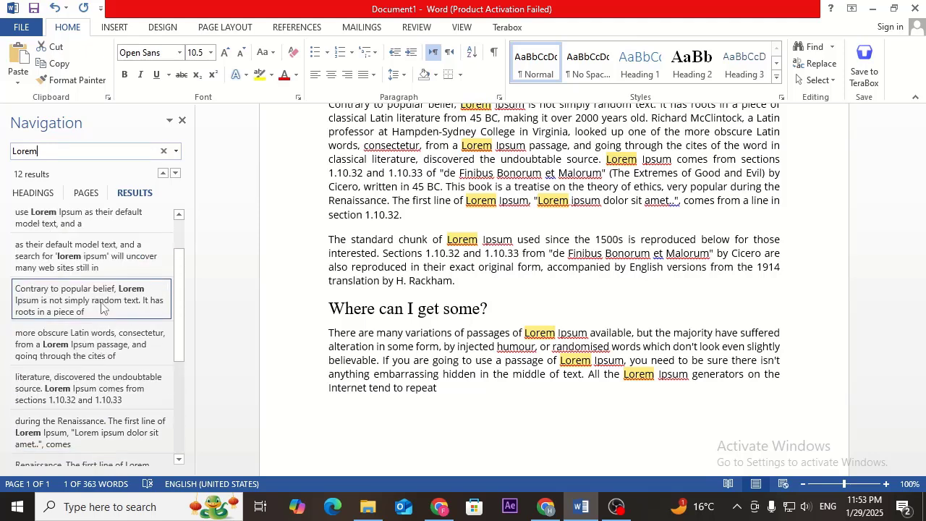
Step: View the "Lorem" matches by page and by heading
{"action": "left_click", "coordinate": [86, 193]}
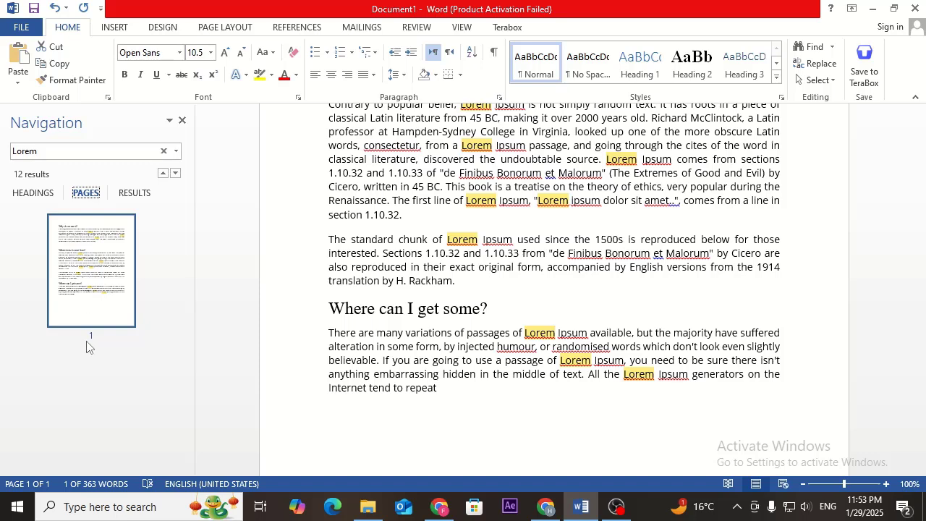
{"action": "scroll", "coordinate": [560, 303], "scroll_direction": "down", "scroll_amount": 4}
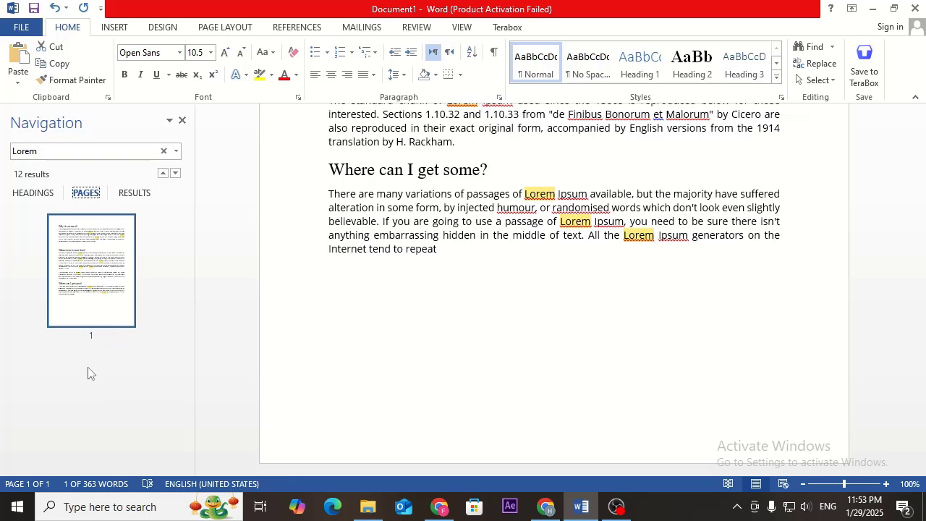
{"action": "left_click", "coordinate": [33, 192]}
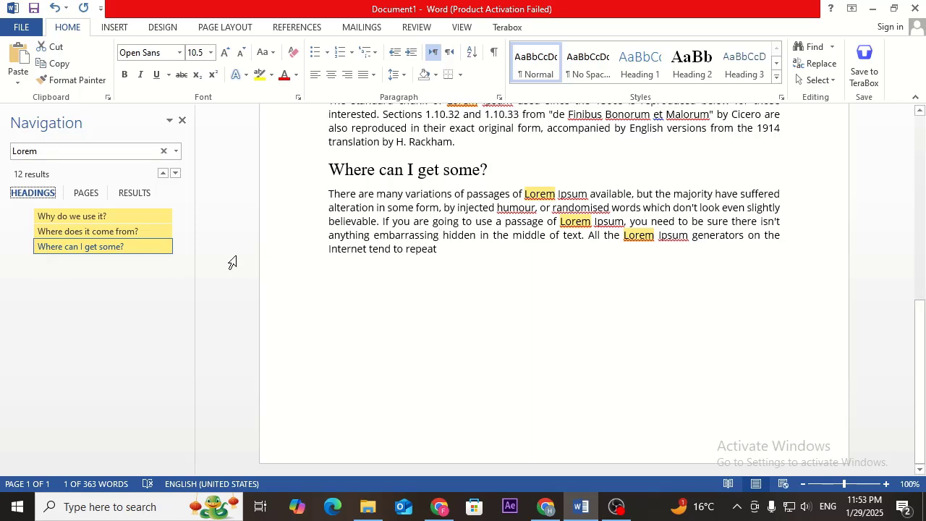
{"action": "scroll", "coordinate": [381, 254], "scroll_direction": "up", "scroll_amount": 3}
{"action": "scroll", "coordinate": [381, 254], "scroll_direction": "up", "scroll_amount": 3}
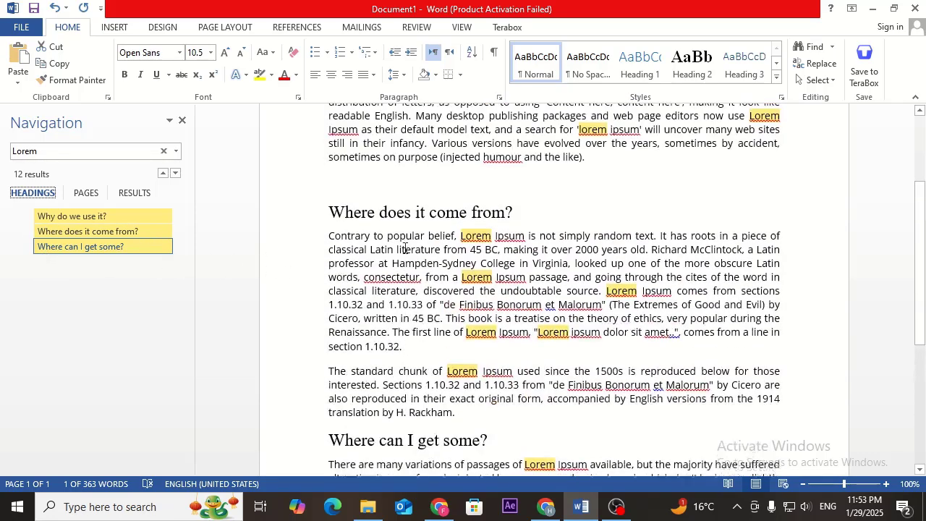
Step: Return to the list of "Lorem" results and clear the search
{"action": "left_click", "coordinate": [127, 195]}
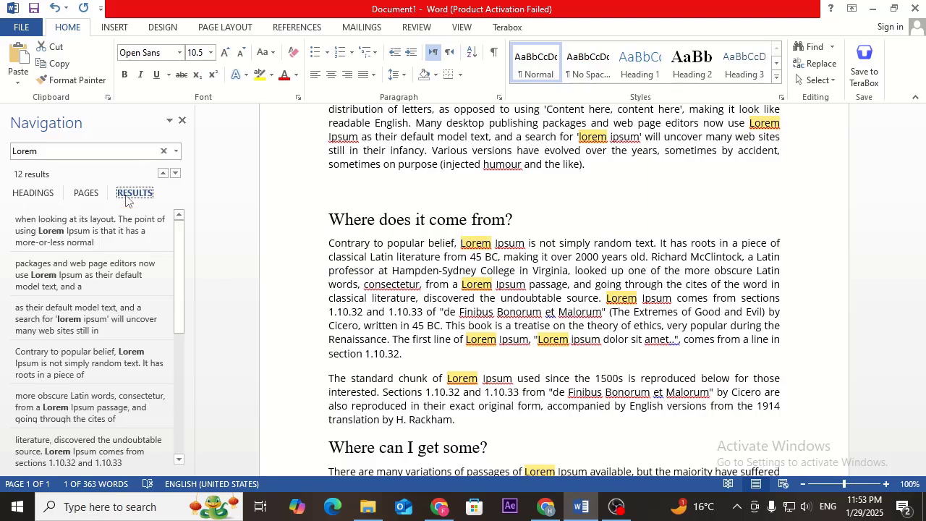
{"action": "scroll", "coordinate": [492, 200], "scroll_direction": "up", "scroll_amount": 2}
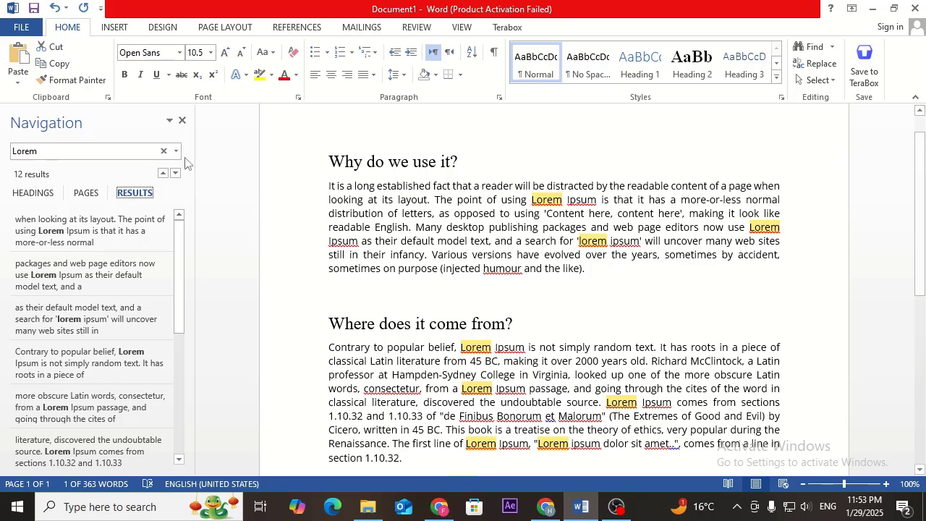
{"action": "left_click", "coordinate": [164, 150]}
{"action": "left_click", "coordinate": [254, 164]}
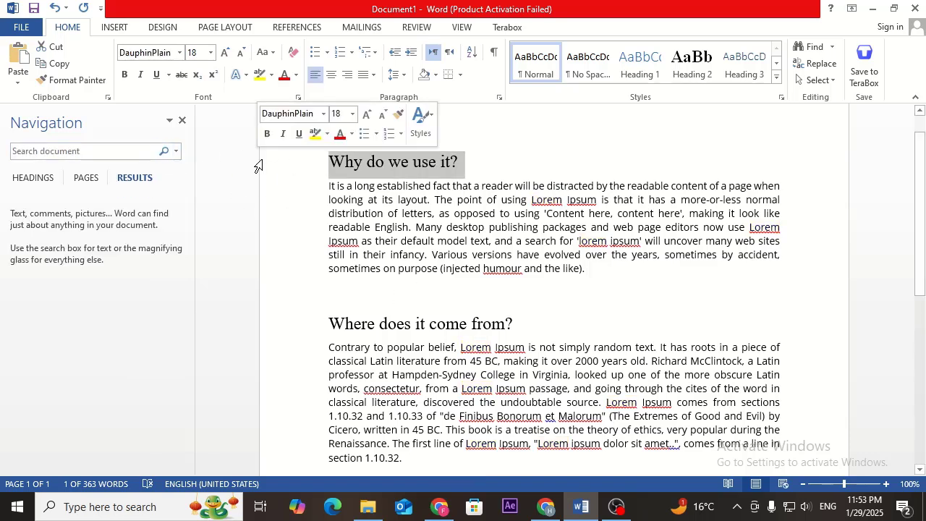
{"action": "left_click", "coordinate": [828, 65]}
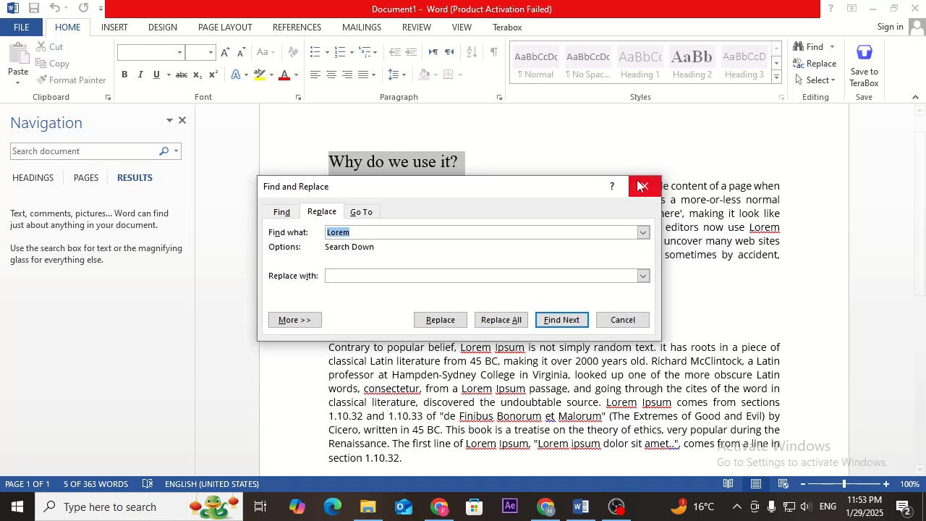
{"action": "left_click", "coordinate": [640, 187]}
{"action": "key", "text": "Right"}
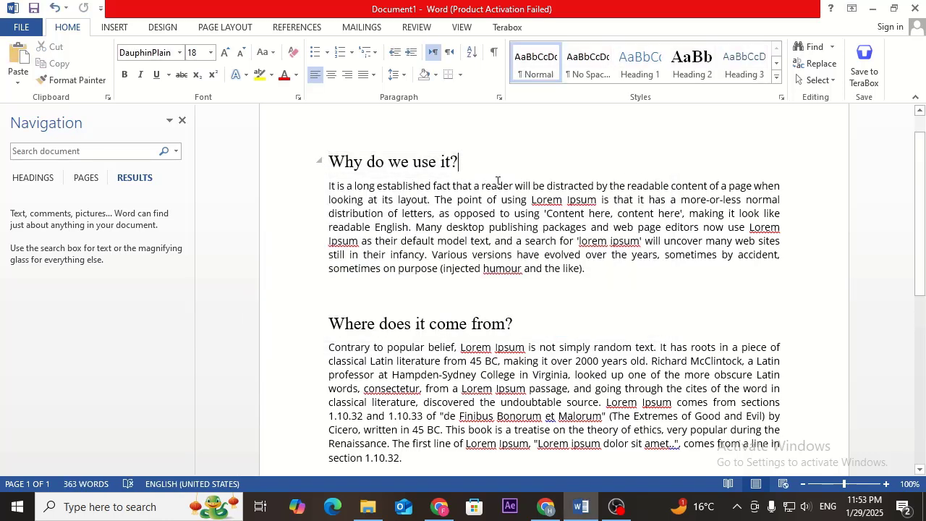
{"action": "scroll", "coordinate": [528, 320], "scroll_direction": "down", "scroll_amount": 3}
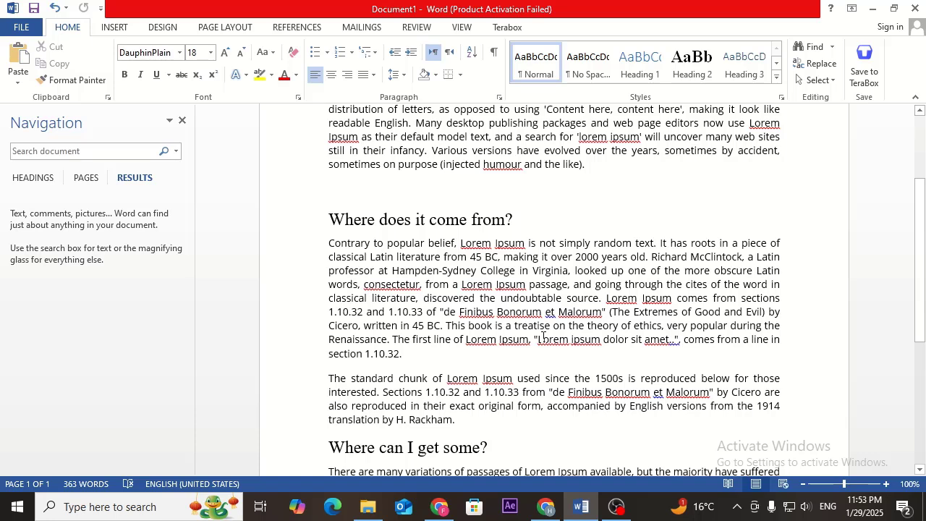
{"action": "scroll", "coordinate": [507, 217], "scroll_direction": "up", "scroll_amount": 4}
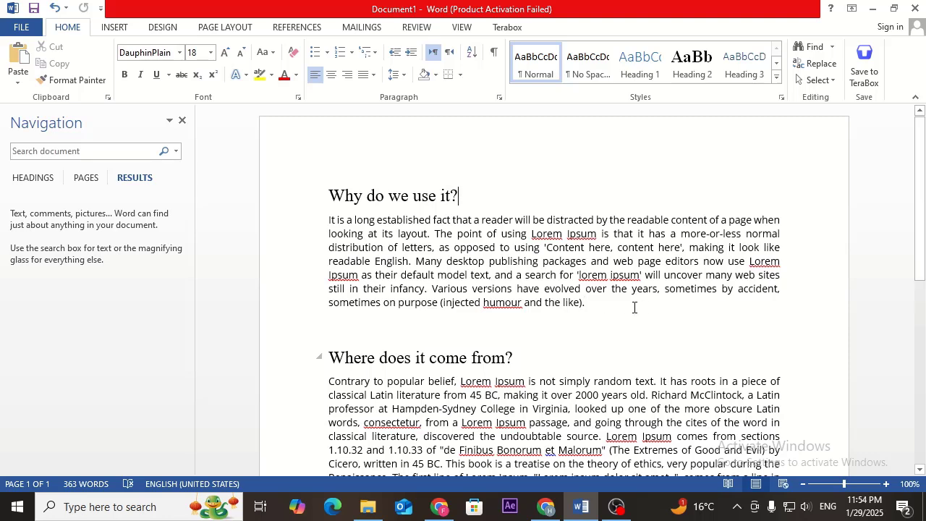
{"action": "left_click", "coordinate": [594, 301]}
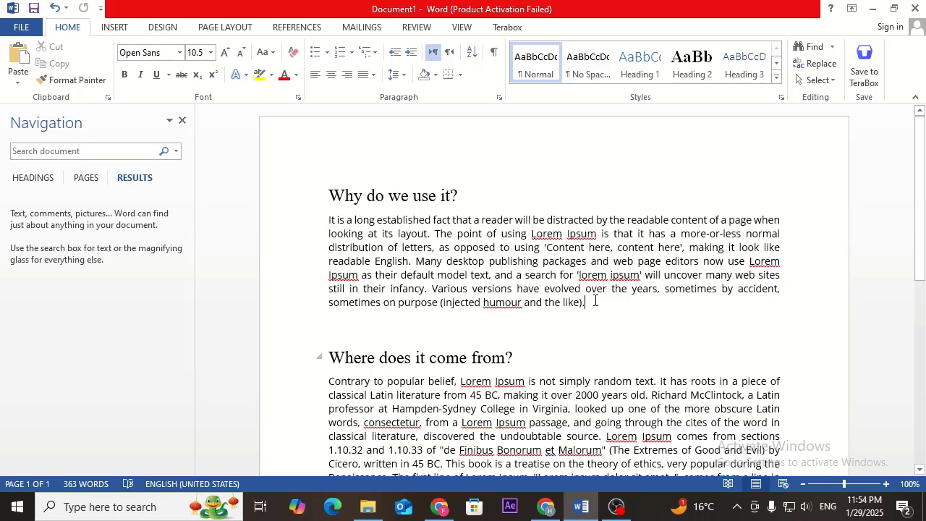
{"action": "scroll", "coordinate": [595, 301], "scroll_direction": "down", "scroll_amount": 3}
{"action": "scroll", "coordinate": [595, 300], "scroll_direction": "down", "scroll_amount": 2}
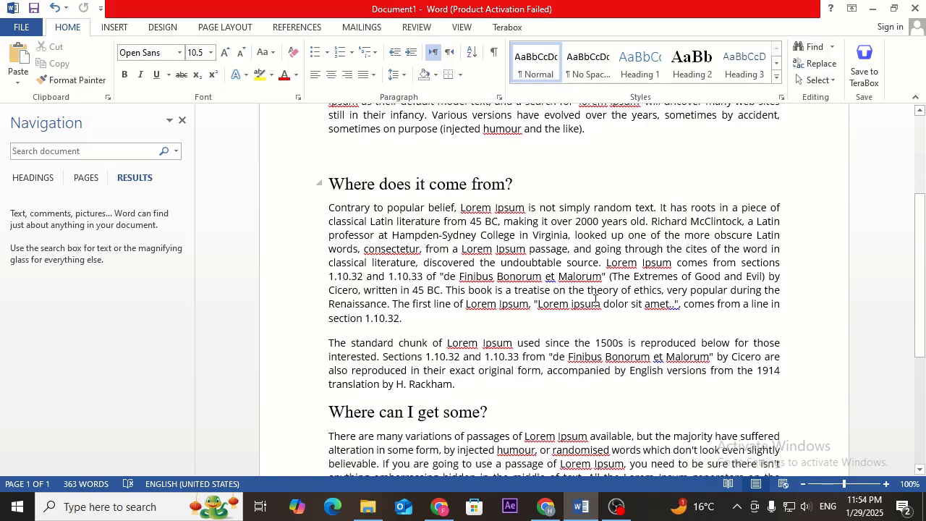
{"action": "scroll", "coordinate": [595, 299], "scroll_direction": "up", "scroll_amount": 3}
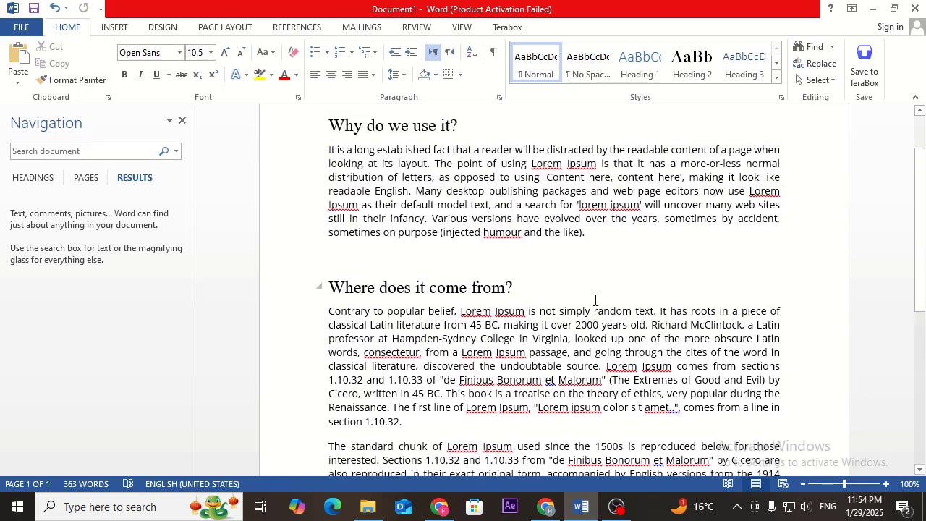
Step: Search the document for the phrase "Lorem Ipsum" selected in the first paragraph, and close the search results
{"action": "left_click", "coordinate": [586, 234]}
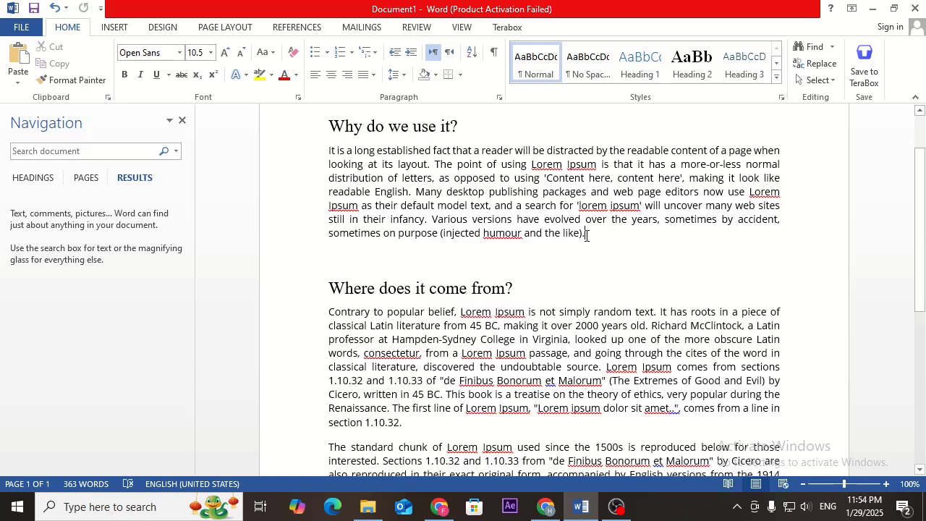
{"action": "scroll", "coordinate": [584, 242], "scroll_direction": "down", "scroll_amount": 1}
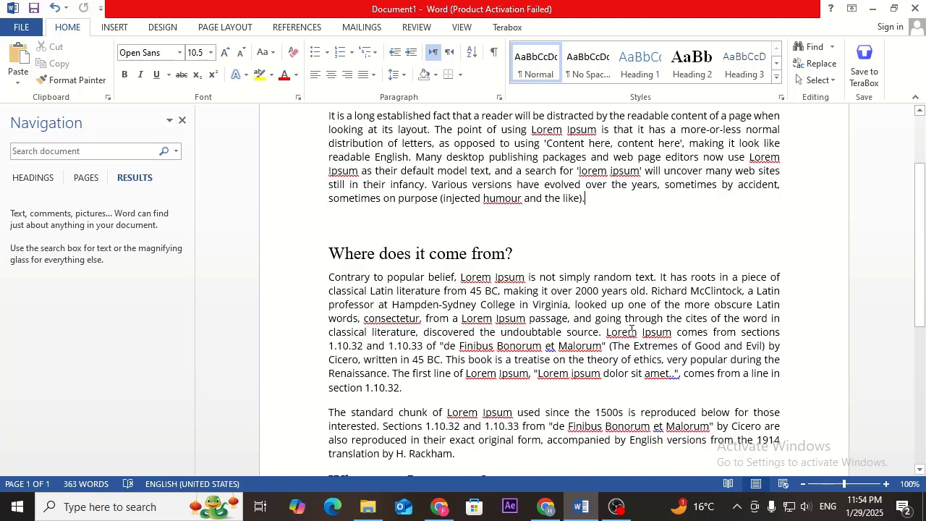
{"action": "scroll", "coordinate": [595, 201], "scroll_direction": "up", "scroll_amount": 2}
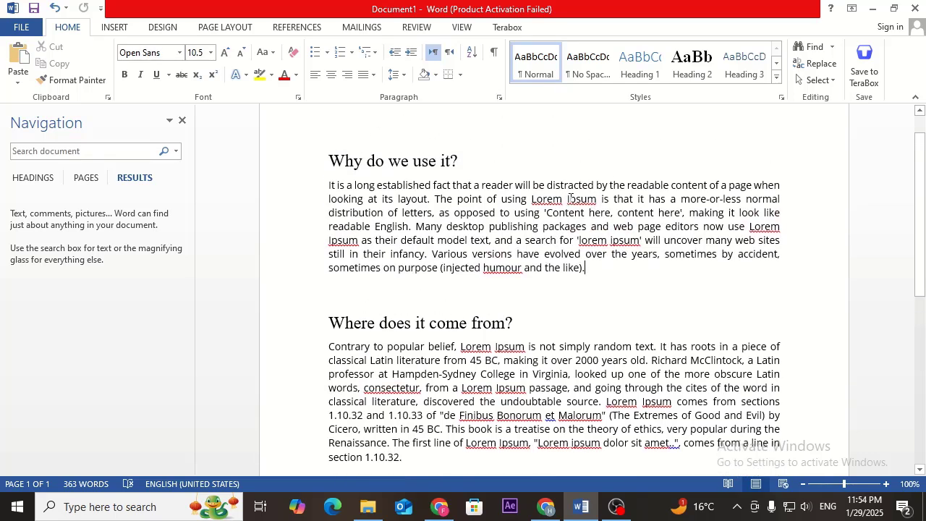
{"action": "left_click_drag", "start_coordinate": [597, 199], "coordinate": [531, 200]}
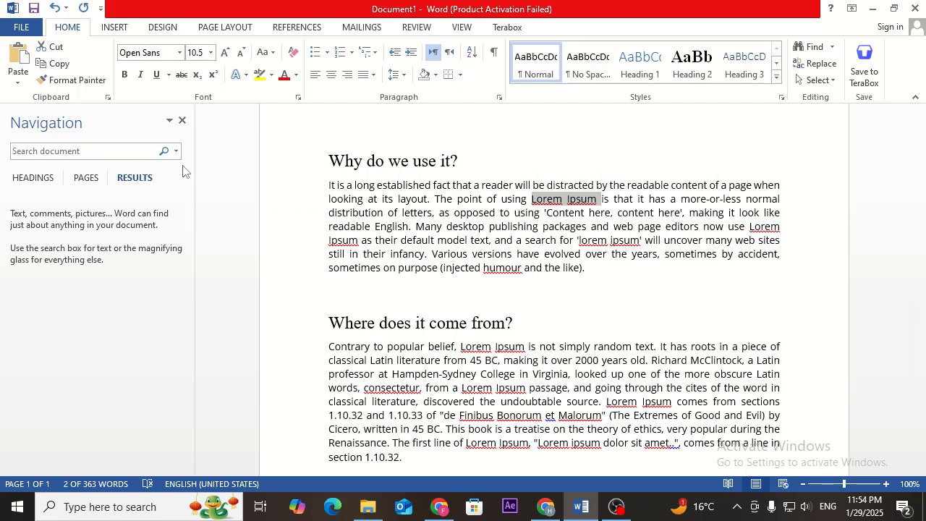
{"action": "left_click", "coordinate": [817, 49]}
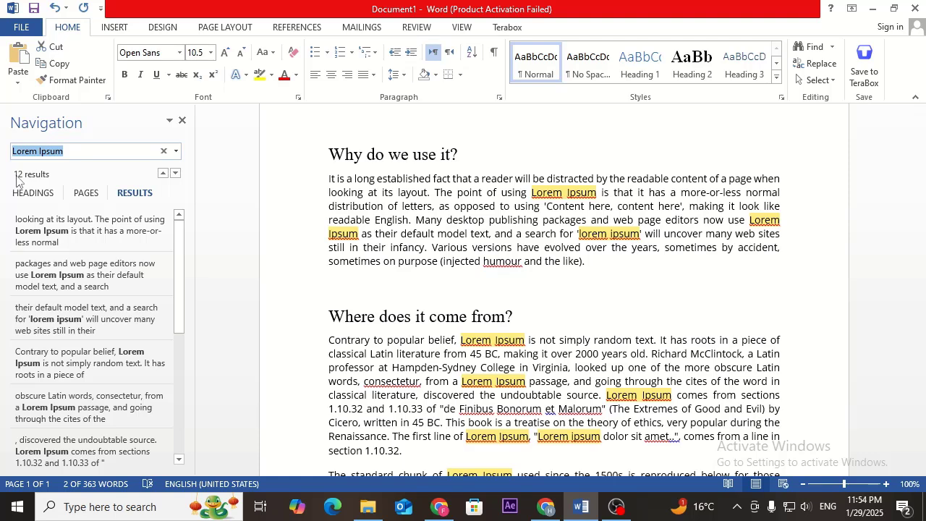
{"action": "left_click", "coordinate": [182, 121]}
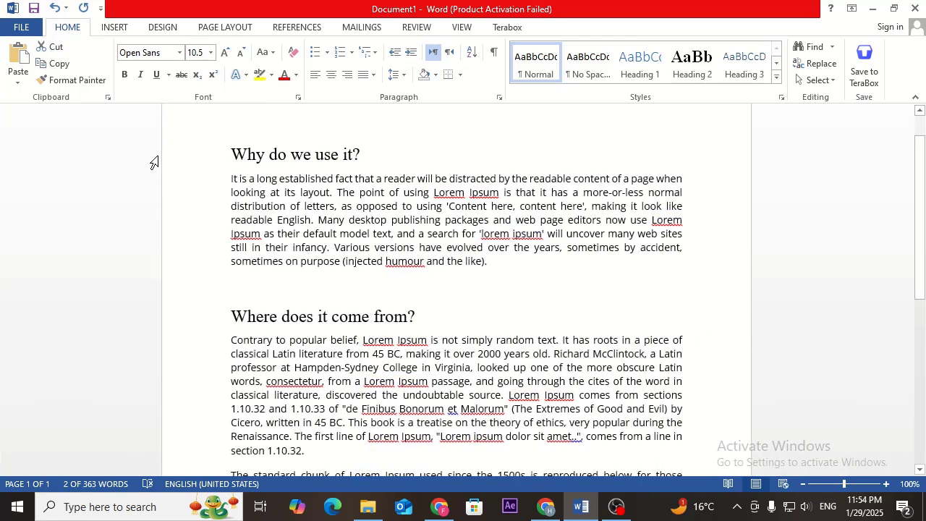
Step: Replace all occurrences of "Lorem Ipsum" with "2025", continuing from the beginning of the document, and close Find and Replace
{"action": "left_click", "coordinate": [817, 64]}
{"action": "key", "text": "ctrl+c"}
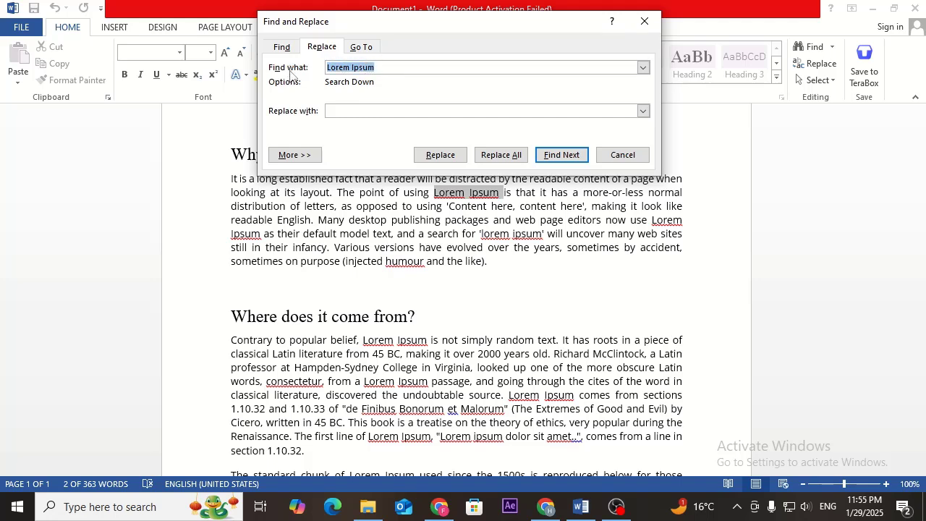
{"action": "key", "text": "BackSpace"}
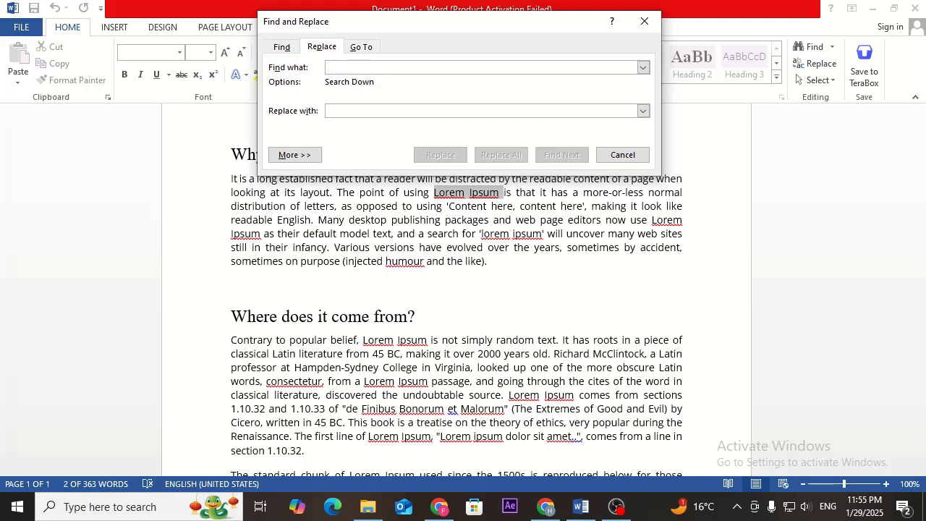
{"action": "key", "text": "ctrl+v"}
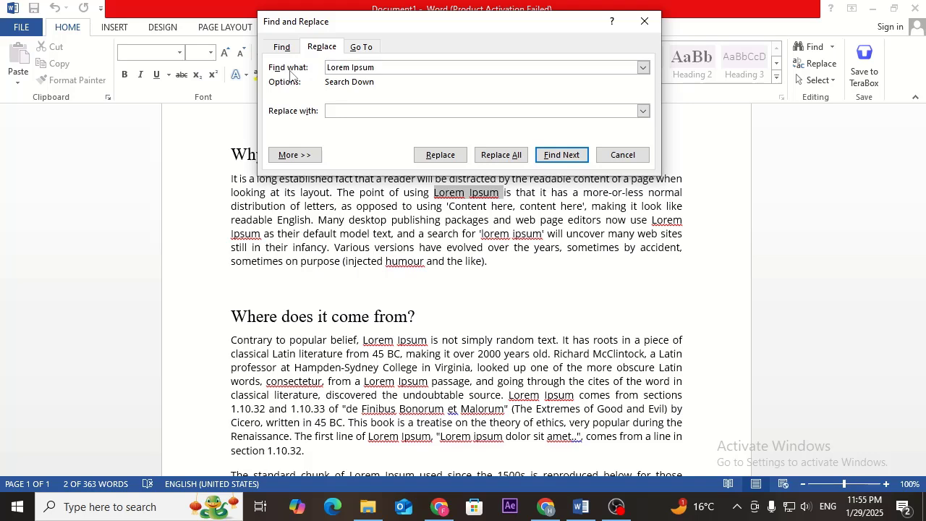
{"action": "left_click", "coordinate": [327, 109]}
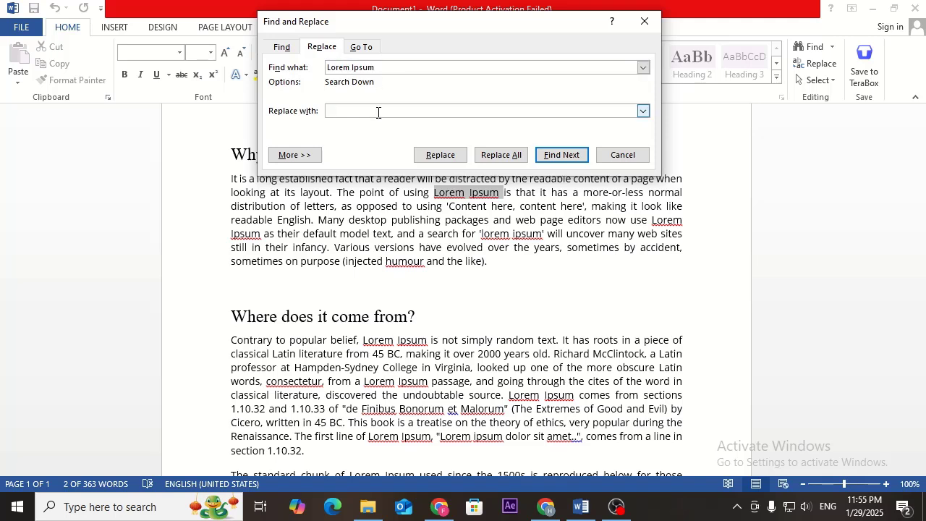
{"action": "type", "text": "2025"}
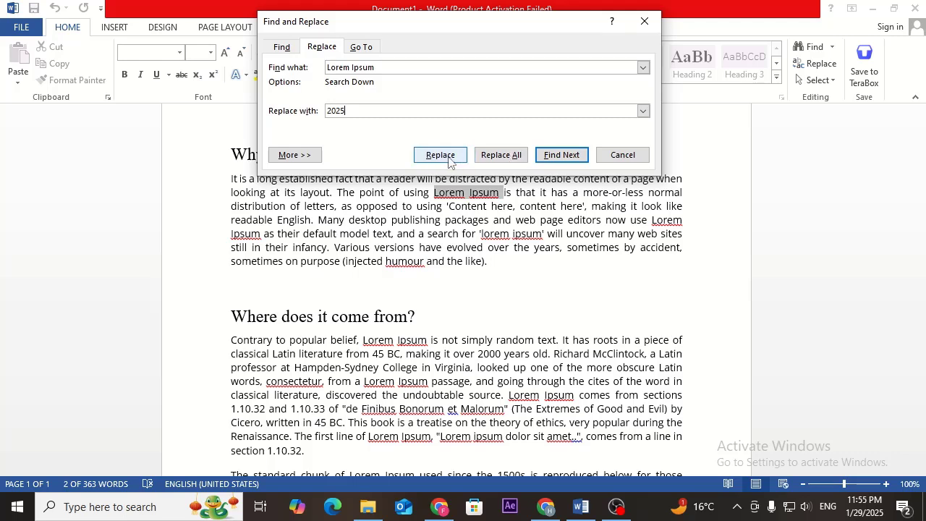
{"action": "left_click", "coordinate": [501, 156]}
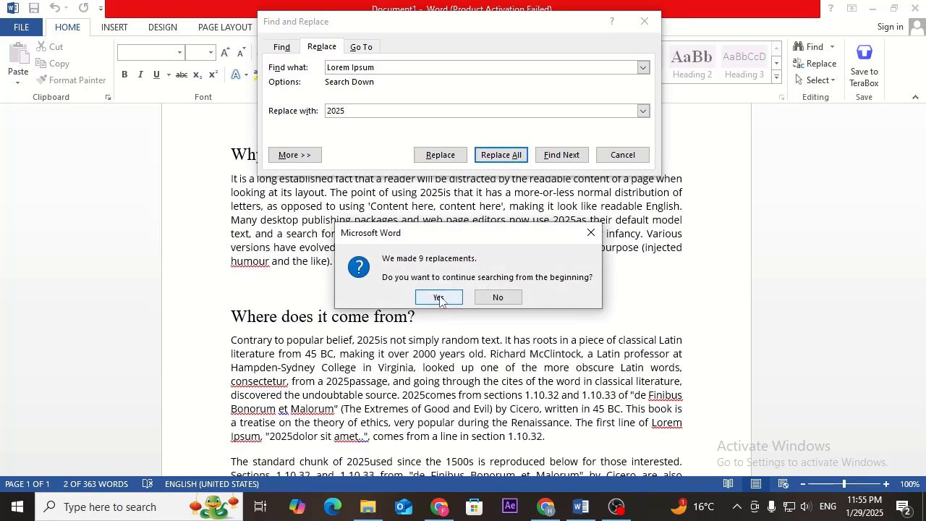
{"action": "left_click", "coordinate": [436, 298]}
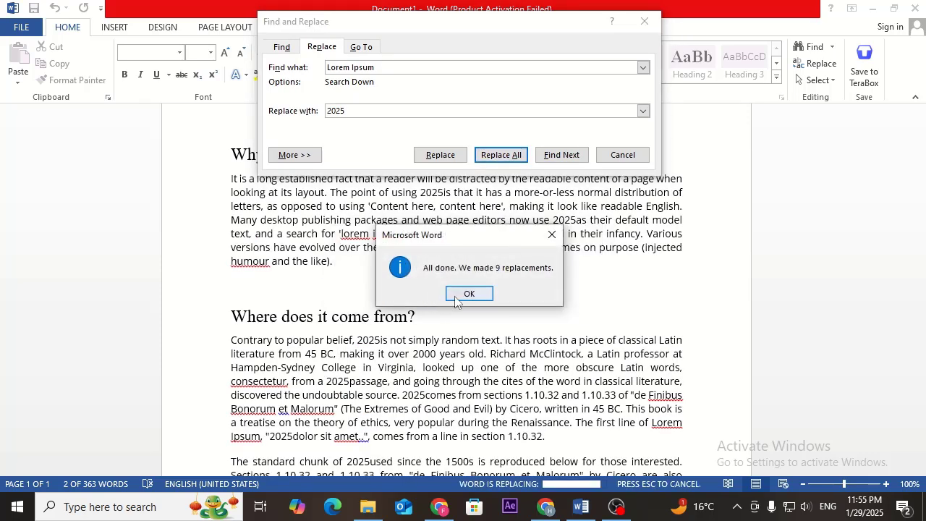
{"action": "left_click", "coordinate": [467, 293]}
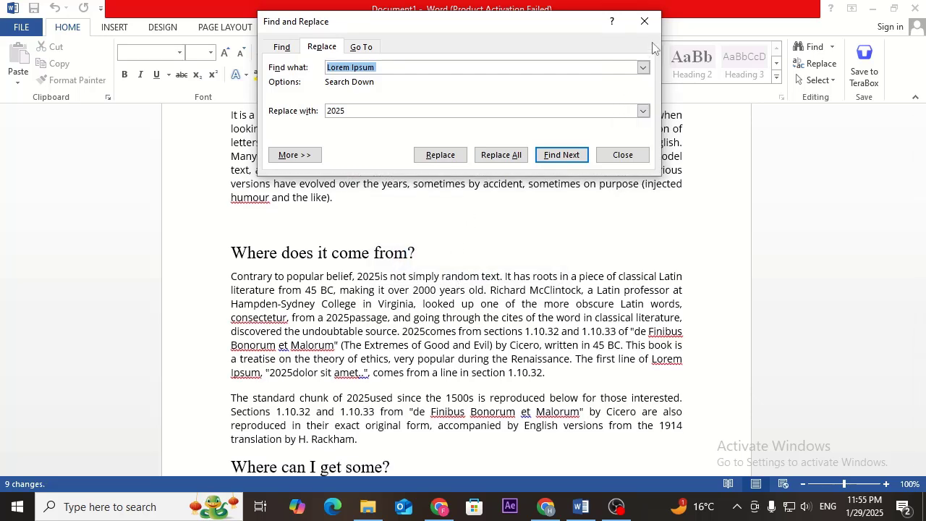
{"action": "left_click", "coordinate": [645, 21]}
{"action": "left_click", "coordinate": [705, 188]}
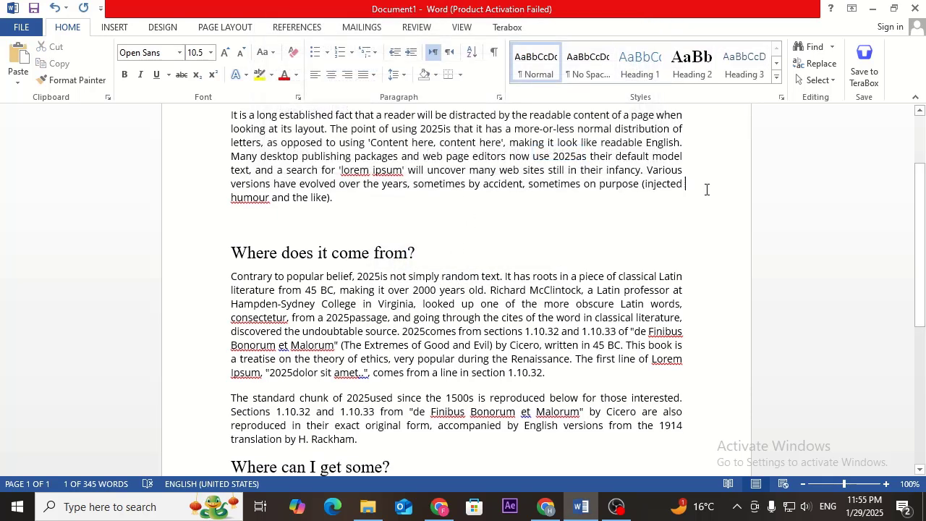
Step: Search for "2025" as found in the first paragraph, examine its highlighted matches throughout the document, and close the search
{"action": "scroll", "coordinate": [425, 229], "scroll_direction": "up", "scroll_amount": 2}
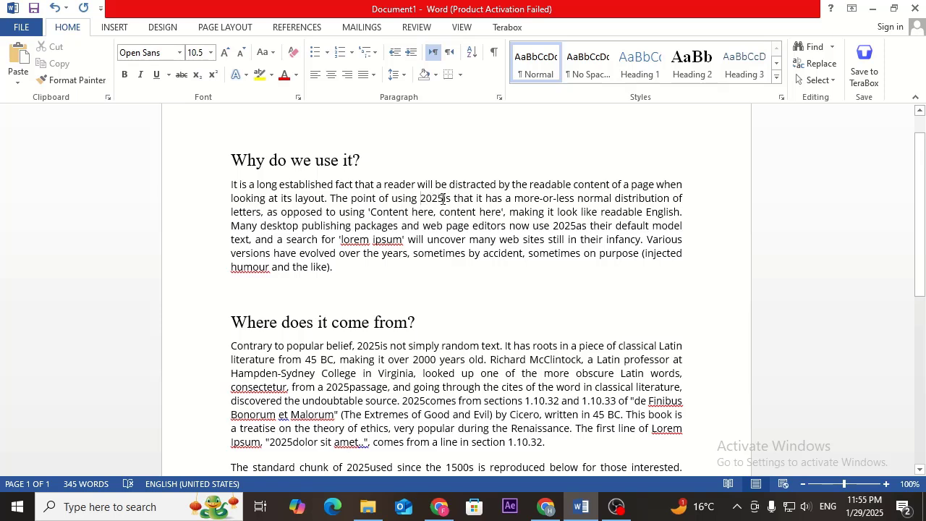
{"action": "left_click_drag", "start_coordinate": [443, 198], "coordinate": [424, 200]}
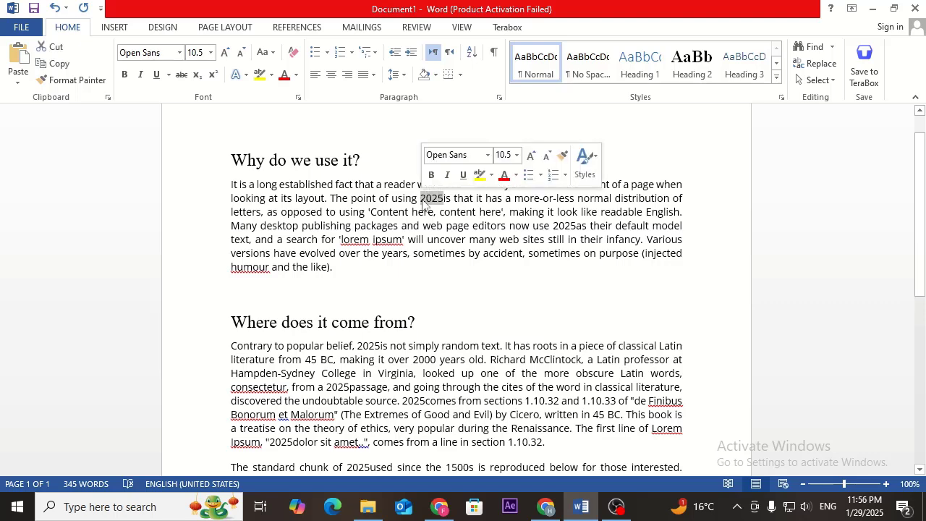
{"action": "left_click", "coordinate": [814, 47]}
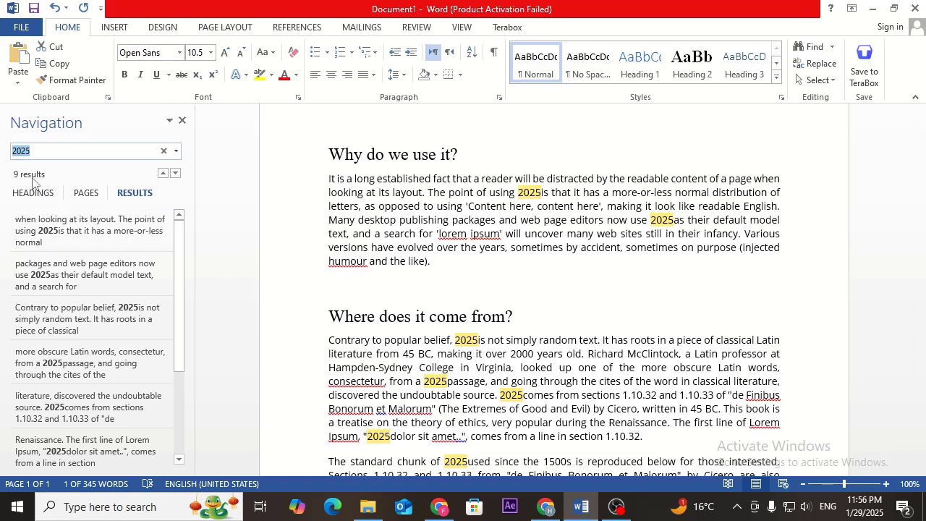
{"action": "scroll", "coordinate": [617, 375], "scroll_direction": "down", "scroll_amount": 2}
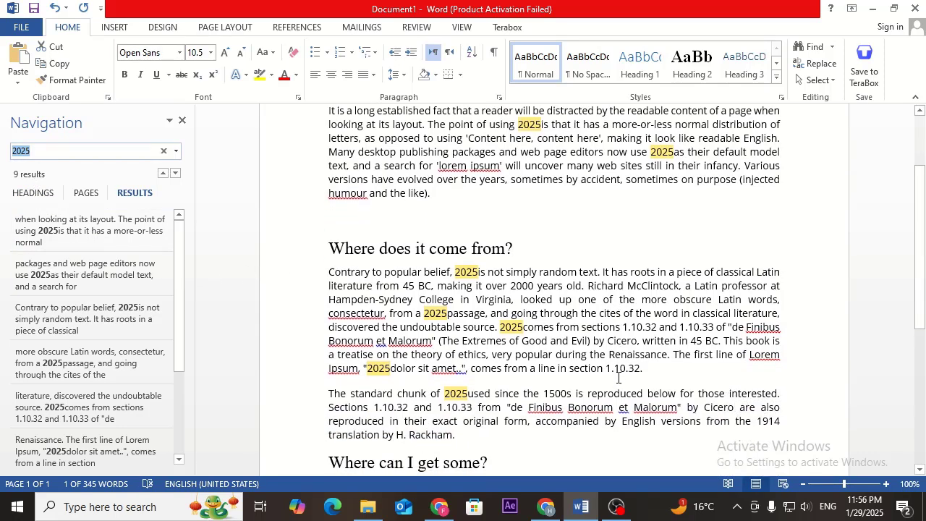
{"action": "scroll", "coordinate": [618, 377], "scroll_direction": "down", "scroll_amount": 2}
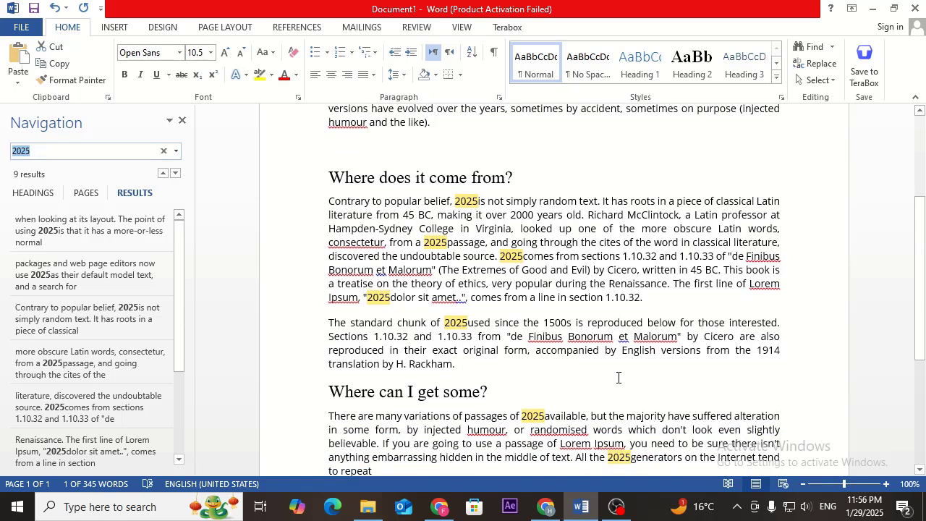
{"action": "scroll", "coordinate": [619, 377], "scroll_direction": "down", "scroll_amount": 2}
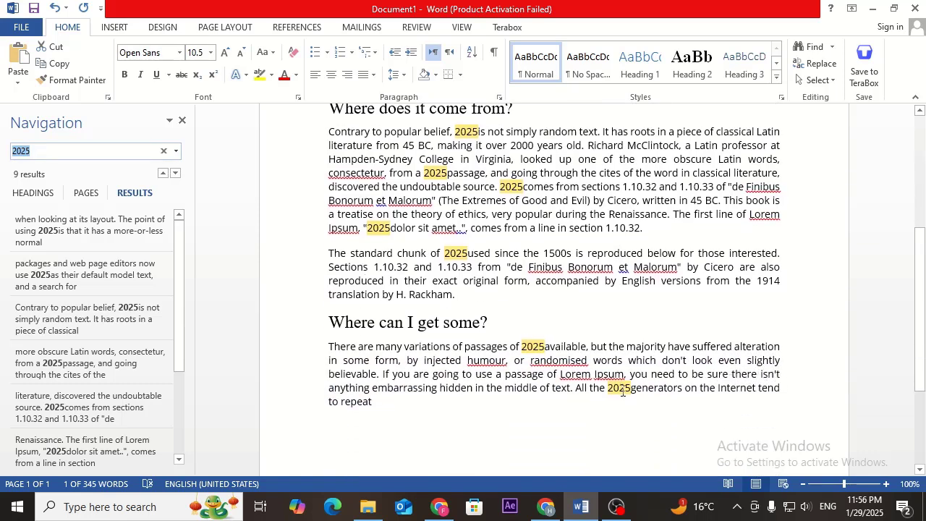
{"action": "scroll", "coordinate": [649, 421], "scroll_direction": "up", "scroll_amount": 4}
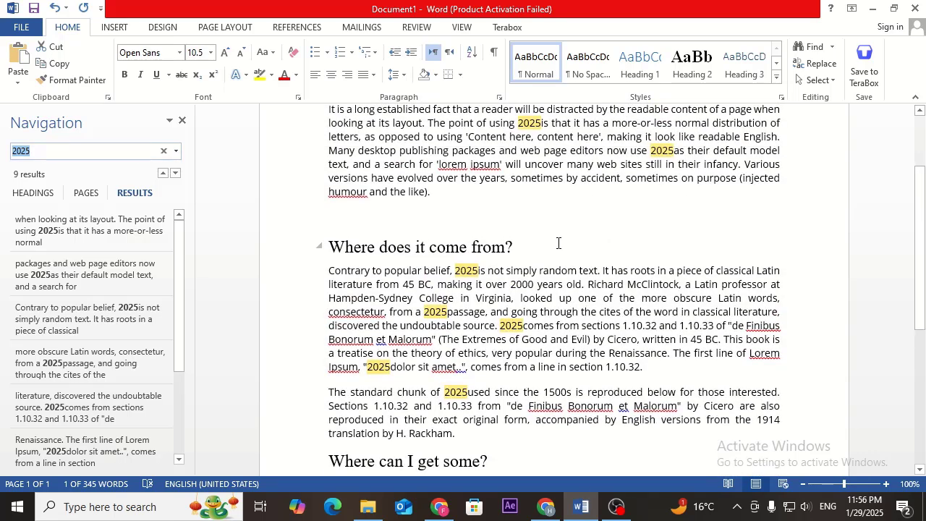
{"action": "left_click", "coordinate": [182, 120]}
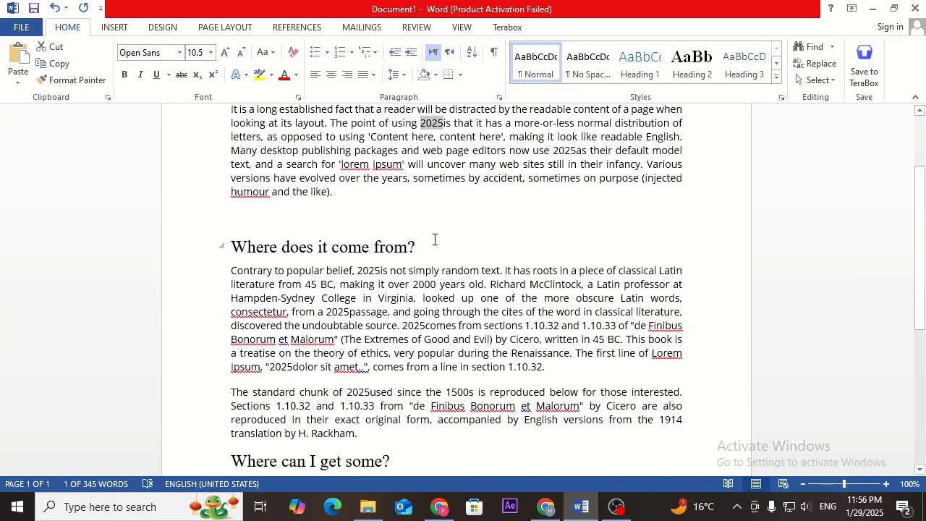
Step: Undo the replacement of "Lorem Ipsum" with "2025" and review the text in all sections
{"action": "key", "text": "ctrl+z"}
{"action": "scroll", "coordinate": [470, 203], "scroll_direction": "up", "scroll_amount": 2}
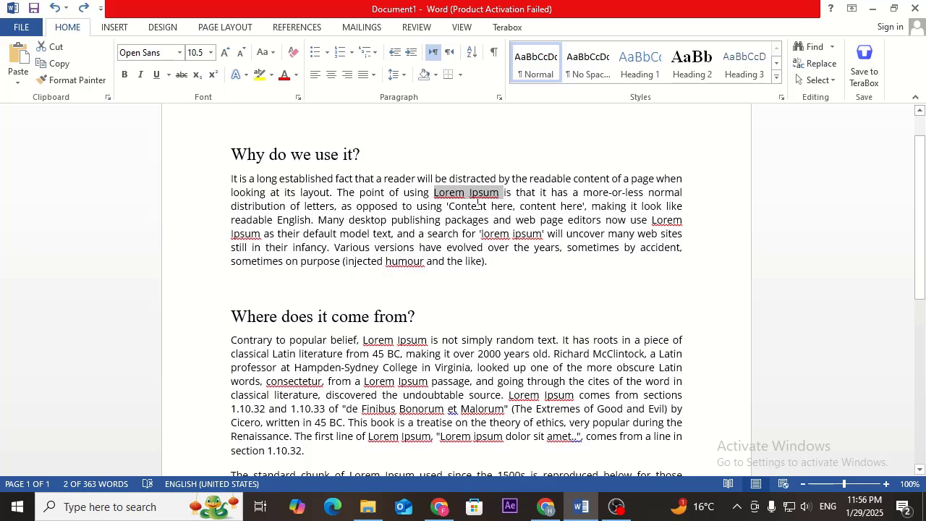
{"action": "scroll", "coordinate": [486, 240], "scroll_direction": "down", "scroll_amount": 8}
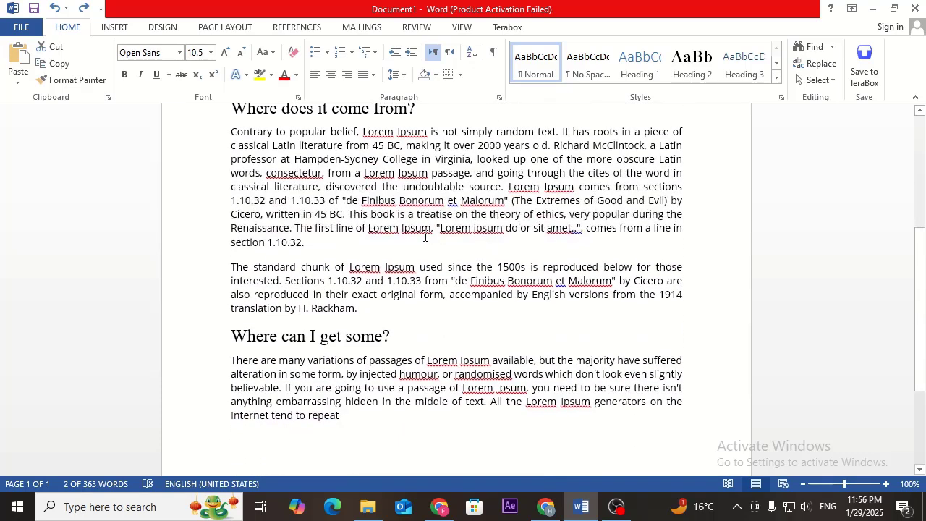
{"action": "scroll", "coordinate": [466, 357], "scroll_direction": "up", "scroll_amount": 9}
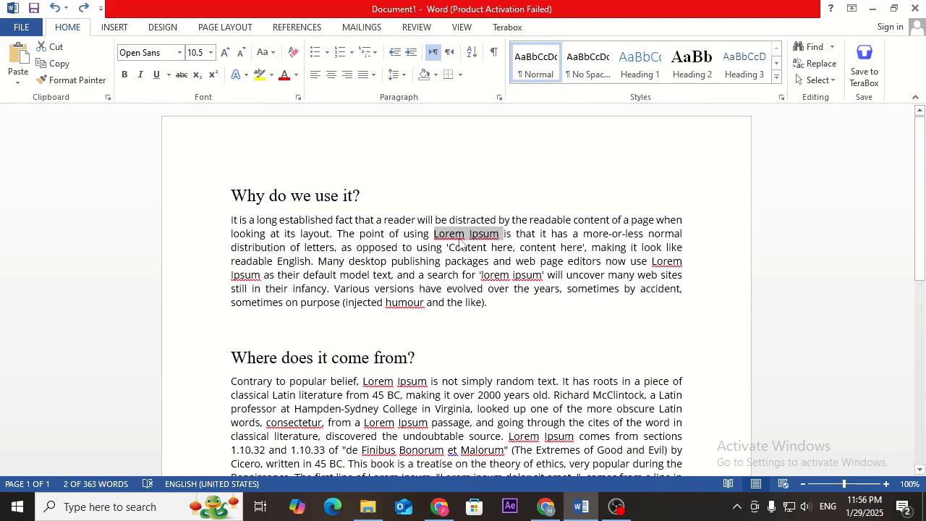
{"action": "left_click", "coordinate": [705, 264]}
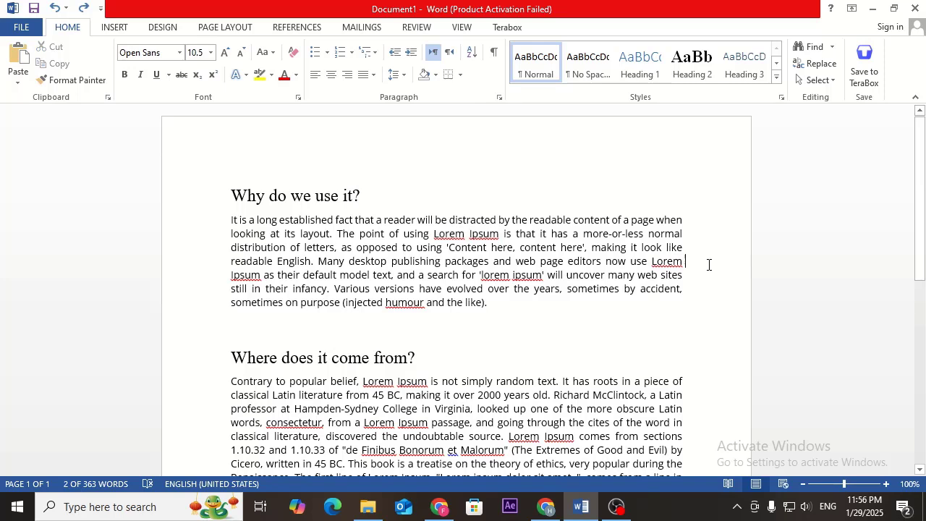
Step: Select the text manually from the "Why do we use it?" heading to the document's end, and clear the selection
{"action": "left_click", "coordinate": [823, 81]}
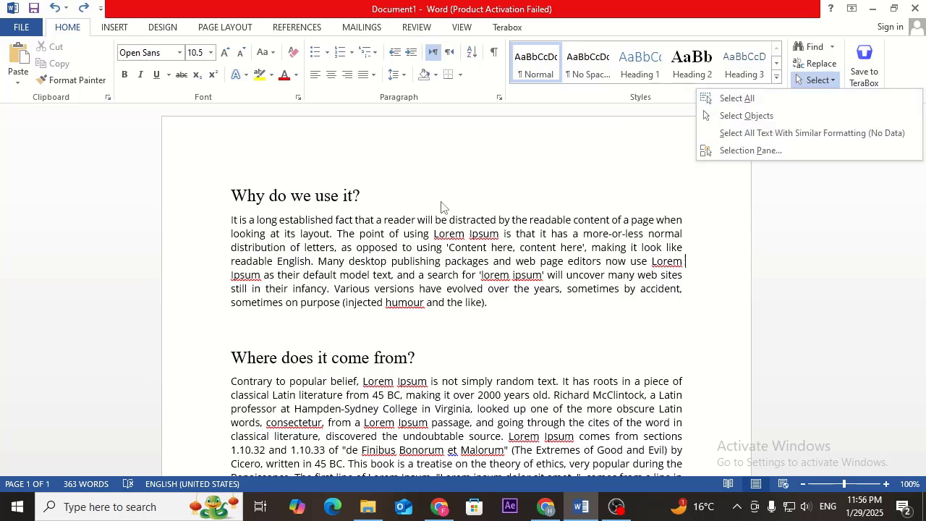
{"action": "left_click", "coordinate": [418, 160]}
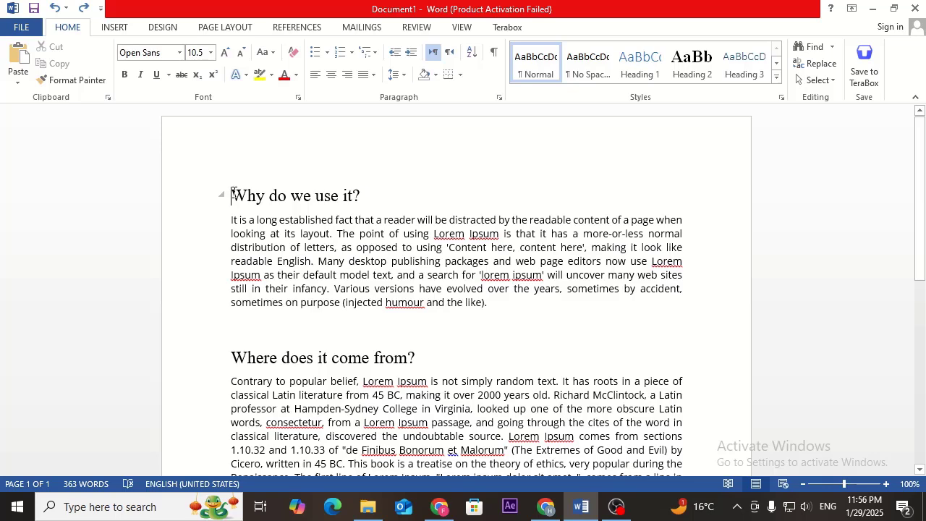
{"action": "left_click_drag", "start_coordinate": [243, 222], "coordinate": [346, 504]}
{"action": "left_click", "coordinate": [354, 268]}
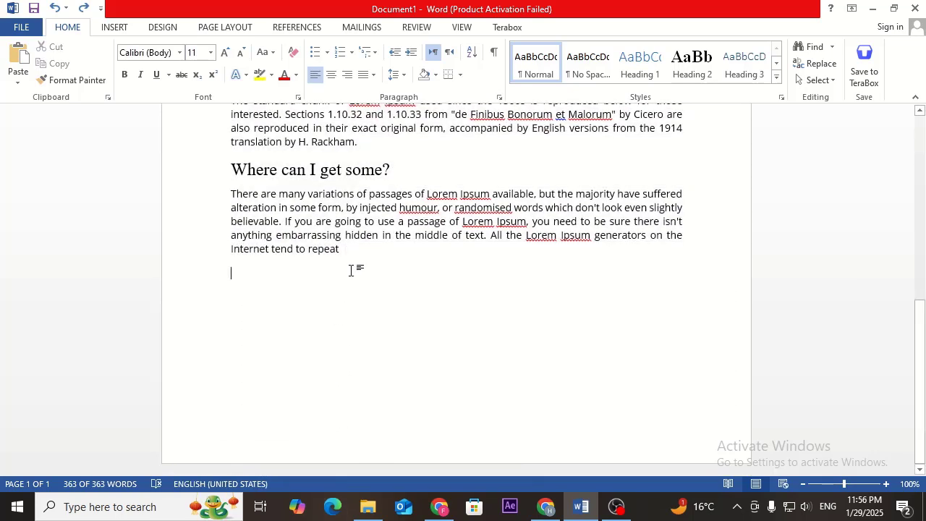
{"action": "scroll", "coordinate": [362, 253], "scroll_direction": "up", "scroll_amount": 3}
{"action": "scroll", "coordinate": [365, 244], "scroll_direction": "up", "scroll_amount": 7}
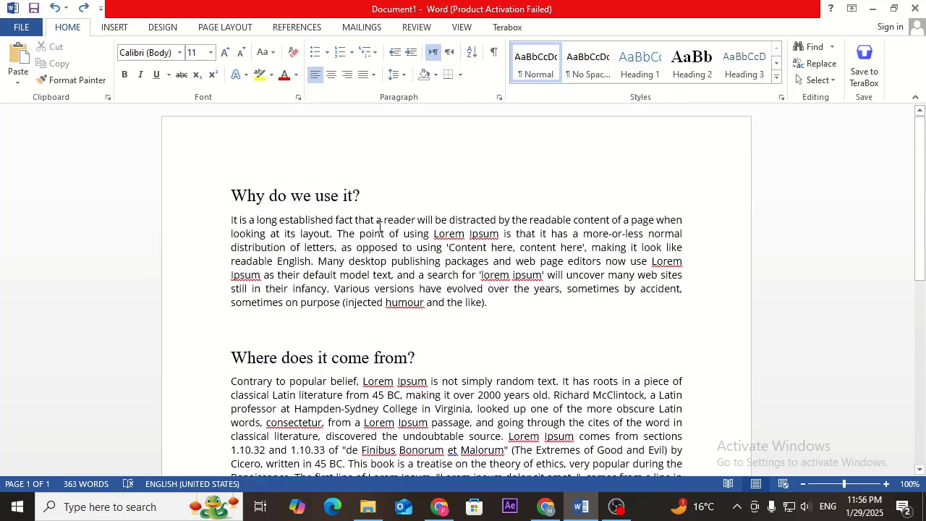
Step: Use Select All on the document, check how far the selection extends, and clear it
{"action": "left_click", "coordinate": [810, 78]}
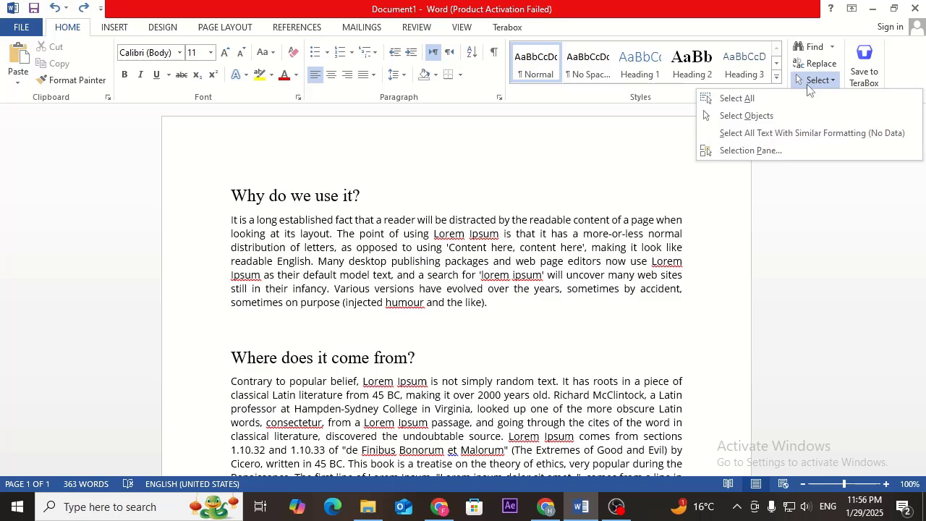
{"action": "left_click", "coordinate": [727, 101]}
{"action": "scroll", "coordinate": [572, 173], "scroll_direction": "down", "scroll_amount": 4}
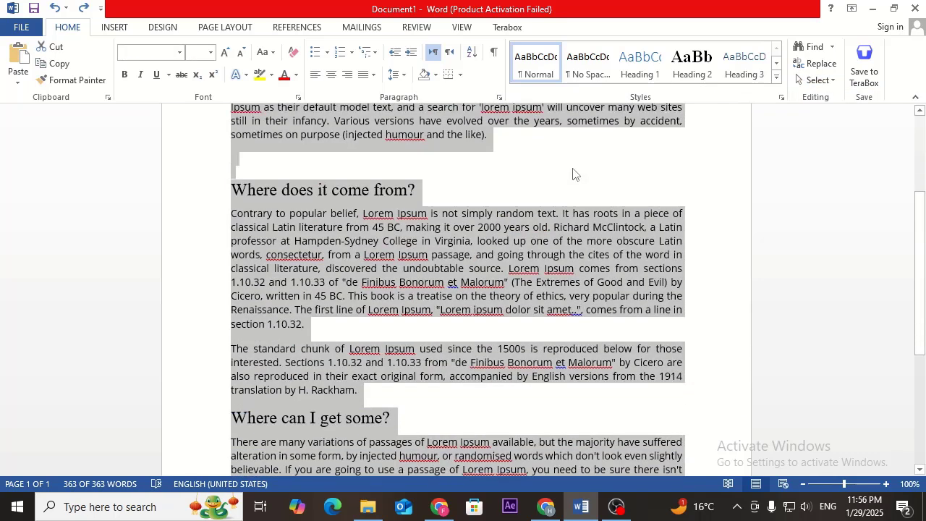
{"action": "scroll", "coordinate": [573, 174], "scroll_direction": "down", "scroll_amount": 4}
{"action": "scroll", "coordinate": [572, 172], "scroll_direction": "up", "scroll_amount": 8}
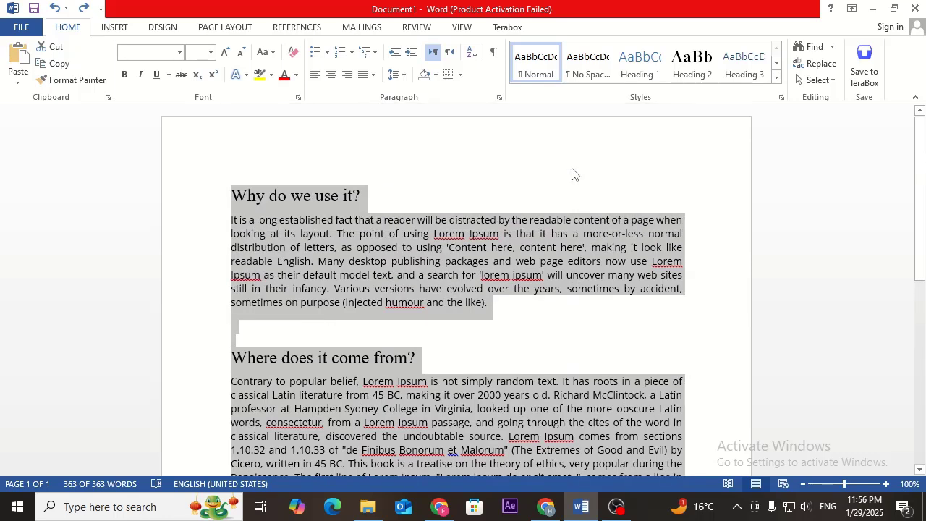
{"action": "left_click", "coordinate": [495, 177]}
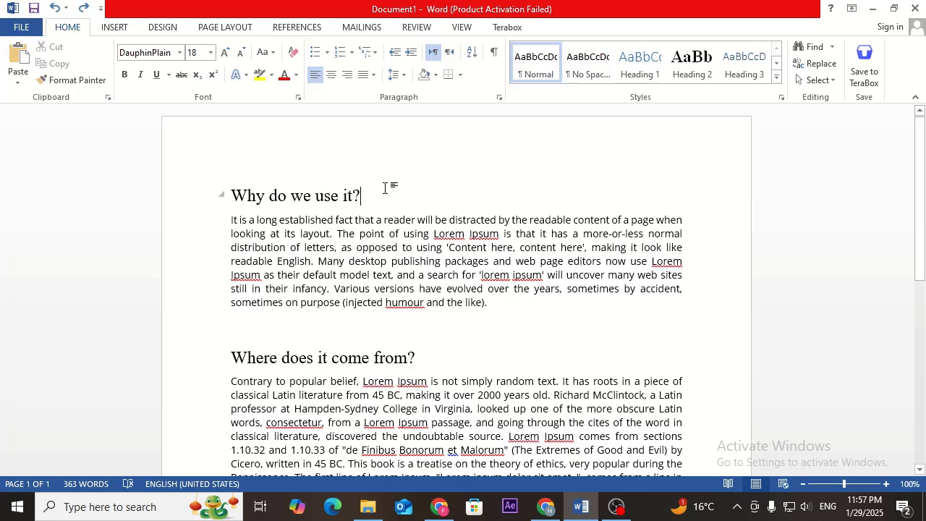
Step: Select the whole document once more, follow the selection down to the last paragraph, and deselect the text
{"action": "key", "text": "ctrl+a"}
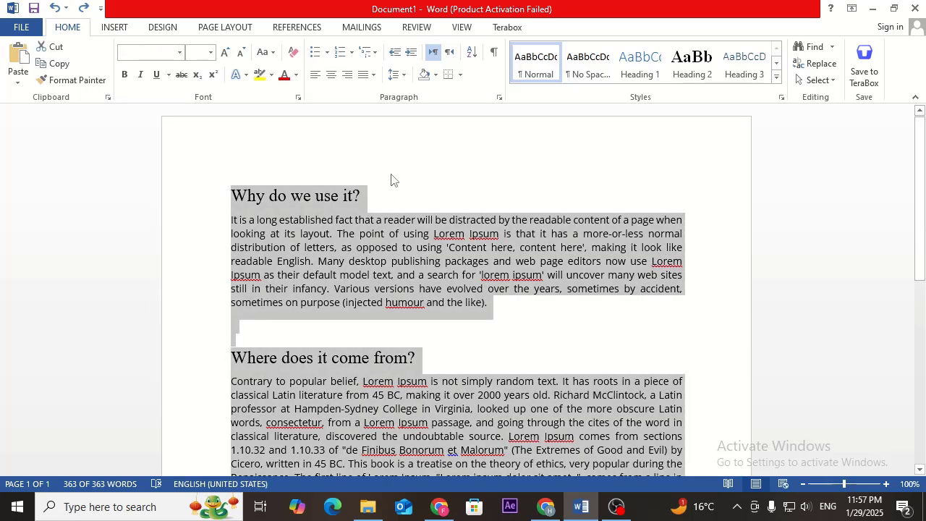
{"action": "scroll", "coordinate": [406, 171], "scroll_direction": "down", "scroll_amount": 8}
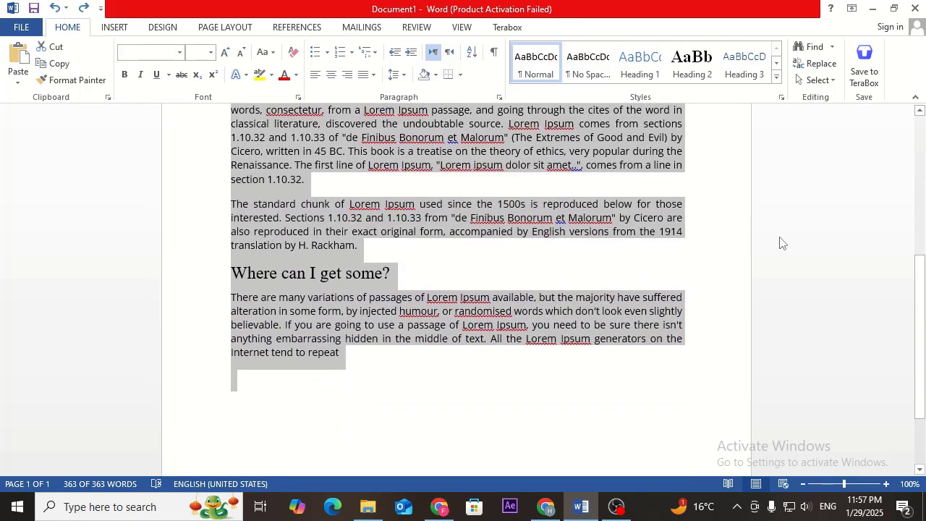
{"action": "left_click", "coordinate": [718, 214]}
Step: Turn on Select Objects and draw several selection boxes over the "Where does it come from?" heading and its paragraphs
{"action": "left_click", "coordinate": [817, 80]}
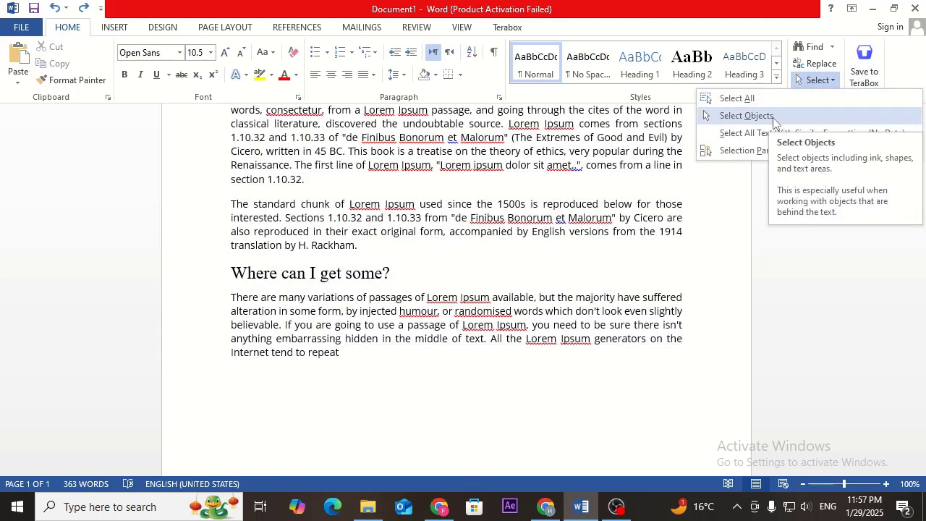
{"action": "left_click", "coordinate": [745, 116]}
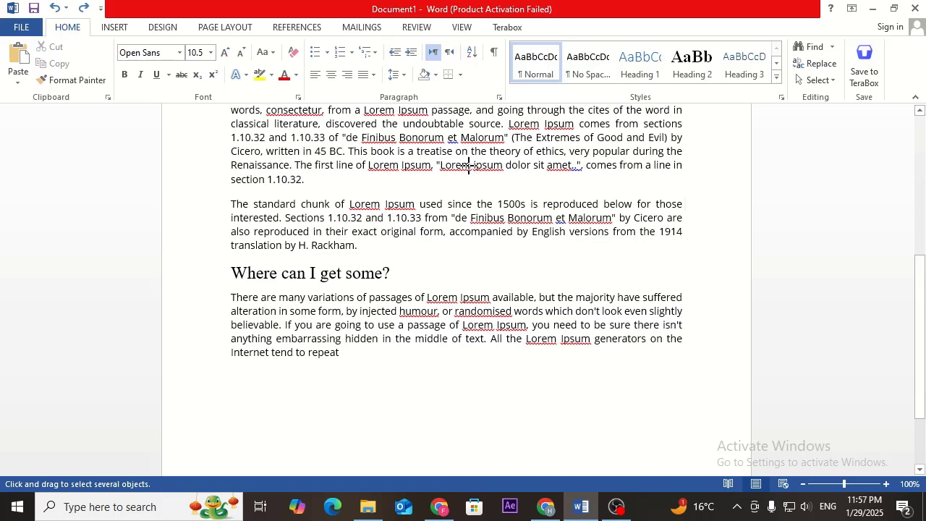
{"action": "scroll", "coordinate": [225, 175], "scroll_direction": "up", "scroll_amount": 3}
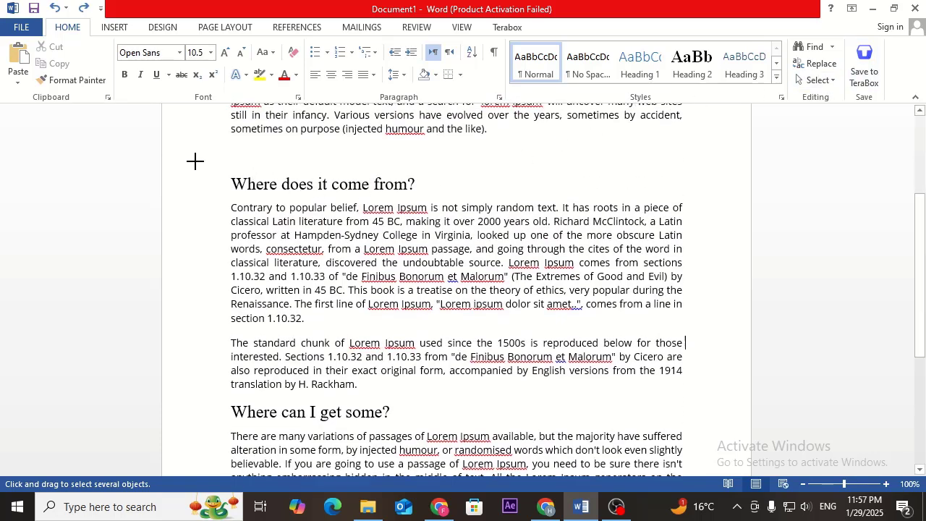
{"action": "left_click_drag", "start_coordinate": [195, 160], "coordinate": [742, 364]}
{"action": "left_click_drag", "start_coordinate": [229, 177], "coordinate": [438, 285]}
{"action": "left_click_drag", "start_coordinate": [355, 242], "coordinate": [433, 300]}
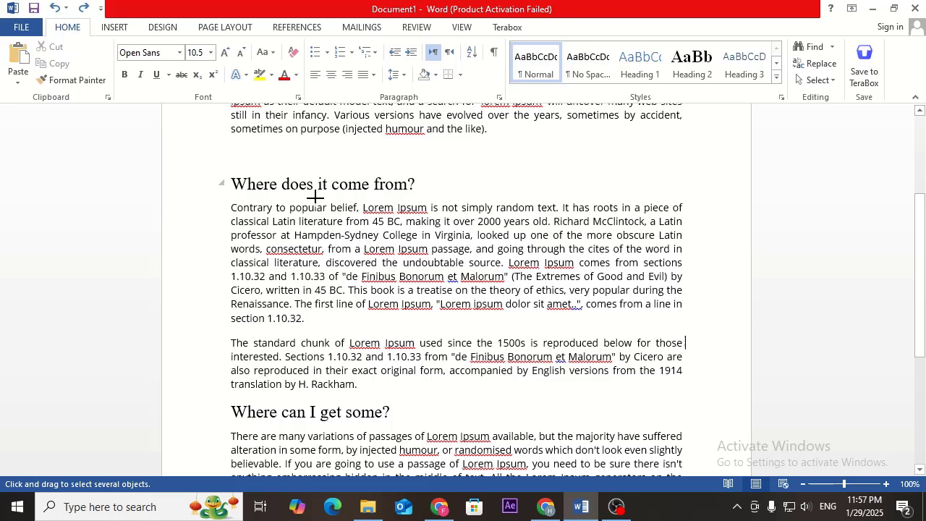
{"action": "left_click_drag", "start_coordinate": [309, 192], "coordinate": [444, 311]}
{"action": "left_click", "coordinate": [816, 80]}
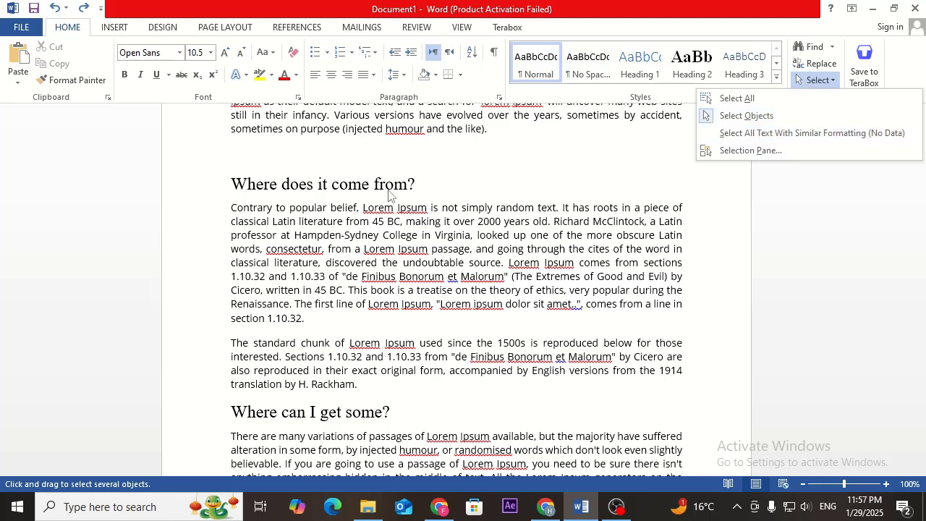
{"action": "left_click", "coordinate": [260, 185]}
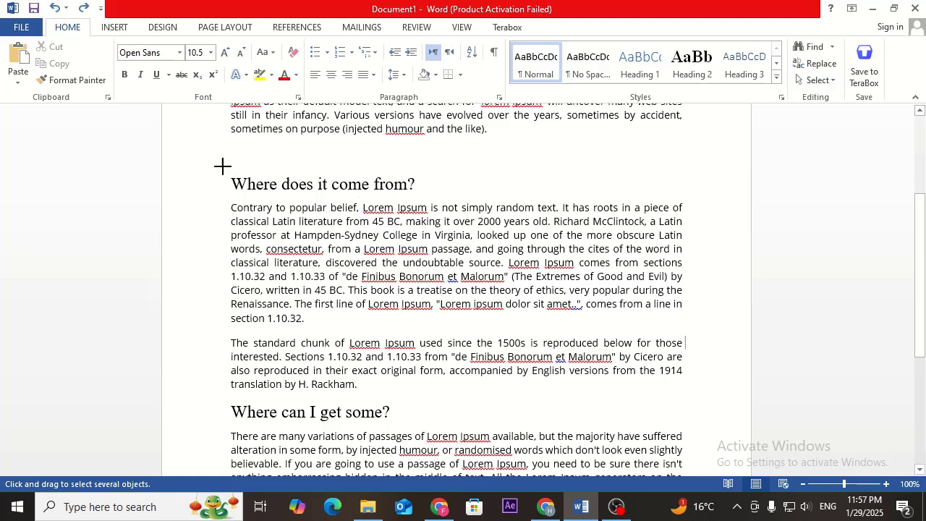
{"action": "left_click_drag", "start_coordinate": [222, 165], "coordinate": [375, 268]}
{"action": "left_click_drag", "start_coordinate": [643, 202], "coordinate": [688, 273]}
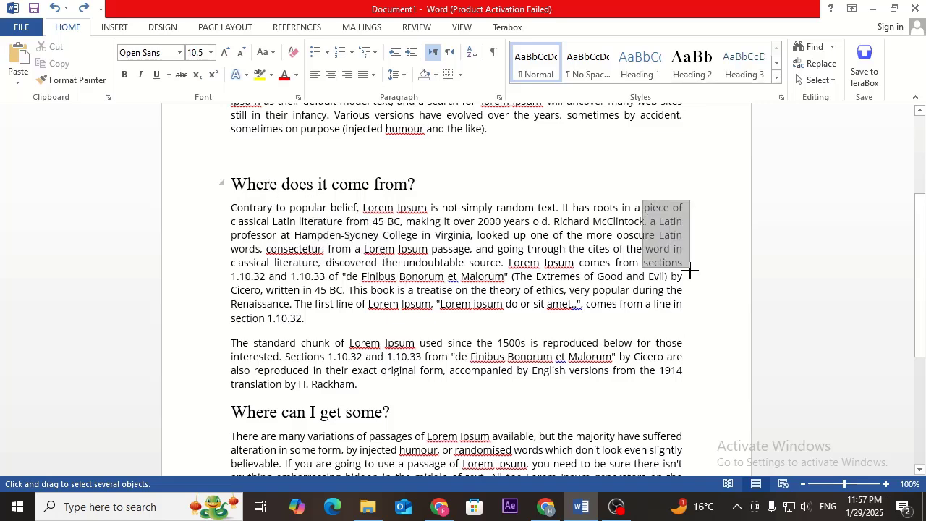
Step: Apply Select All from the document's beginning in place of object selection, and clear the selection beside the first heading
{"action": "scroll", "coordinate": [503, 225], "scroll_direction": "up", "scroll_amount": 1}
{"action": "scroll", "coordinate": [502, 225], "scroll_direction": "up", "scroll_amount": 4}
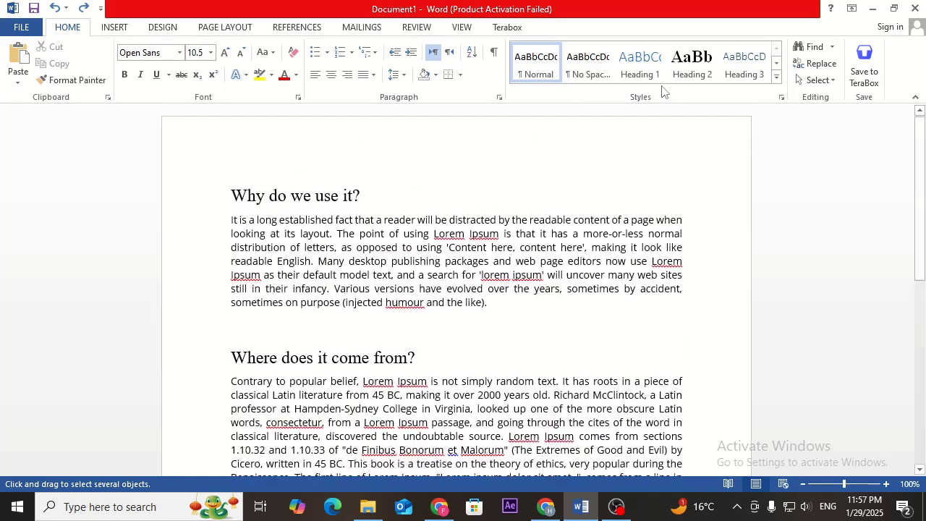
{"action": "left_click", "coordinate": [827, 81]}
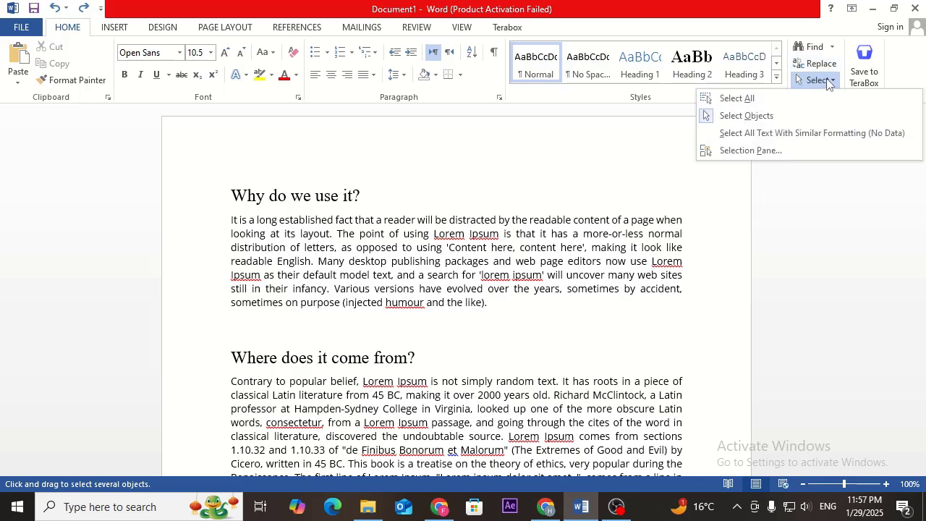
{"action": "left_click", "coordinate": [779, 99]}
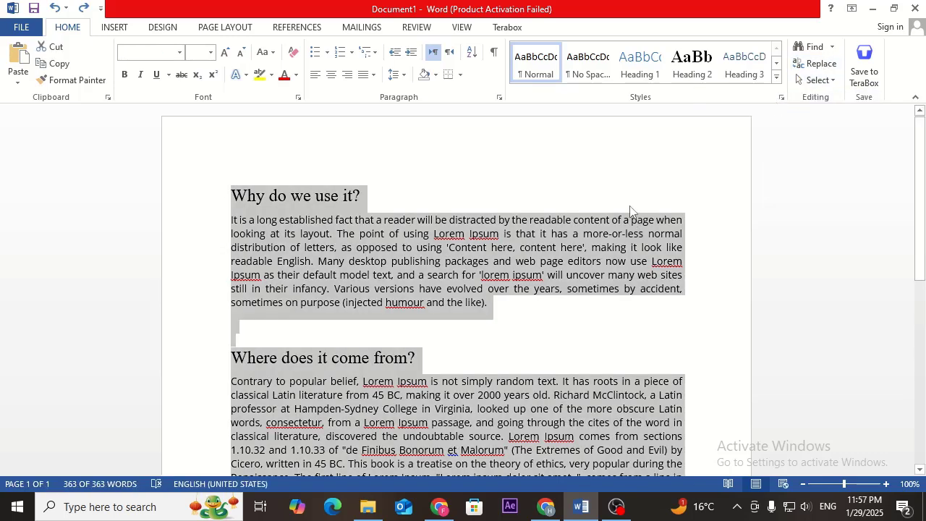
{"action": "left_click", "coordinate": [626, 175]}
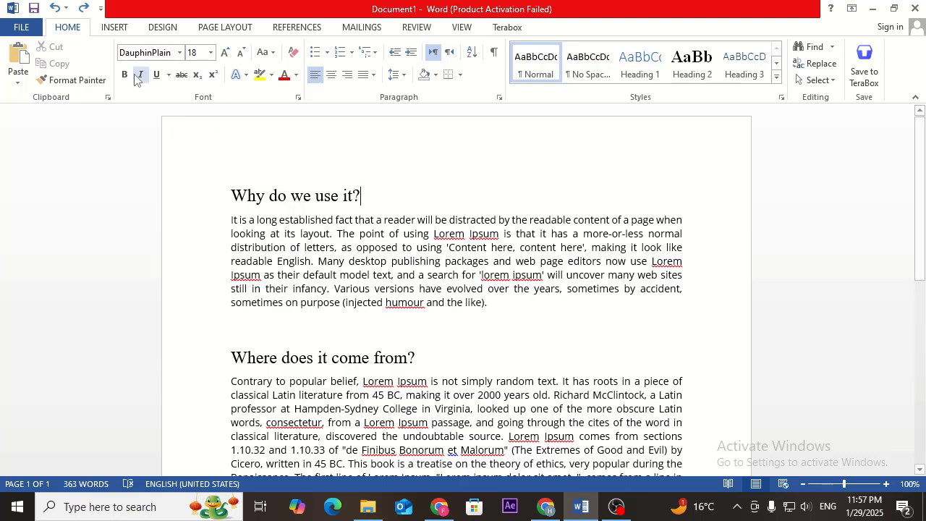
Step: Insert the built-in Filigree cover page at the front of the document
{"action": "left_click", "coordinate": [114, 29]}
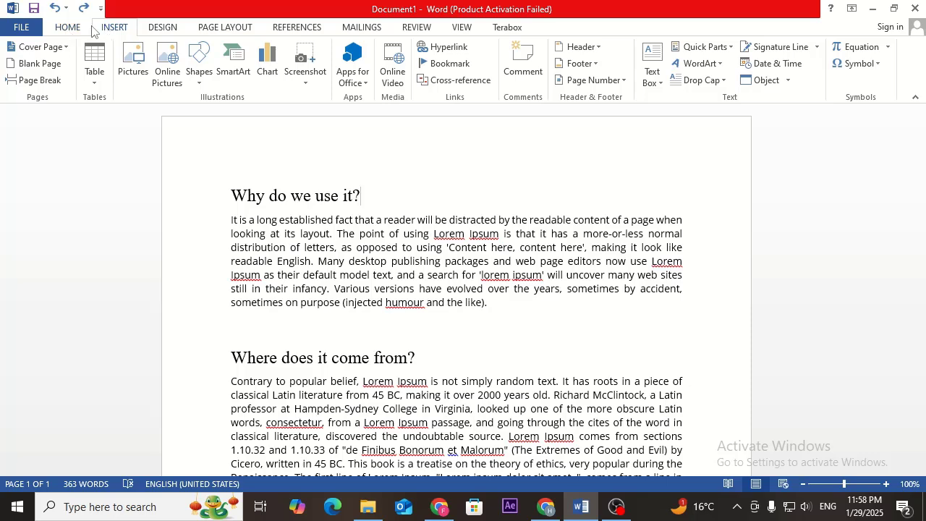
{"action": "left_click", "coordinate": [79, 30]}
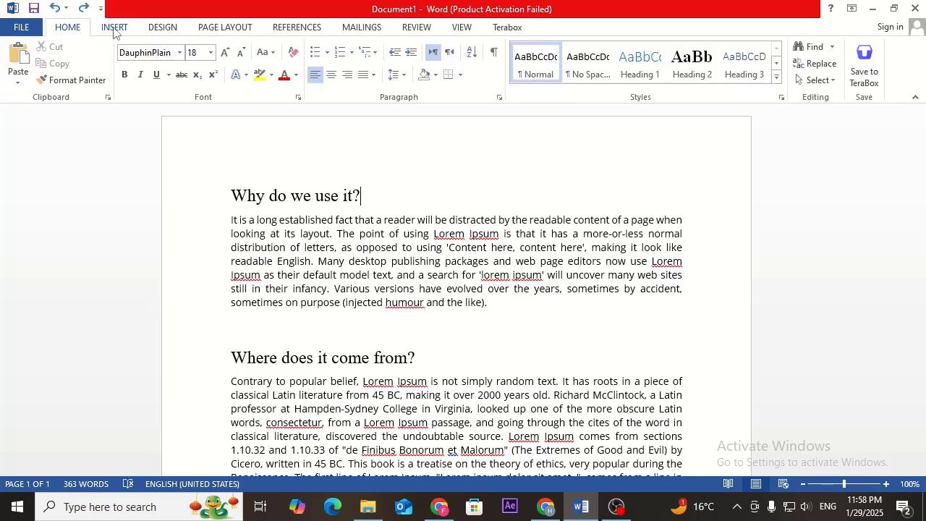
{"action": "left_click", "coordinate": [113, 29]}
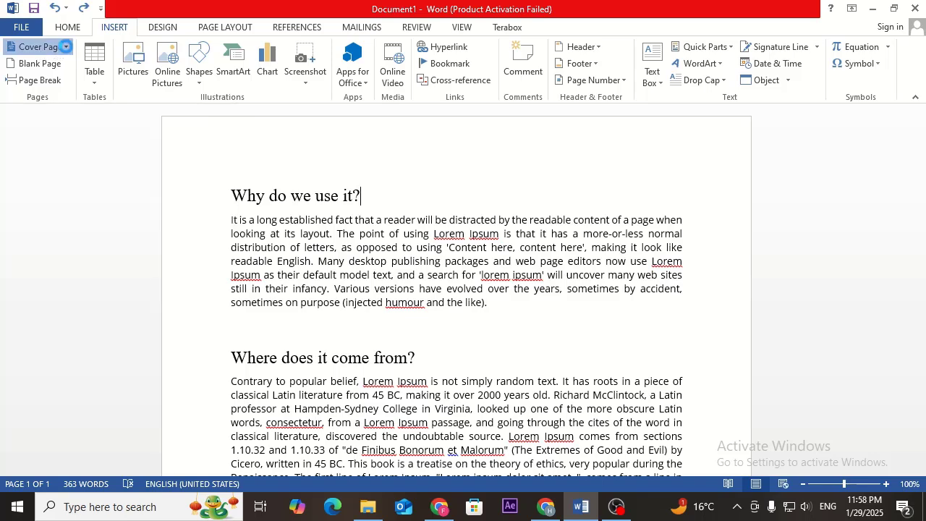
{"action": "left_click", "coordinate": [65, 47]}
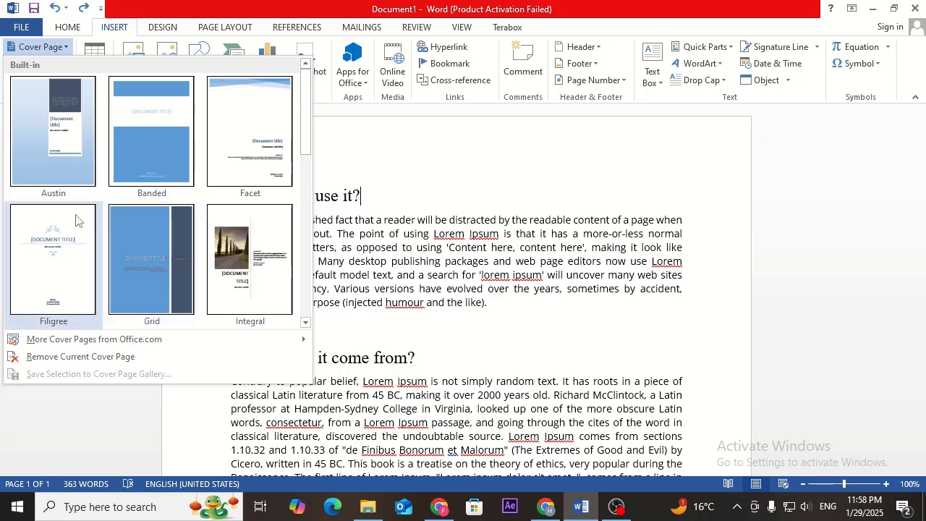
{"action": "left_click", "coordinate": [63, 250]}
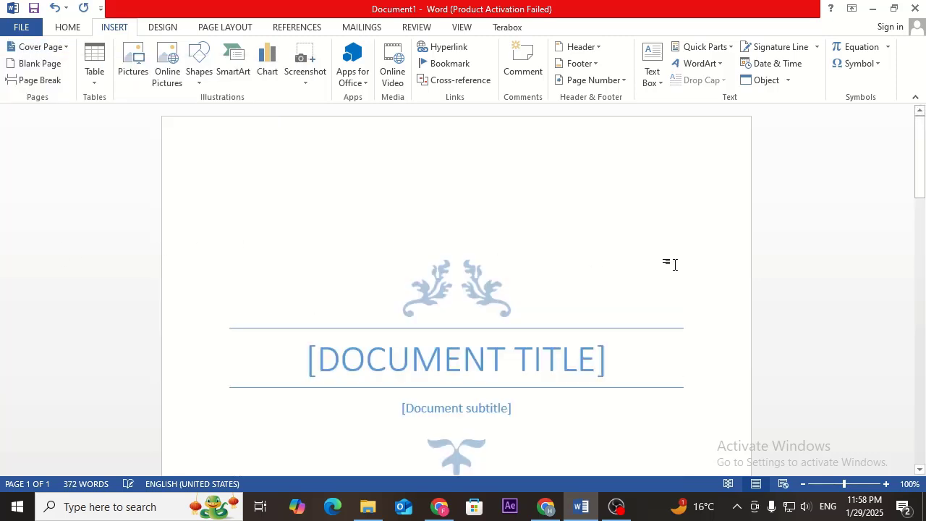
Step: Review the cover page's placeholders from the document title to the company address, and undo the cover page insertion
{"action": "scroll", "coordinate": [678, 265], "scroll_direction": "down", "scroll_amount": 4}
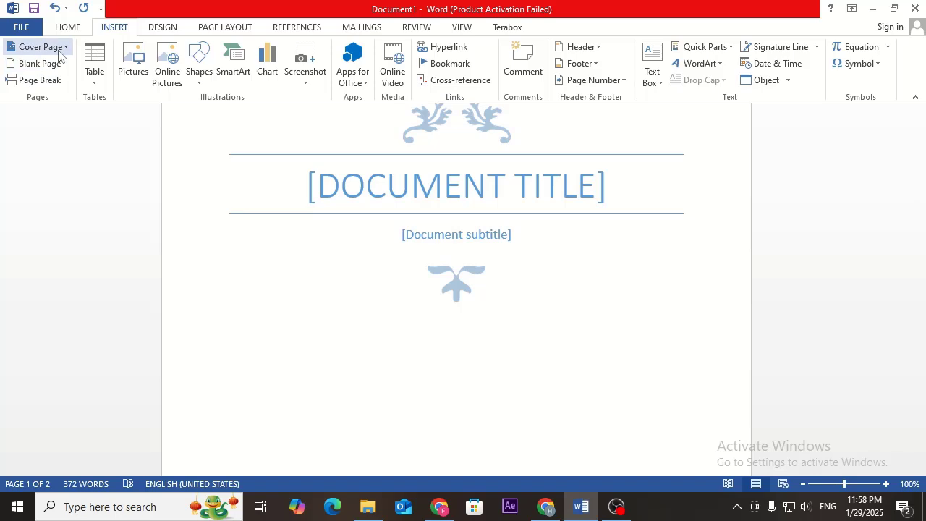
{"action": "scroll", "coordinate": [475, 295], "scroll_direction": "down", "scroll_amount": 6}
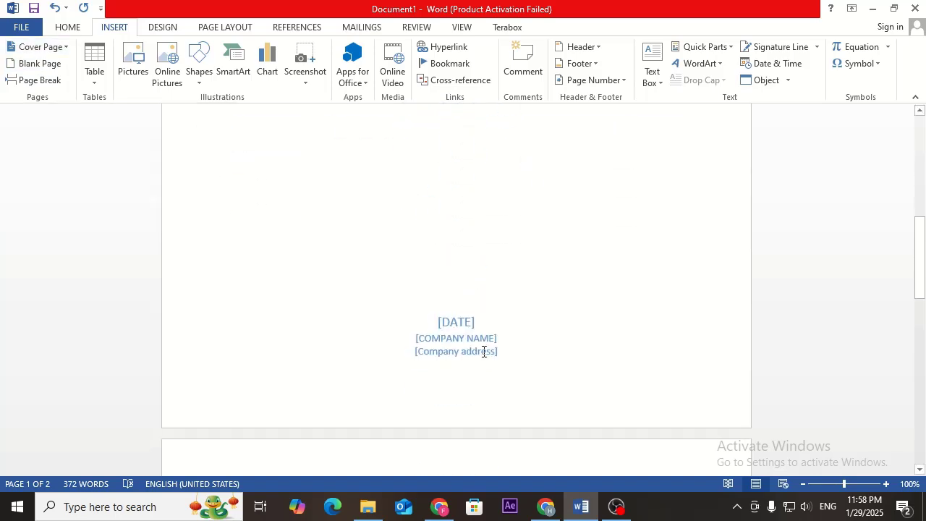
{"action": "scroll", "coordinate": [483, 351], "scroll_direction": "down", "scroll_amount": 3}
{"action": "scroll", "coordinate": [481, 348], "scroll_direction": "up", "scroll_amount": 5}
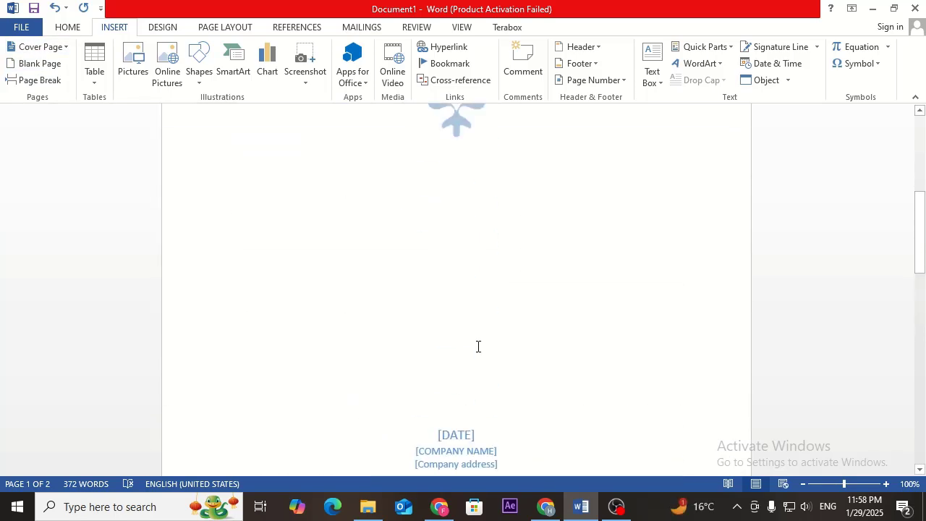
{"action": "scroll", "coordinate": [477, 346], "scroll_direction": "up", "scroll_amount": 5}
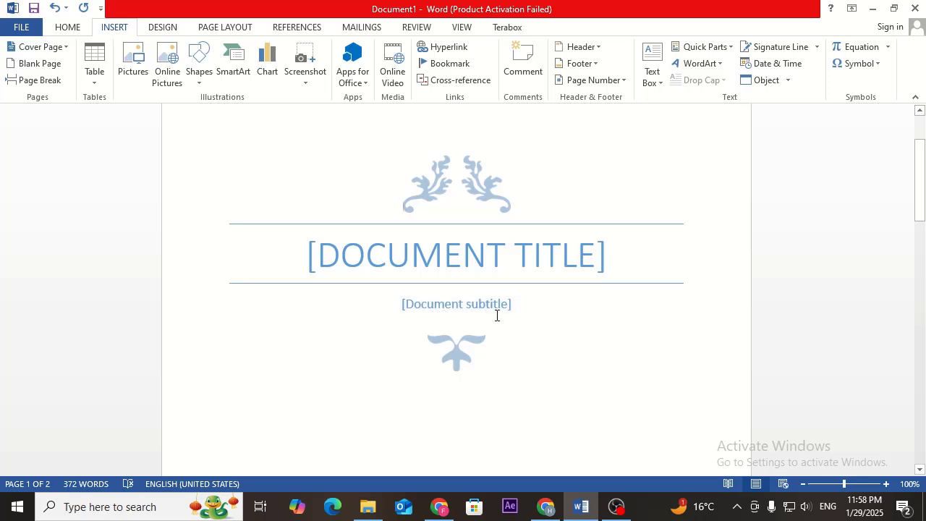
{"action": "scroll", "coordinate": [634, 309], "scroll_direction": "down", "scroll_amount": 7}
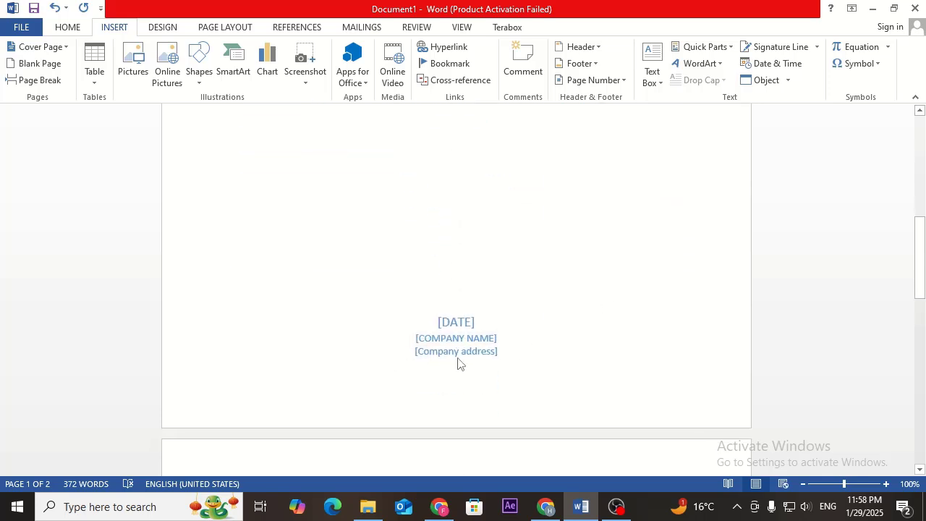
{"action": "scroll", "coordinate": [545, 266], "scroll_direction": "up", "scroll_amount": 7}
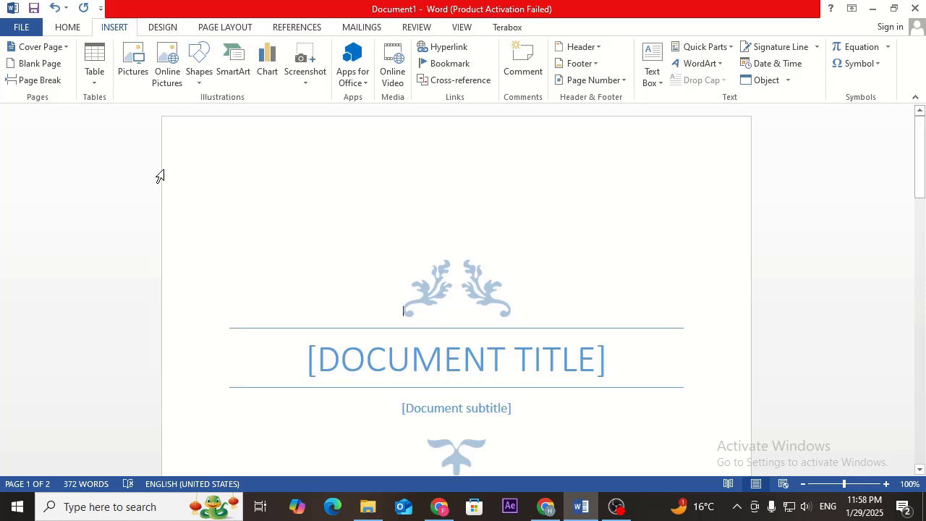
{"action": "key", "text": "ctrl+z"}
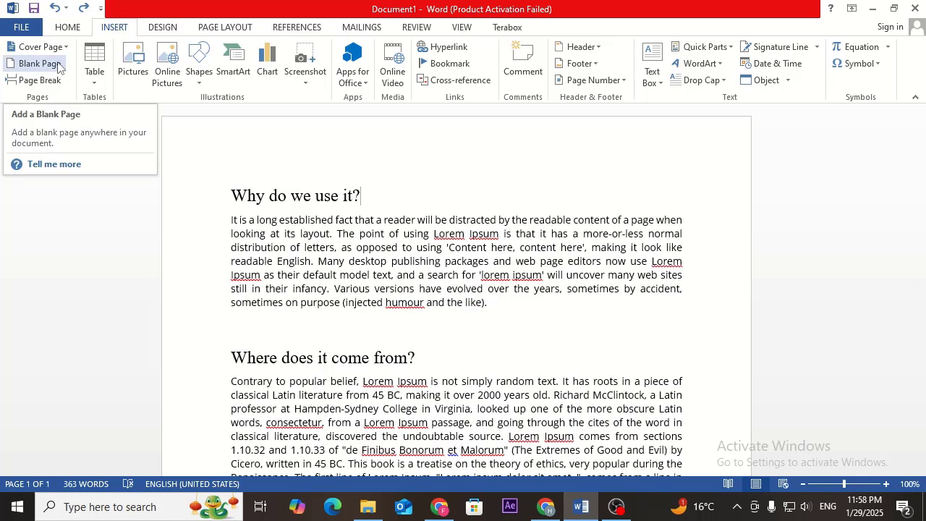
Step: Insert a blank page after the document's last paragraph, look over the new page, and undo the insertion
{"action": "scroll", "coordinate": [496, 354], "scroll_direction": "down", "scroll_amount": 10}
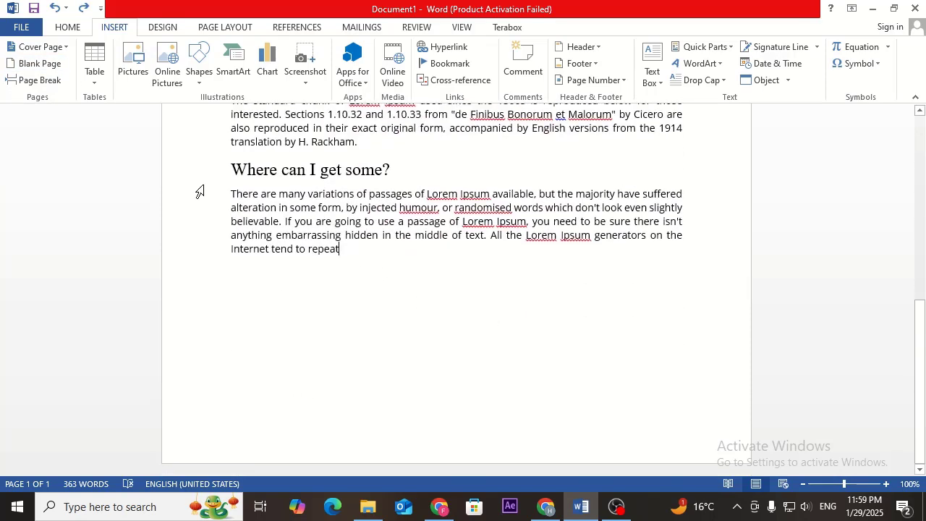
{"action": "left_click", "coordinate": [44, 65]}
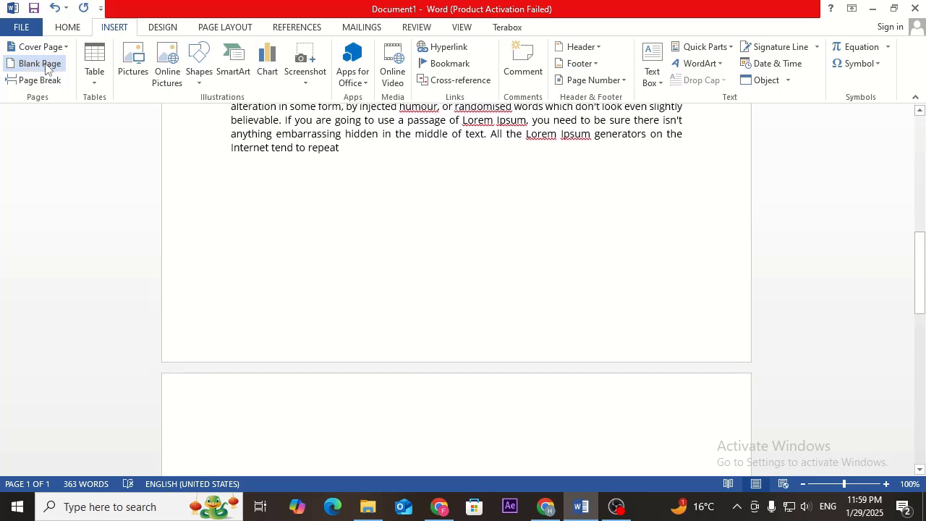
{"action": "scroll", "coordinate": [312, 327], "scroll_direction": "down", "scroll_amount": 6}
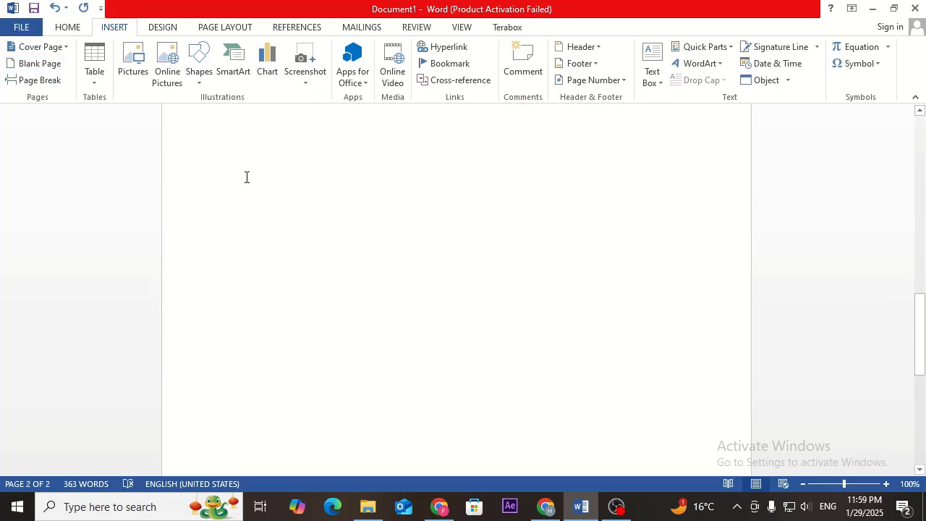
{"action": "scroll", "coordinate": [322, 278], "scroll_direction": "up", "scroll_amount": 3}
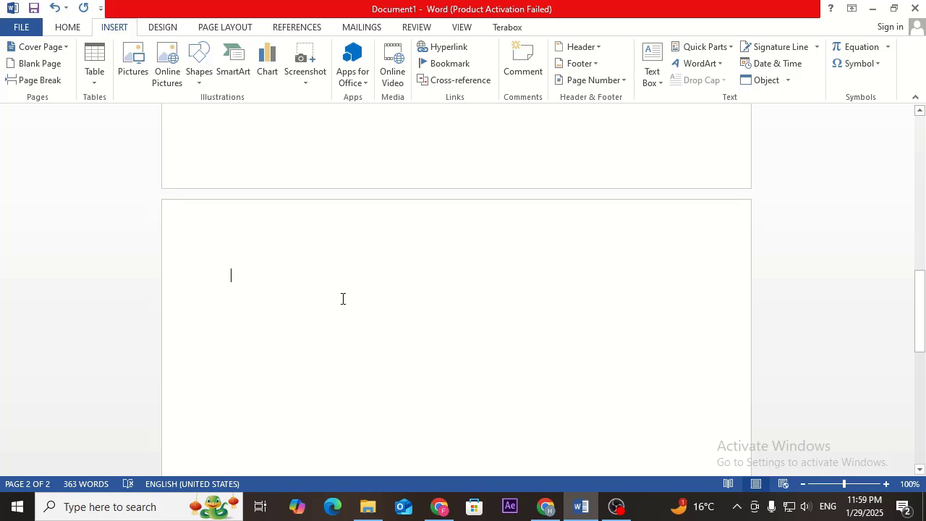
{"action": "key", "text": "ctrl+z"}
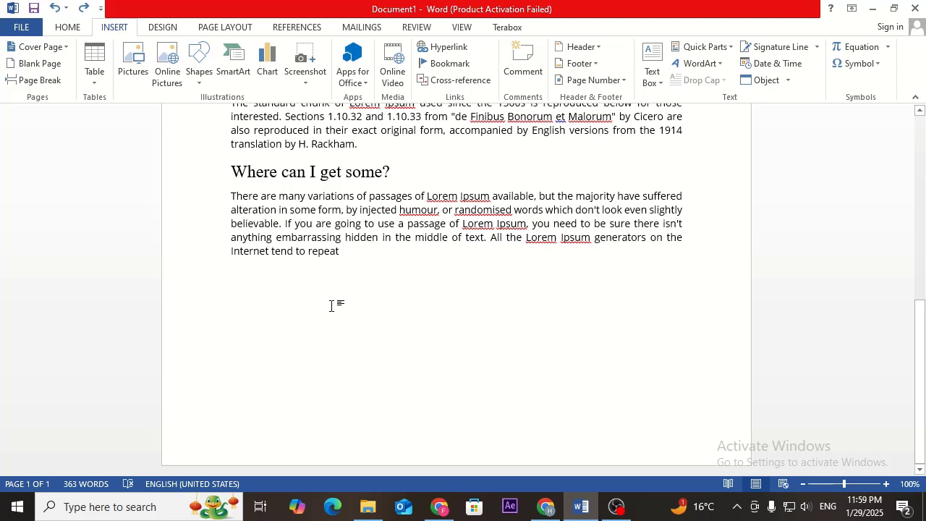
Step: Insert a blank page again below the last paragraph, and place the cursor within the "Where can I get some?" paragraph
{"action": "left_click", "coordinate": [38, 63]}
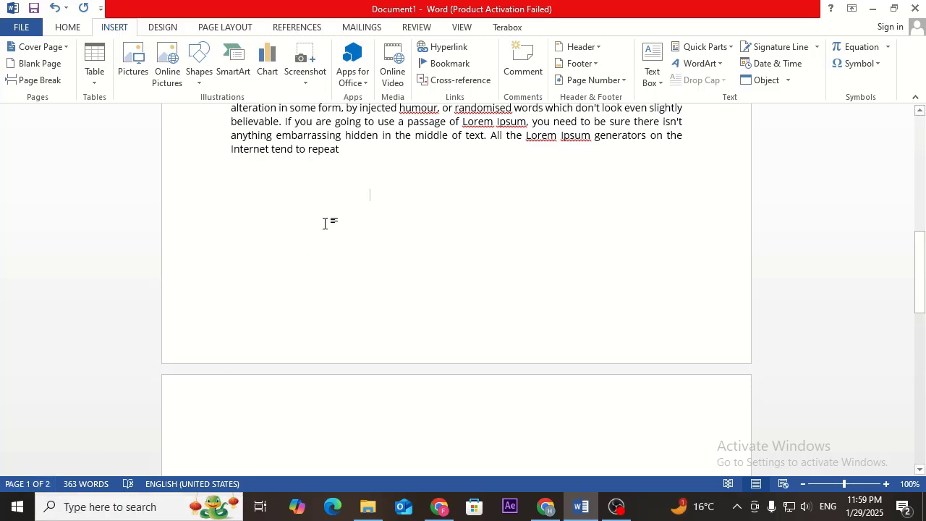
{"action": "left_click", "coordinate": [354, 135]}
{"action": "scroll", "coordinate": [357, 167], "scroll_direction": "up", "scroll_amount": 2}
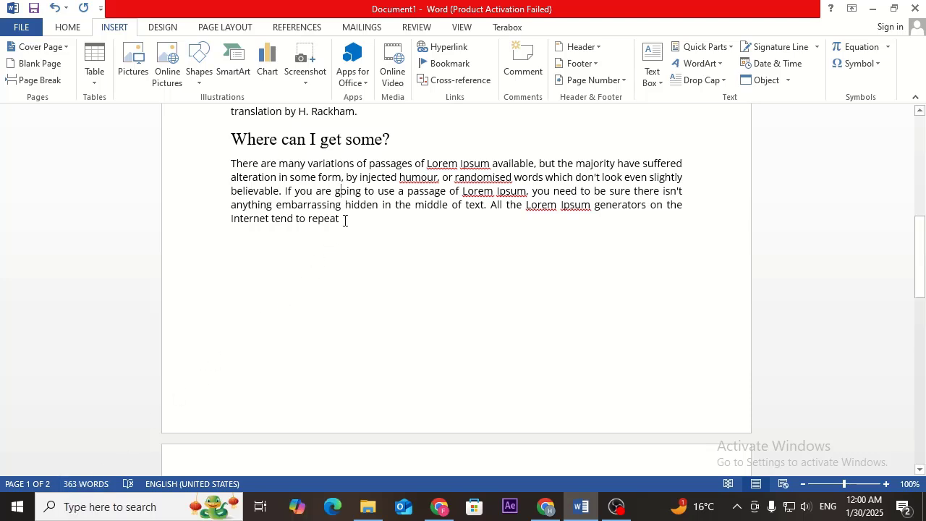
Step: Delete the last letter of "repeat" at the end of the final paragraph and undo the deletion
{"action": "scroll", "coordinate": [344, 220], "scroll_direction": "up", "scroll_amount": 7}
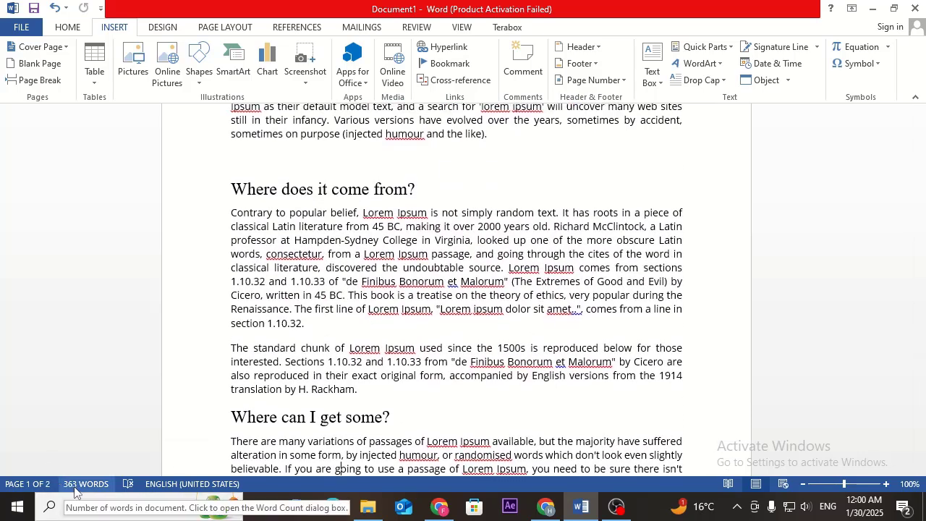
{"action": "scroll", "coordinate": [318, 361], "scroll_direction": "down", "scroll_amount": 4}
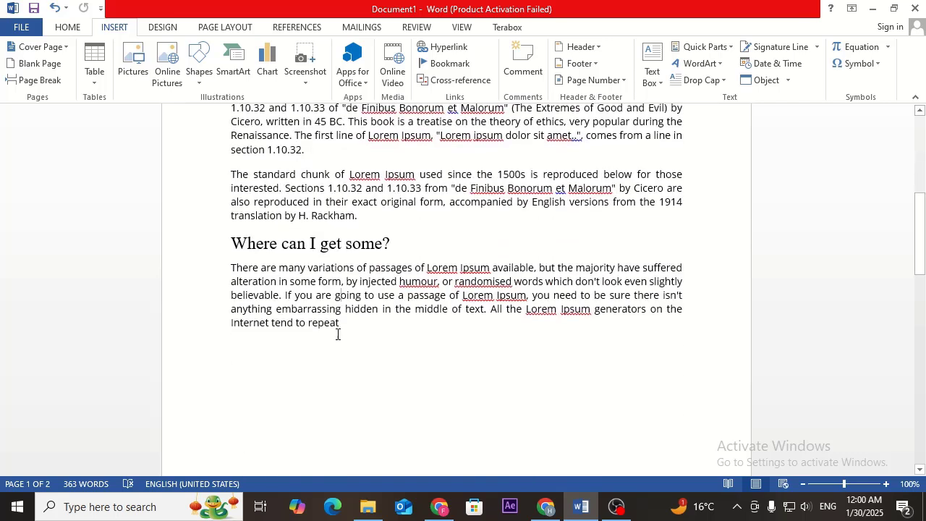
{"action": "key", "text": "BackSpace"}
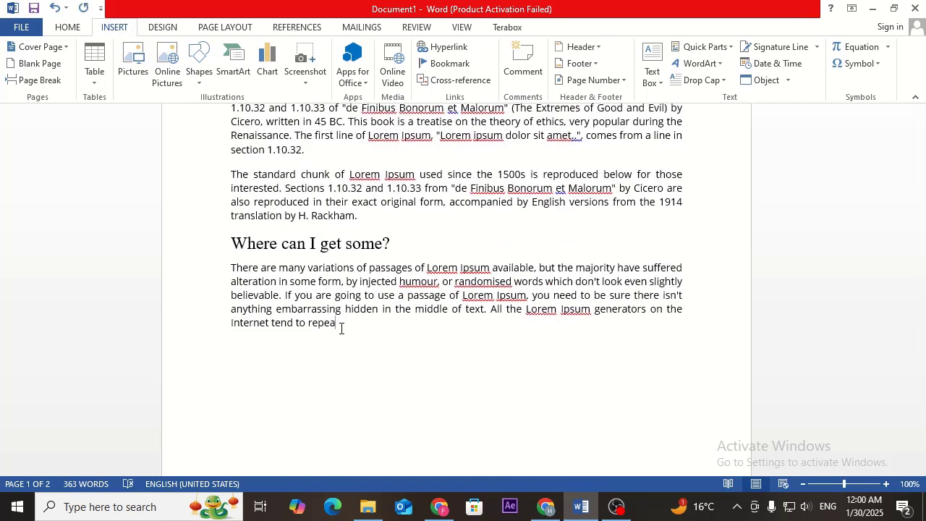
{"action": "key", "text": "ctrl+z"}
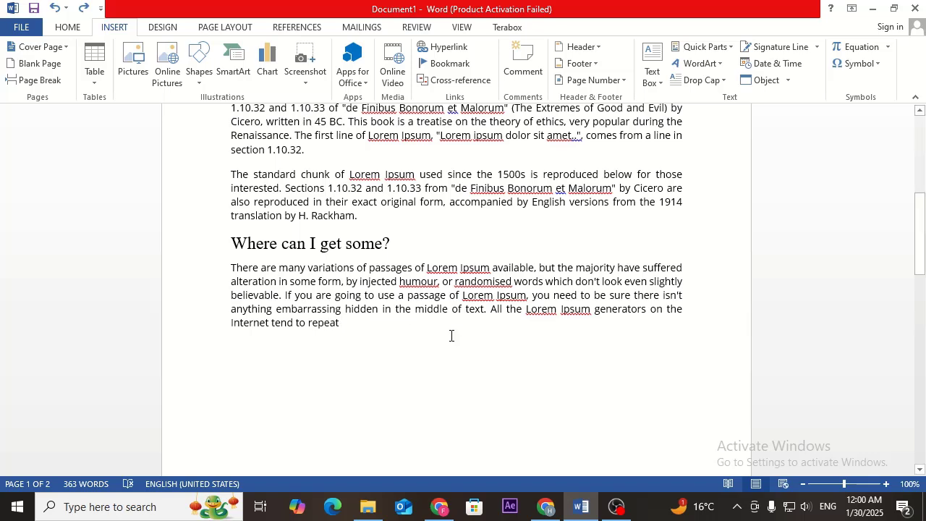
Step: Look over the document's sections, switch it to Read Mode, and page forward to the last screens and back
{"action": "scroll", "coordinate": [413, 320], "scroll_direction": "up", "scroll_amount": 4}
{"action": "scroll", "coordinate": [394, 301], "scroll_direction": "down", "scroll_amount": 2}
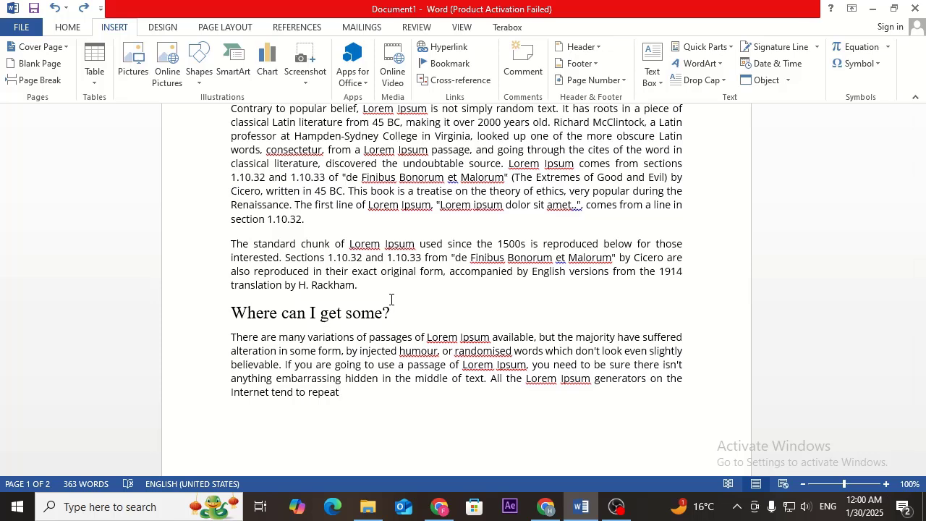
{"action": "scroll", "coordinate": [391, 298], "scroll_direction": "up", "scroll_amount": 3}
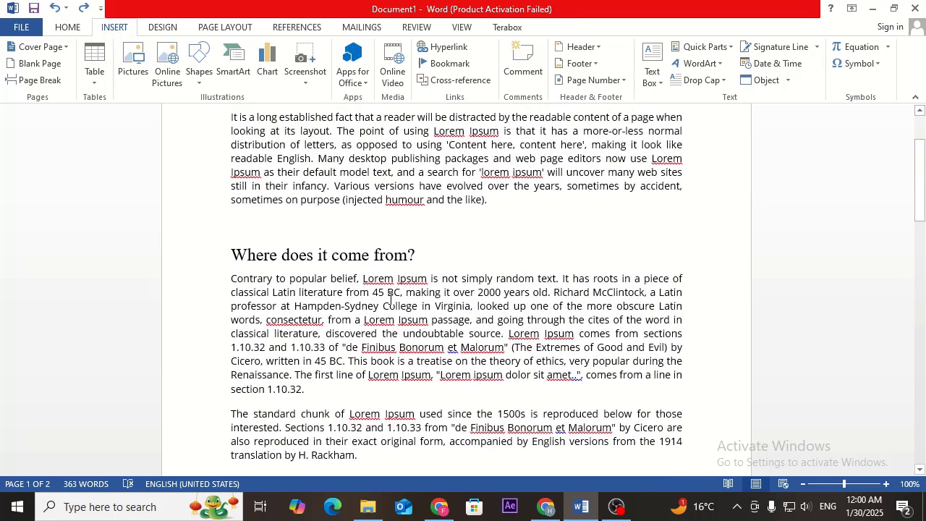
{"action": "scroll", "coordinate": [289, 282], "scroll_direction": "up", "scroll_amount": 2}
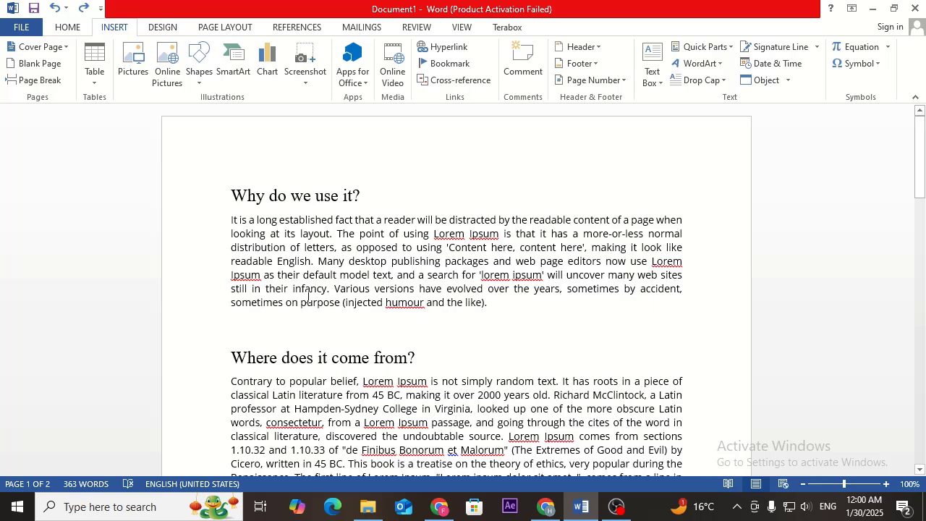
{"action": "scroll", "coordinate": [308, 298], "scroll_direction": "down", "scroll_amount": 3}
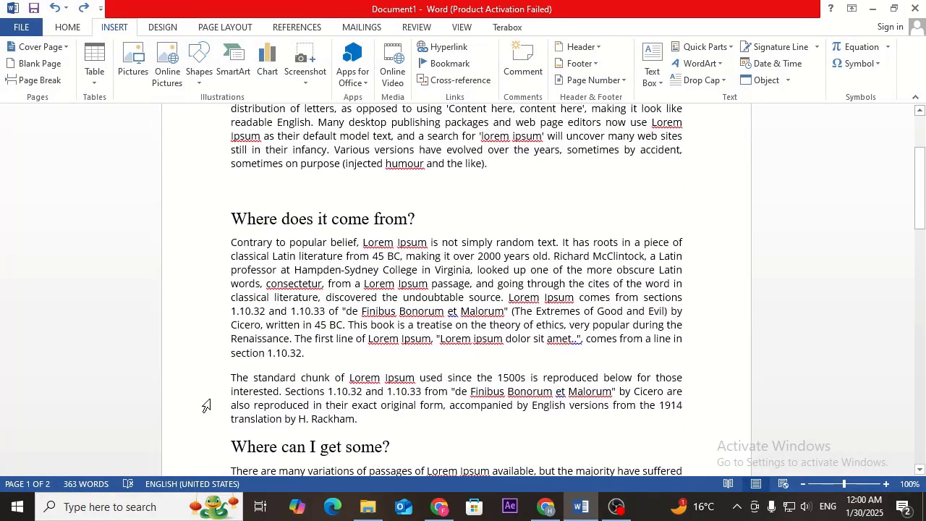
{"action": "scroll", "coordinate": [434, 370], "scroll_direction": "down", "scroll_amount": 2}
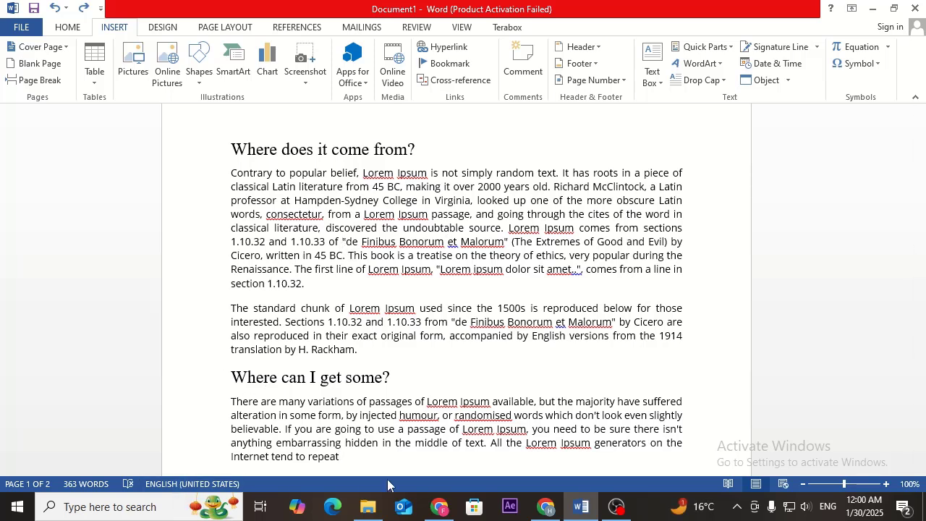
{"action": "left_click", "coordinate": [727, 484]}
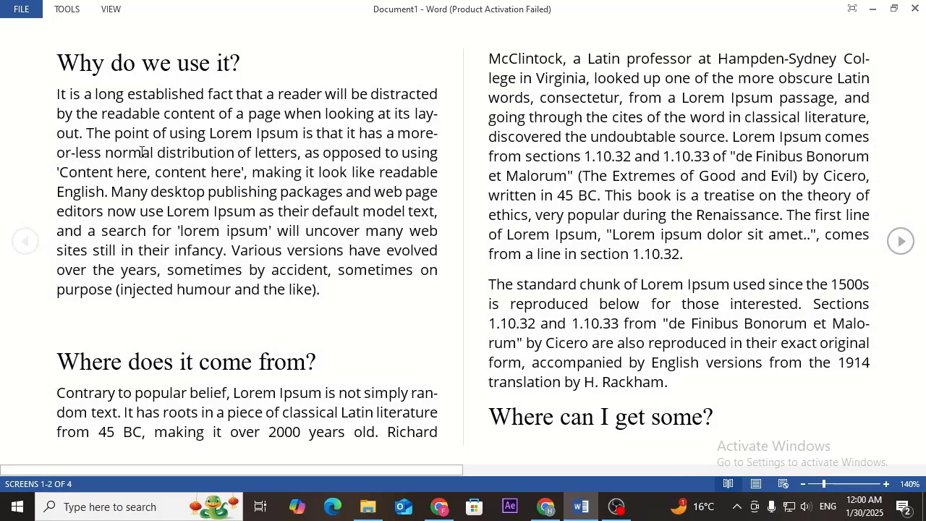
{"action": "scroll", "coordinate": [234, 230], "scroll_direction": "down", "scroll_amount": 1}
{"action": "scroll", "coordinate": [361, 328], "scroll_direction": "up", "scroll_amount": 1}
{"action": "scroll", "coordinate": [462, 313], "scroll_direction": "down", "scroll_amount": 1}
{"action": "scroll", "coordinate": [464, 313], "scroll_direction": "up", "scroll_amount": 1}
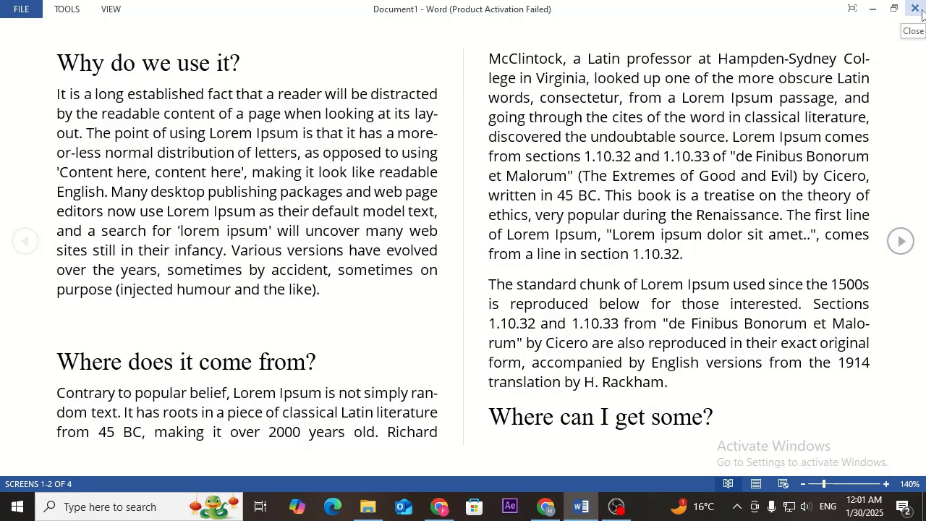
Step: Start closing the document and cancel at the save request, and turn the full-screen reading display on and off again
{"action": "left_click", "coordinate": [915, 8]}
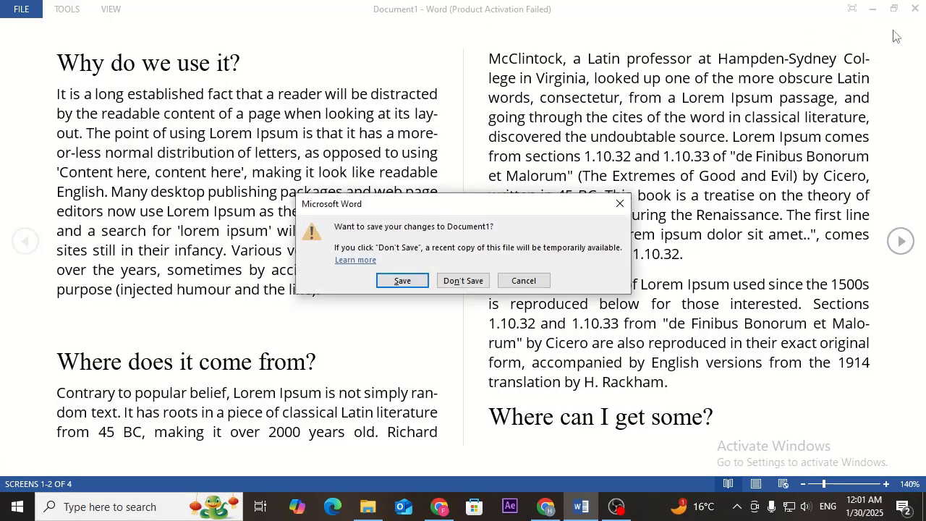
{"action": "left_click", "coordinate": [524, 280]}
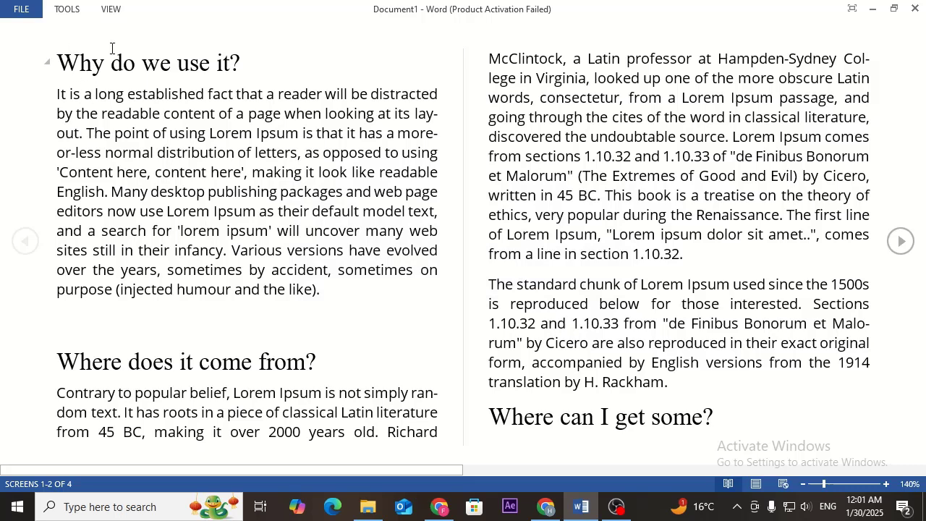
{"action": "left_click", "coordinate": [851, 7]}
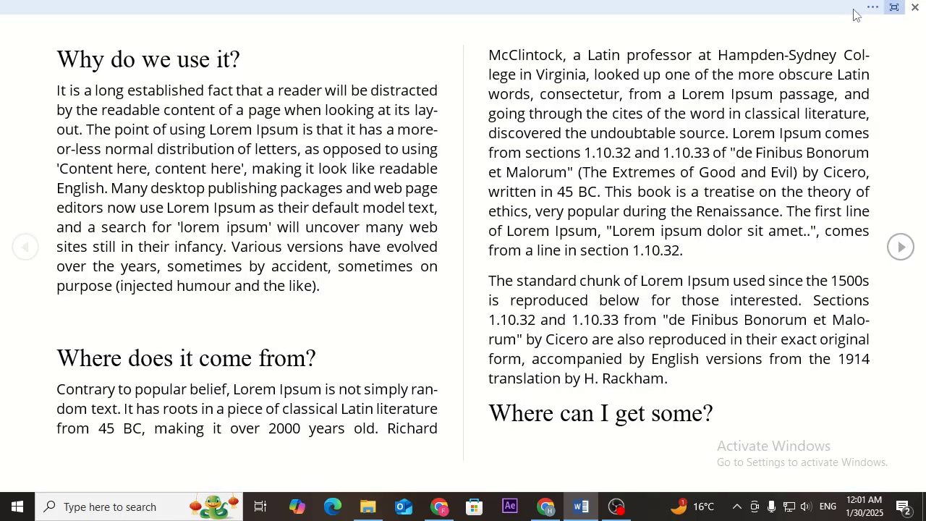
{"action": "left_click", "coordinate": [894, 7]}
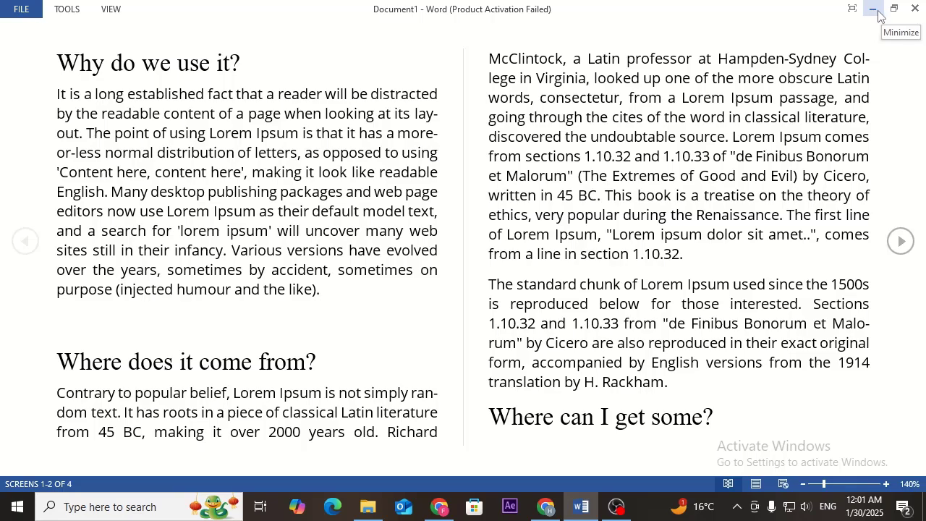
Step: Minimize the document window and bring it back, and restore it down to a smaller size and maximize it again
{"action": "left_click", "coordinate": [873, 9]}
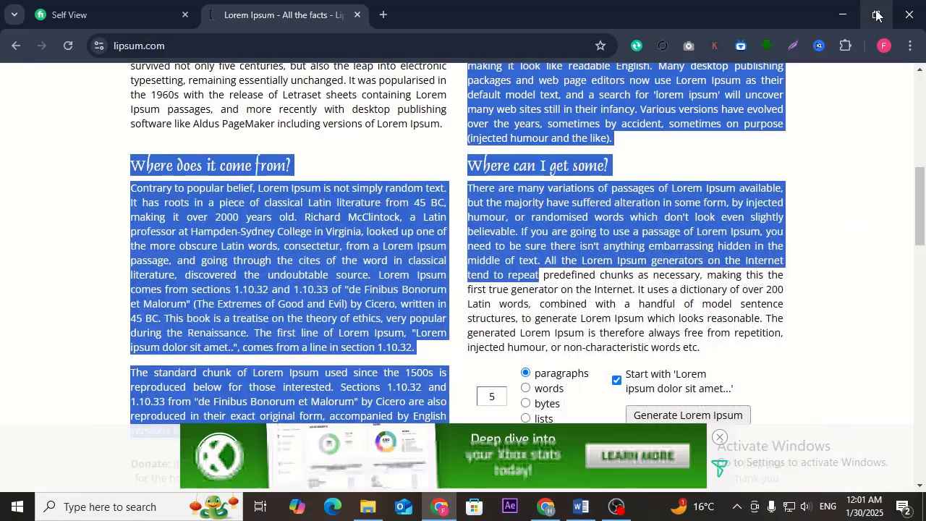
{"action": "key", "text": "alt+Tab"}
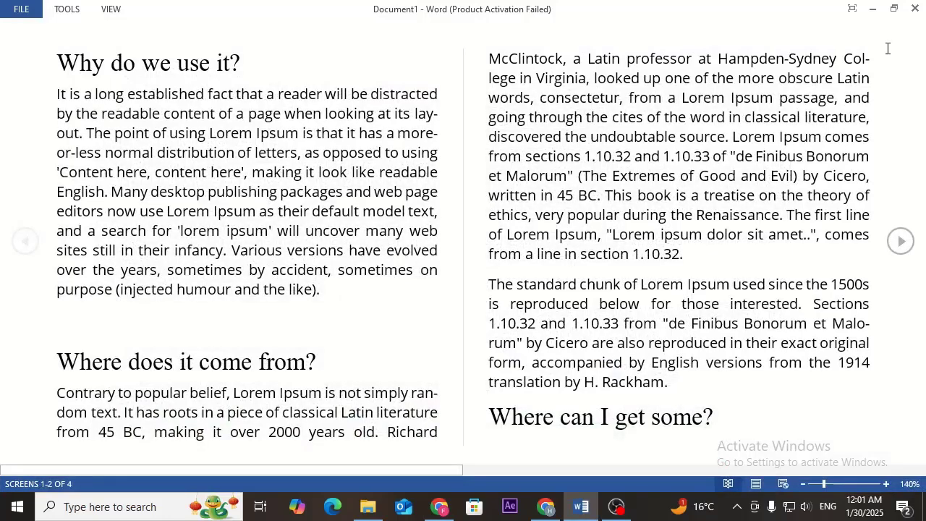
{"action": "left_click", "coordinate": [894, 8]}
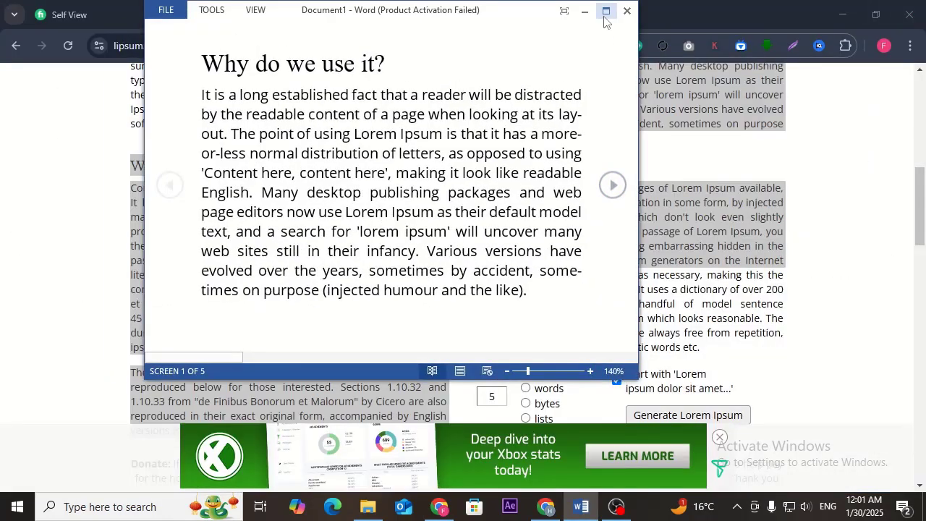
{"action": "left_click", "coordinate": [605, 11]}
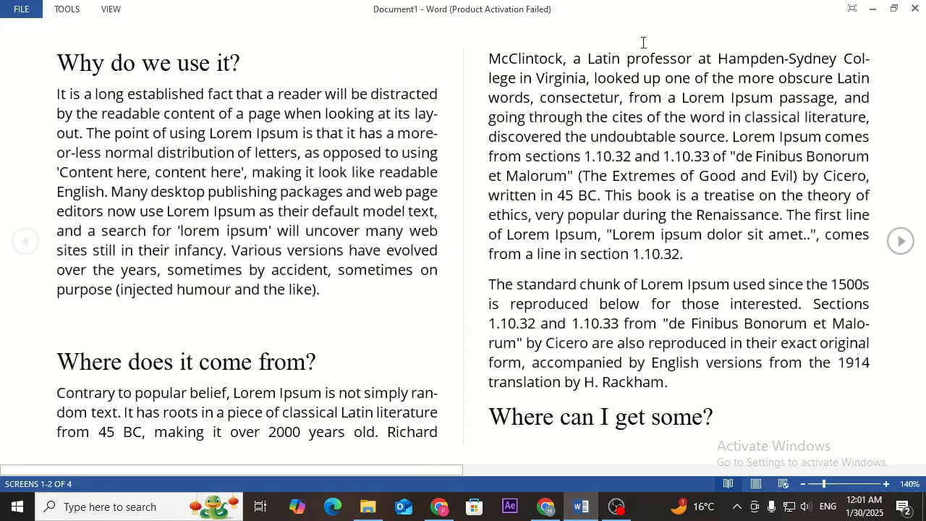
Step: Switch to Print Layout and back to Read Mode, and page through the document to its end and back to the start
{"action": "left_click", "coordinate": [752, 485]}
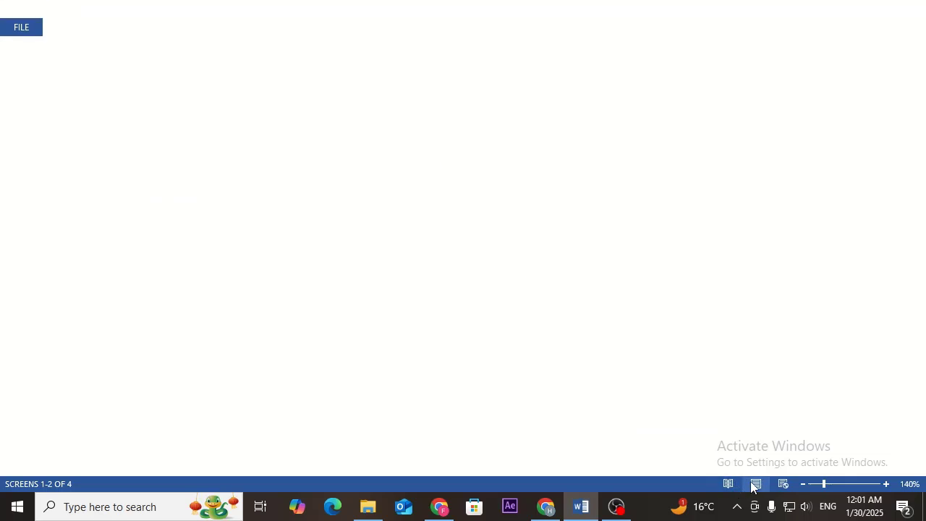
{"action": "left_click", "coordinate": [734, 489]}
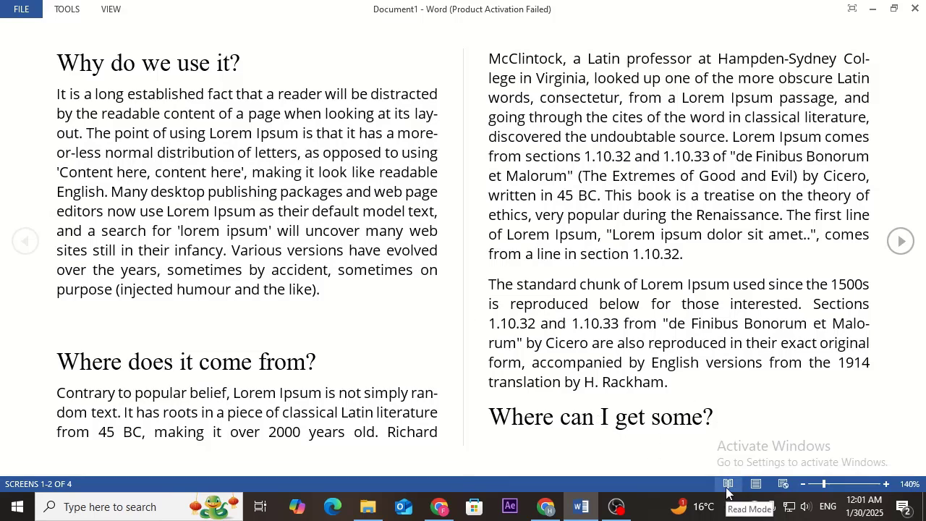
{"action": "scroll", "coordinate": [238, 99], "scroll_direction": "down", "scroll_amount": 1}
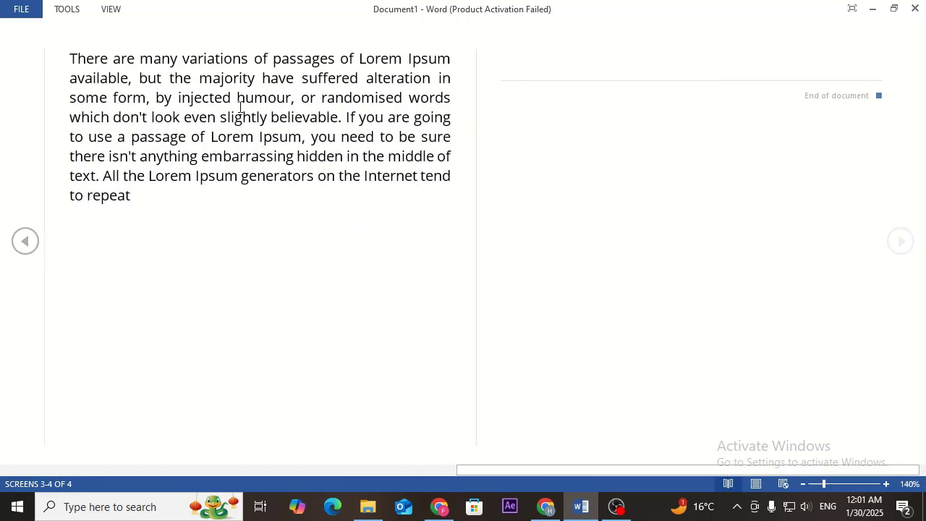
{"action": "scroll", "coordinate": [240, 106], "scroll_direction": "up", "scroll_amount": 1}
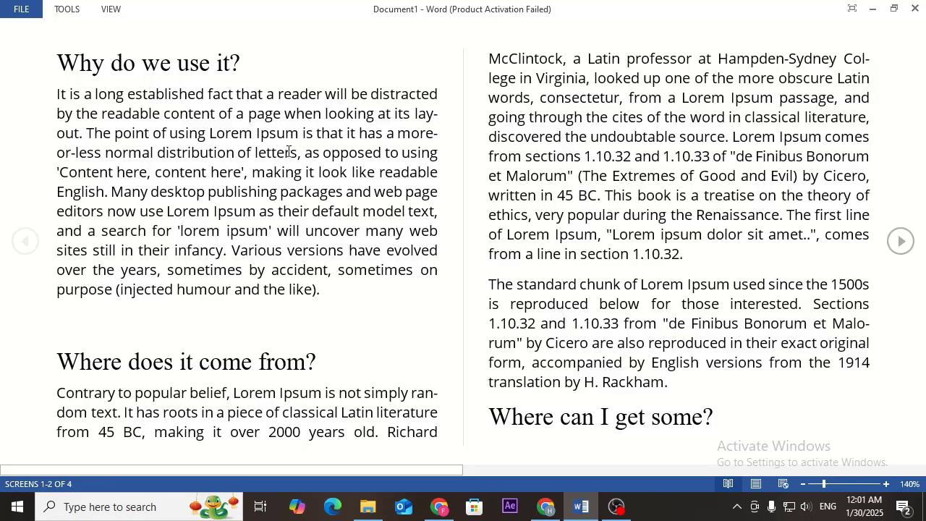
{"action": "scroll", "coordinate": [388, 181], "scroll_direction": "down", "scroll_amount": 1}
{"action": "scroll", "coordinate": [388, 181], "scroll_direction": "up", "scroll_amount": 1}
Step: Leave Read Mode for Print Layout, view the document in Web Layout, and return to Print Layout
{"action": "left_click", "coordinate": [755, 484]}
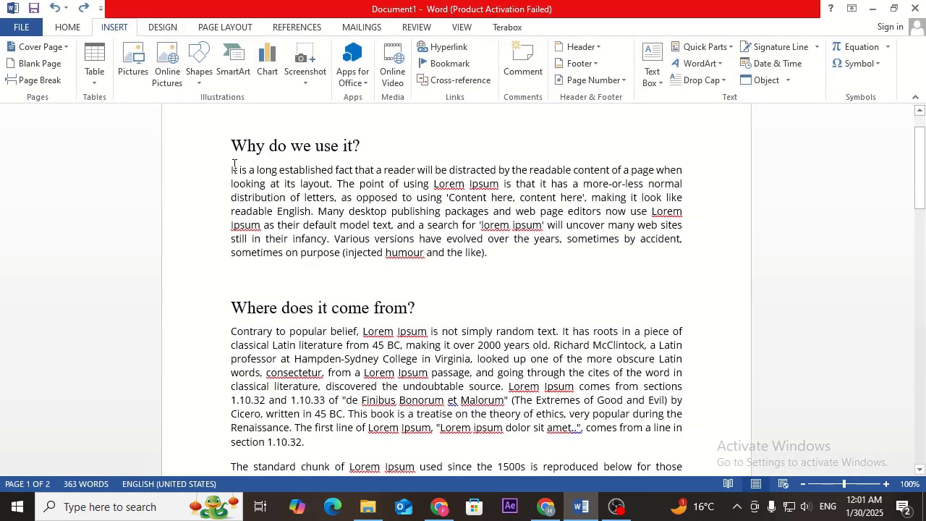
{"action": "left_click", "coordinate": [783, 484]}
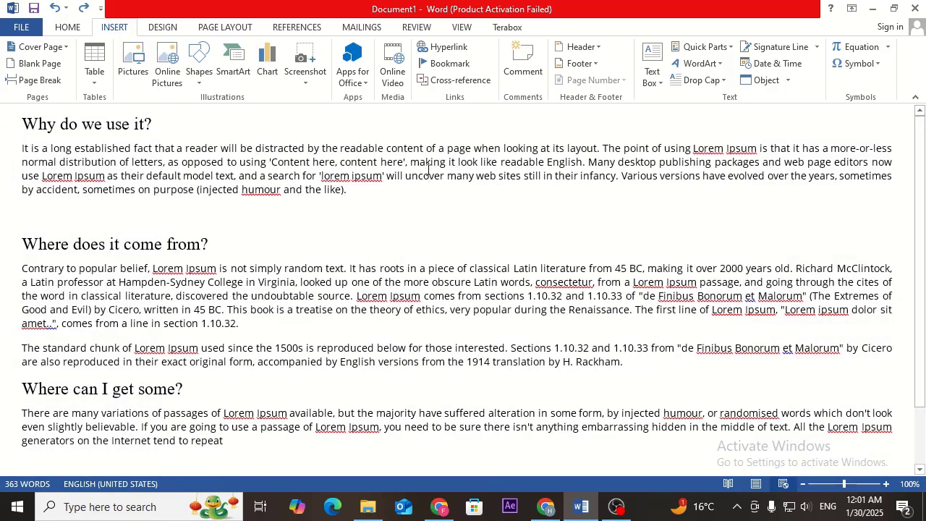
{"action": "scroll", "coordinate": [467, 216], "scroll_direction": "down", "scroll_amount": 2}
{"action": "left_click", "coordinate": [756, 485]}
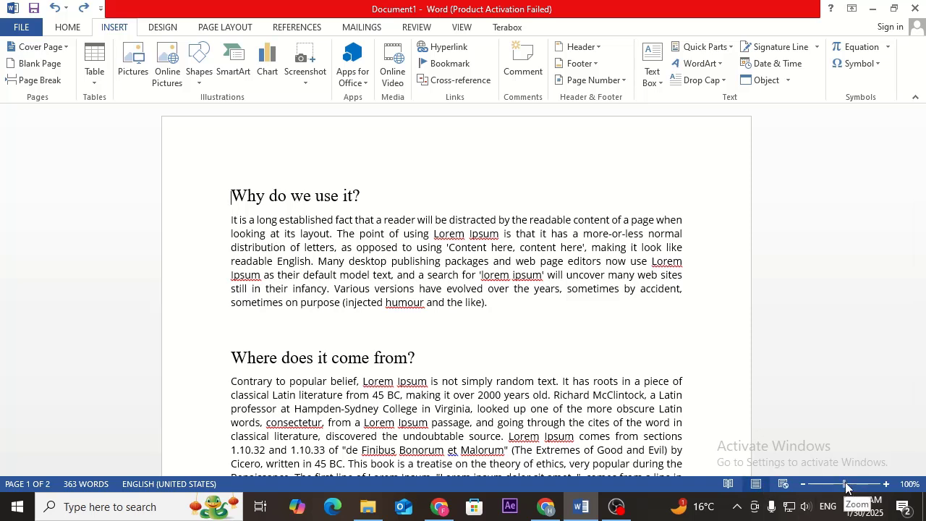
Step: Zoom the document in to 324%, and zoom out to about 14–19% to view both pages whole
{"action": "left_click_drag", "start_coordinate": [844, 484], "coordinate": [866, 487]}
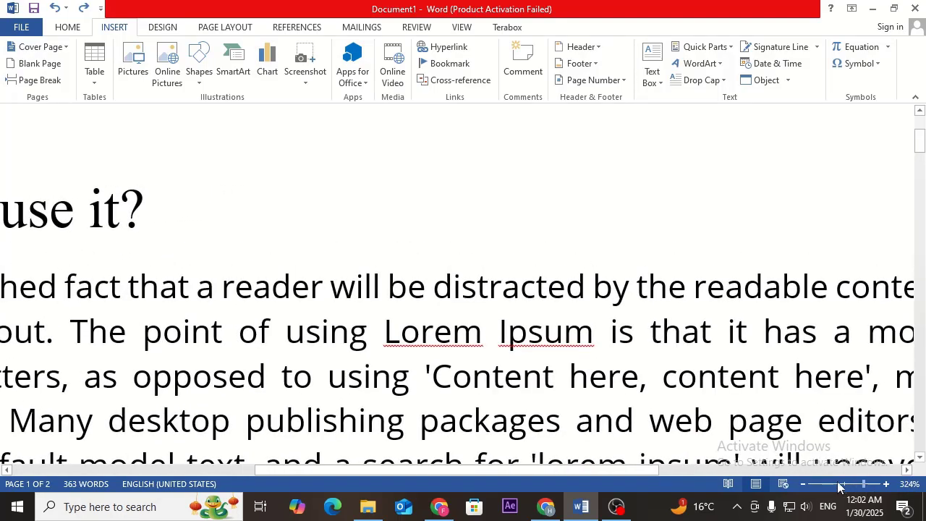
{"action": "left_click", "coordinate": [828, 489]}
{"action": "left_click_drag", "start_coordinate": [827, 489], "coordinate": [810, 490]}
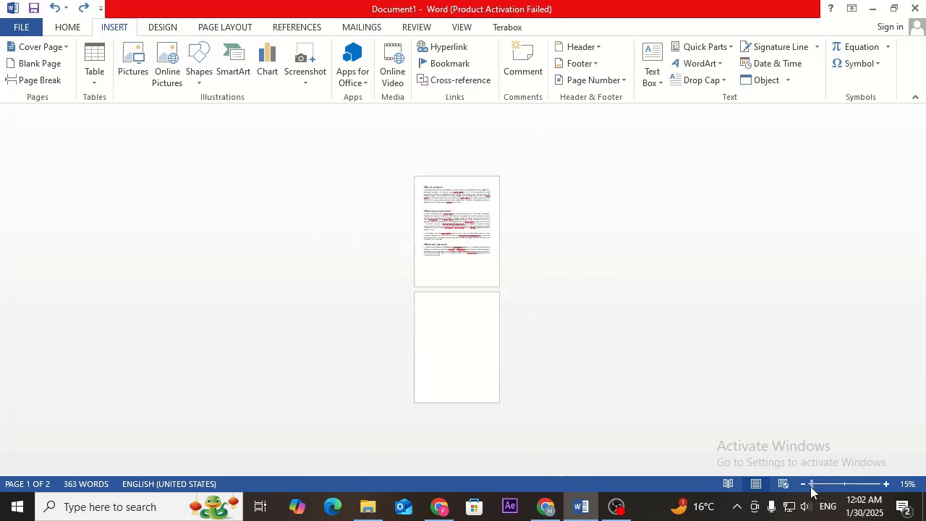
{"action": "left_click_drag", "start_coordinate": [811, 488], "coordinate": [810, 488]}
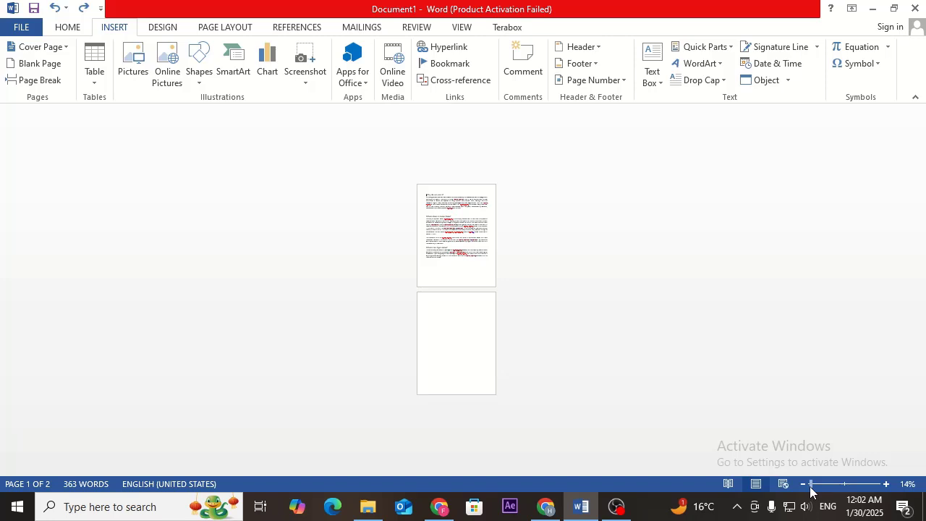
{"action": "left_click_drag", "start_coordinate": [810, 488], "coordinate": [813, 488]}
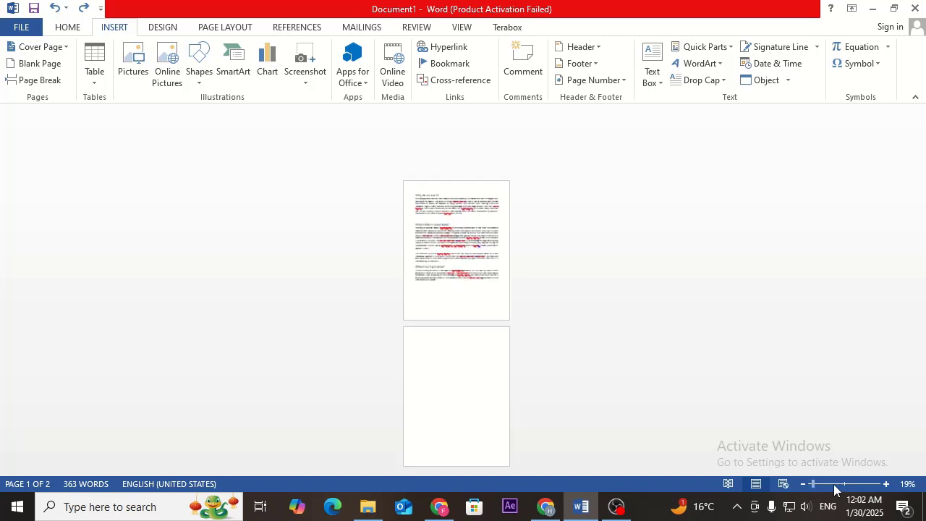
Step: Zoom the page in stepwise to 60%, and set the zoom to 100%
{"action": "left_click", "coordinate": [887, 482]}
{"action": "left_click", "coordinate": [886, 483]}
{"action": "left_click", "coordinate": [886, 483]}
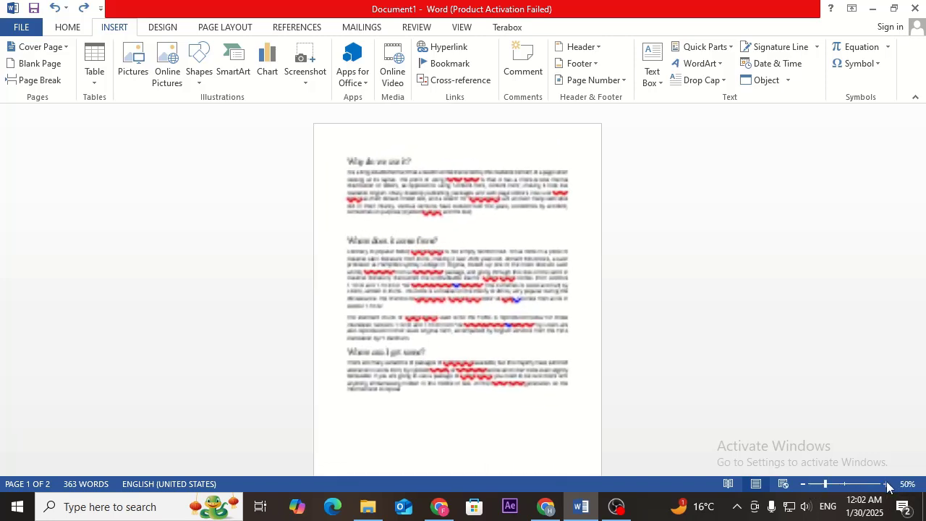
{"action": "left_click", "coordinate": [886, 483]}
{"action": "left_click", "coordinate": [886, 483]}
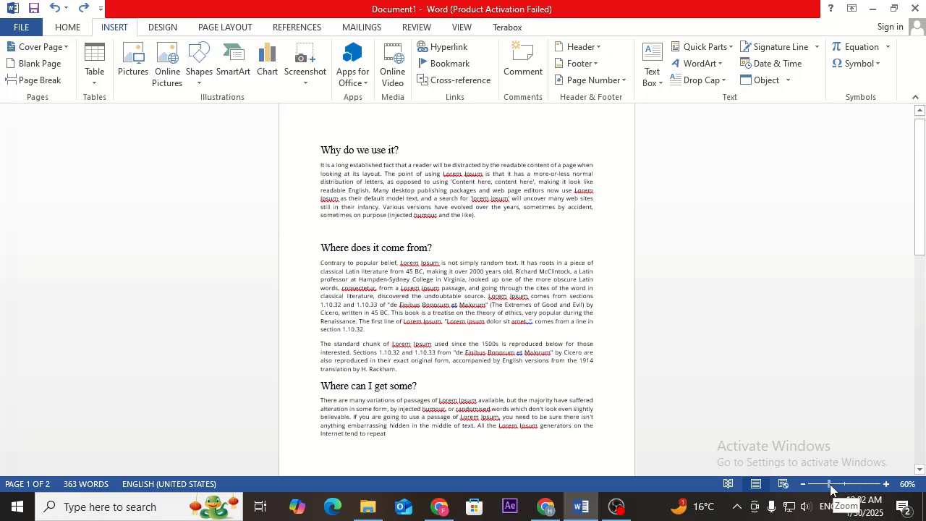
{"action": "left_click_drag", "start_coordinate": [829, 484], "coordinate": [844, 489]}
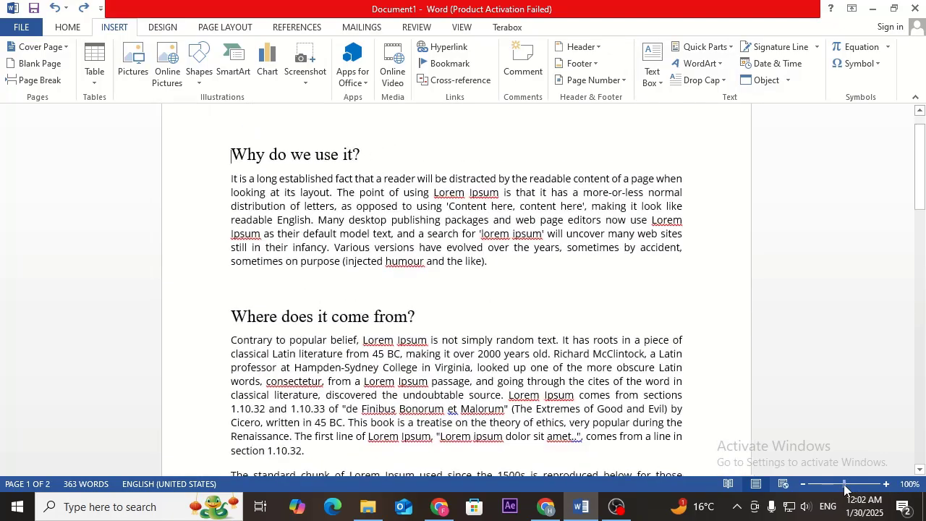
Step: Zoom the page out stepwise from 100% to 60%, and restore the zoom to 100%
{"action": "left_click", "coordinate": [803, 484]}
{"action": "left_click", "coordinate": [803, 484]}
{"action": "left_click", "coordinate": [803, 484]}
{"action": "left_click", "coordinate": [803, 483]}
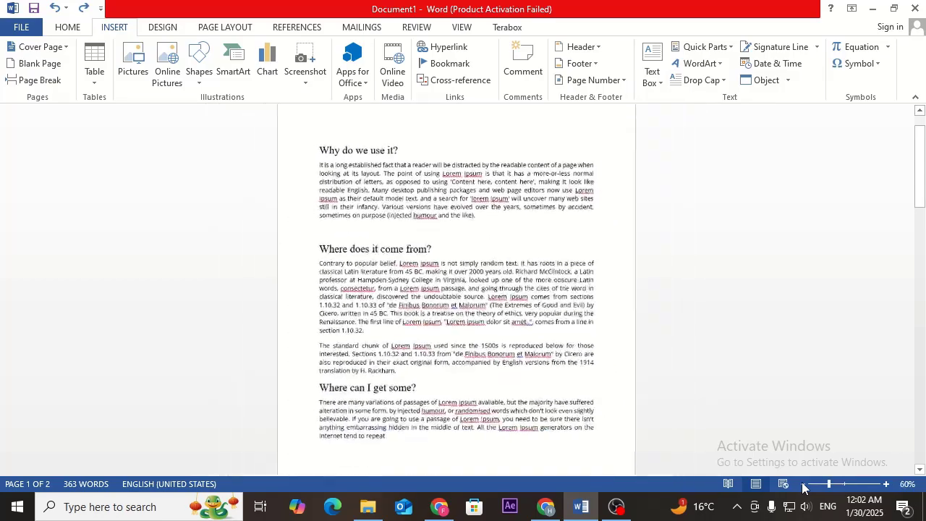
{"action": "left_click_drag", "start_coordinate": [830, 484], "coordinate": [844, 485]}
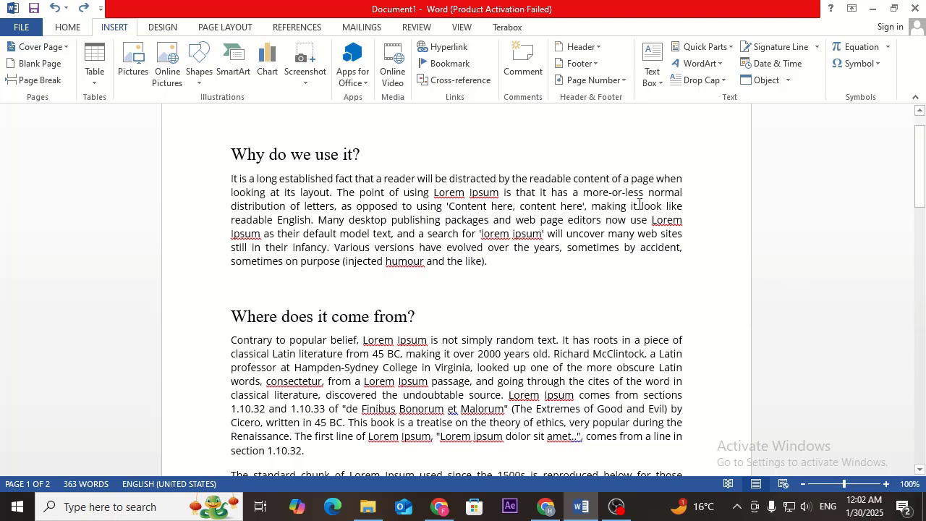
Step: Insert a page break before the heading "Why do we use it?", view the split pages, and undo it
{"action": "left_click", "coordinate": [30, 81]}
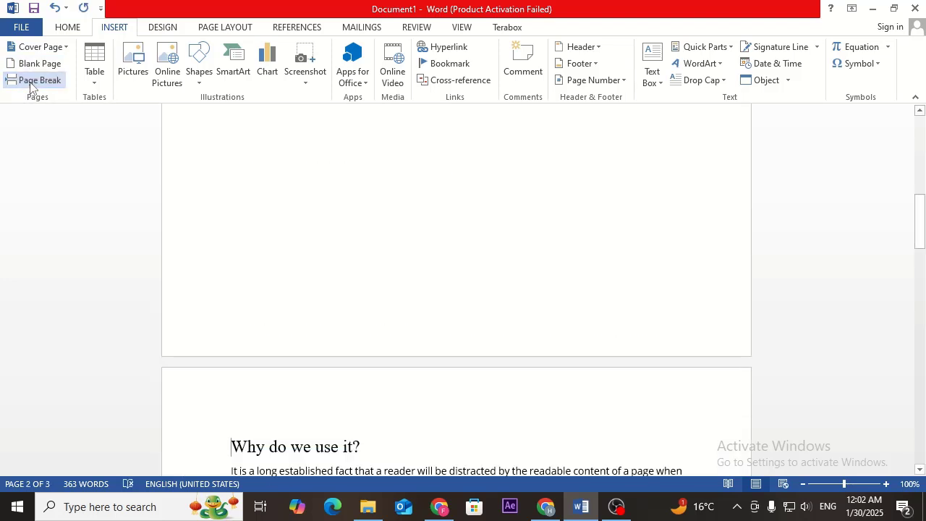
{"action": "scroll", "coordinate": [355, 266], "scroll_direction": "down", "scroll_amount": 3}
{"action": "scroll", "coordinate": [265, 304], "scroll_direction": "down", "scroll_amount": 3}
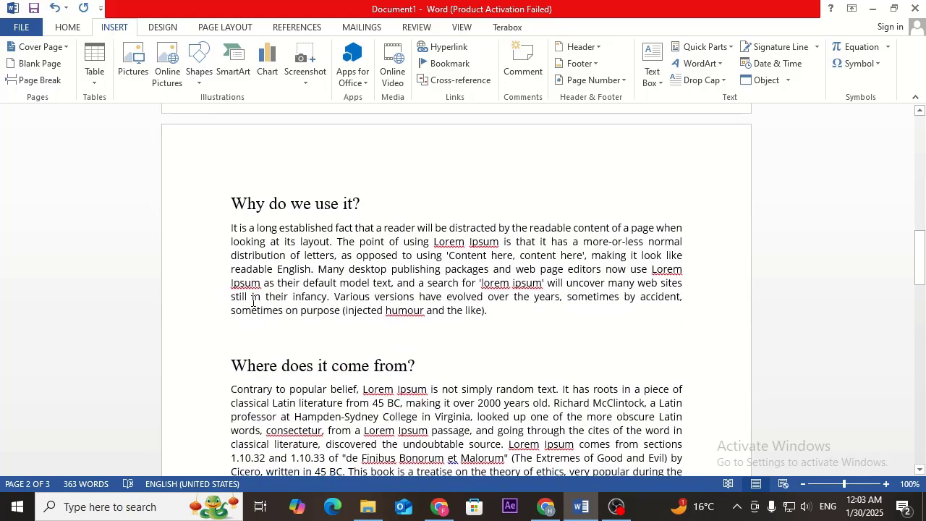
{"action": "scroll", "coordinate": [253, 302], "scroll_direction": "up", "scroll_amount": 7}
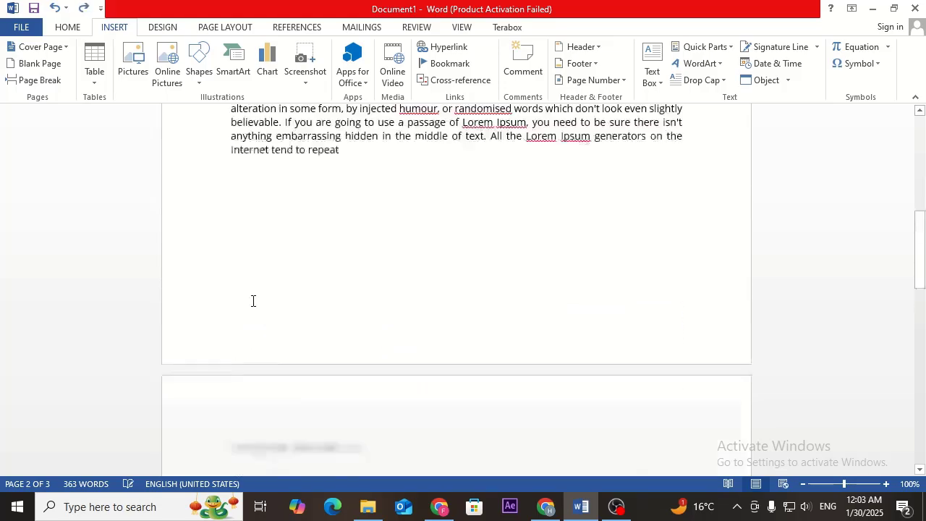
{"action": "scroll", "coordinate": [253, 302], "scroll_direction": "down", "scroll_amount": 9}
{"action": "scroll", "coordinate": [252, 300], "scroll_direction": "down", "scroll_amount": 8}
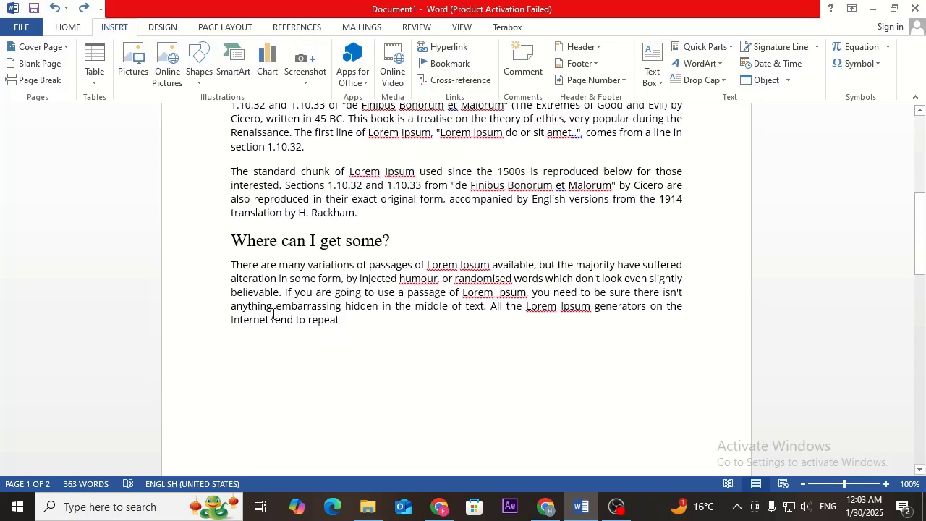
Step: Insert two page breaks after the final paragraph ending "Internet tend to repeat", and undo the second break
{"action": "scroll", "coordinate": [271, 313], "scroll_direction": "up", "scroll_amount": 2}
{"action": "scroll", "coordinate": [272, 313], "scroll_direction": "down", "scroll_amount": 5}
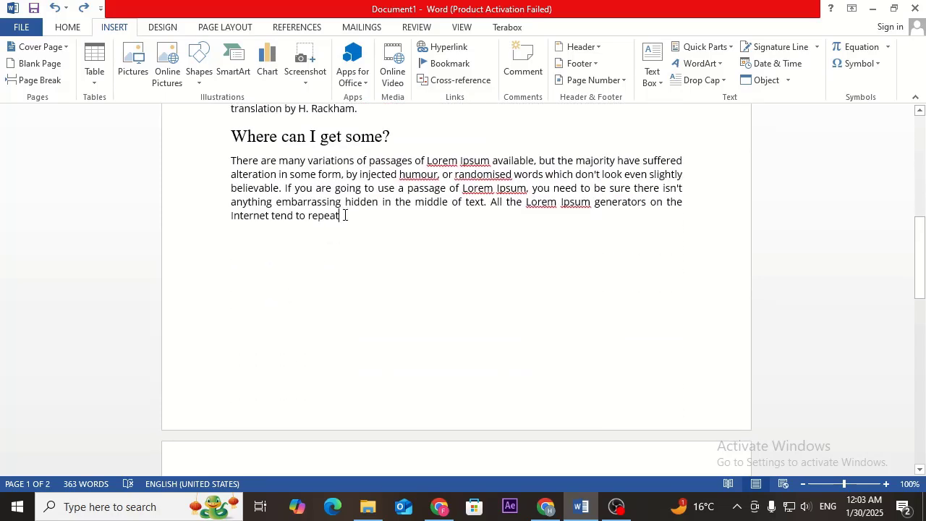
{"action": "scroll", "coordinate": [345, 215], "scroll_direction": "down", "scroll_amount": 1}
{"action": "scroll", "coordinate": [345, 226], "scroll_direction": "down", "scroll_amount": 1}
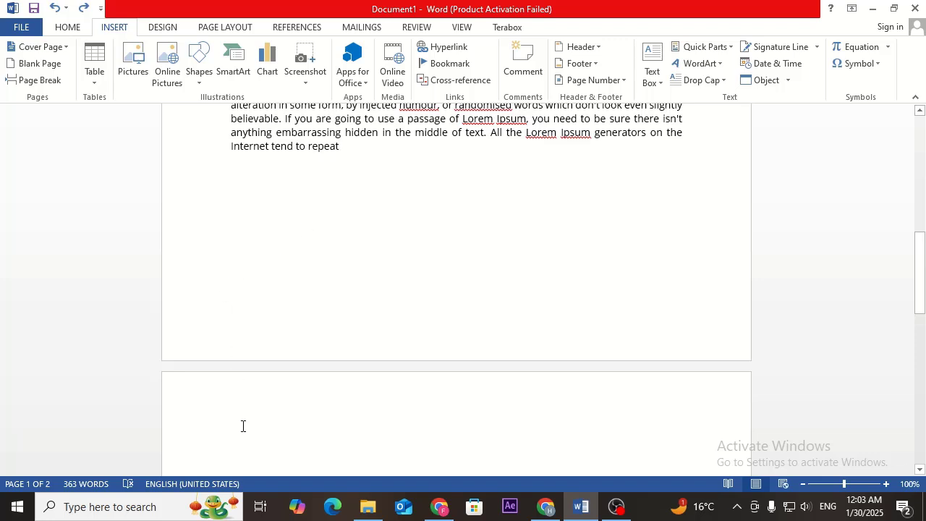
{"action": "left_click", "coordinate": [351, 147]}
{"action": "left_click", "coordinate": [20, 81]}
{"action": "left_click", "coordinate": [20, 81]}
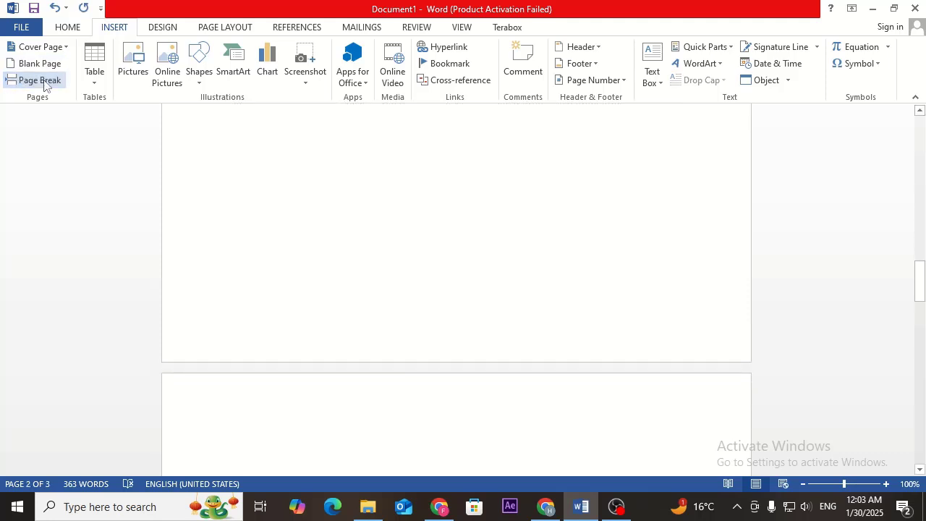
{"action": "scroll", "coordinate": [366, 303], "scroll_direction": "down", "scroll_amount": 5}
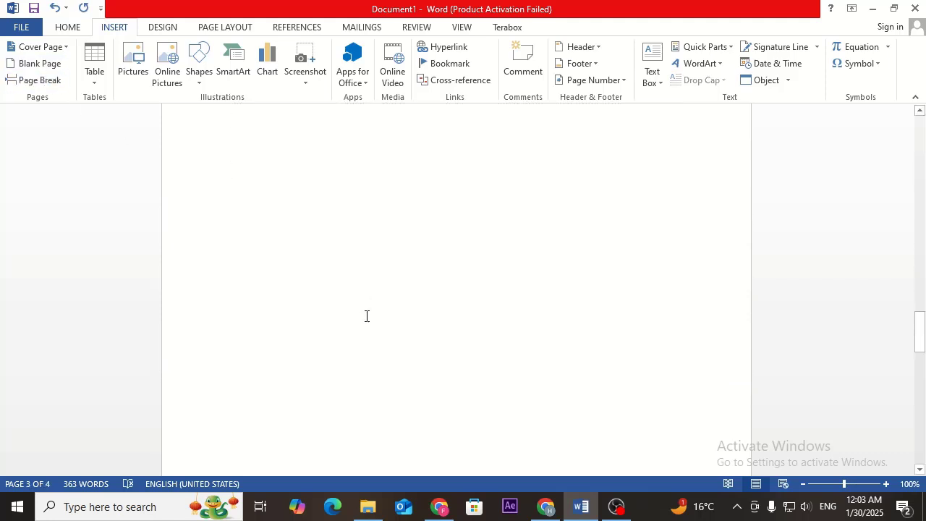
{"action": "scroll", "coordinate": [366, 316], "scroll_direction": "up", "scroll_amount": 5}
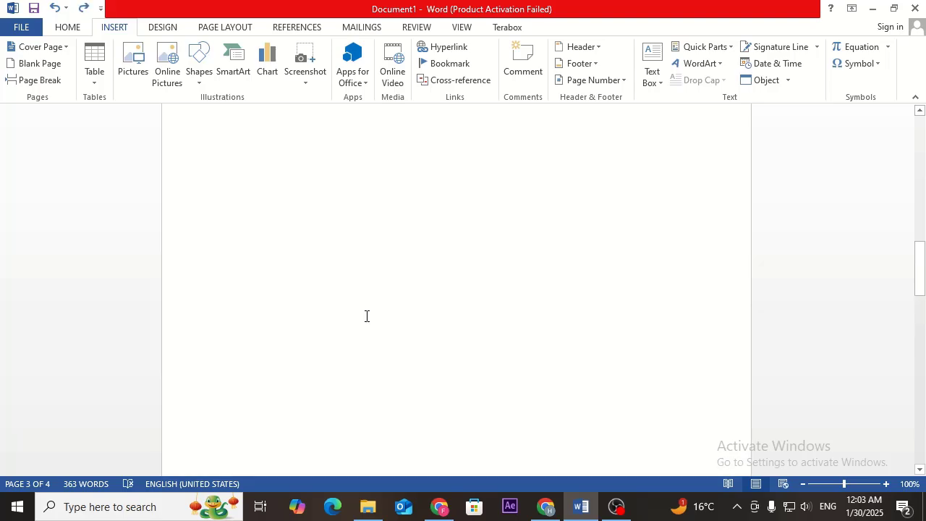
{"action": "scroll", "coordinate": [367, 316], "scroll_direction": "up", "scroll_amount": 10}
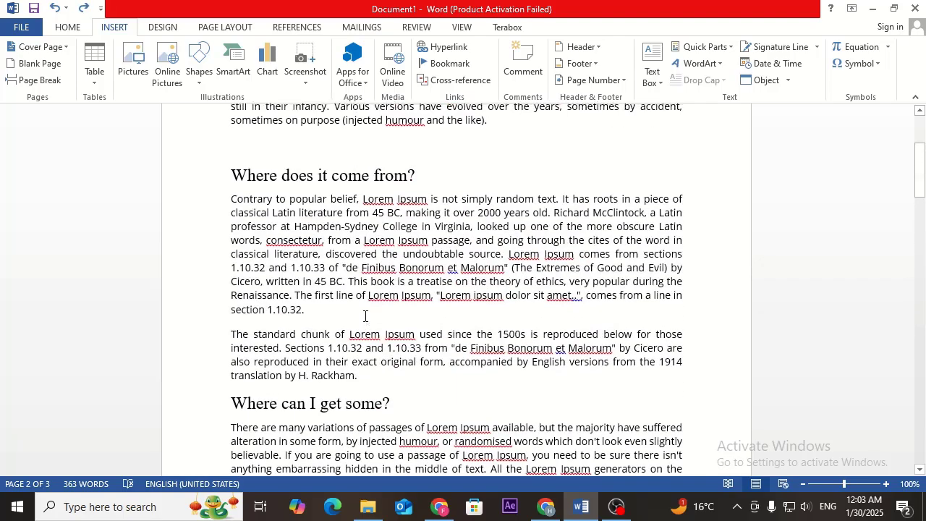
Step: Insert a page break at the end of the paragraph above "Where can I get some?", view the moved section, and undo the break
{"action": "left_click", "coordinate": [367, 376]}
{"action": "scroll", "coordinate": [368, 394], "scroll_direction": "down", "scroll_amount": 2}
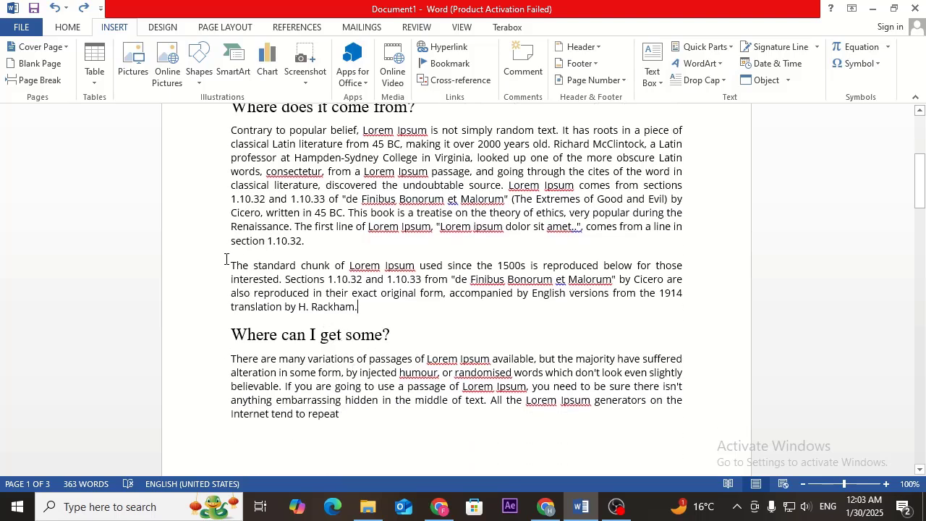
{"action": "left_click", "coordinate": [30, 83]}
{"action": "scroll", "coordinate": [326, 244], "scroll_direction": "down", "scroll_amount": 5}
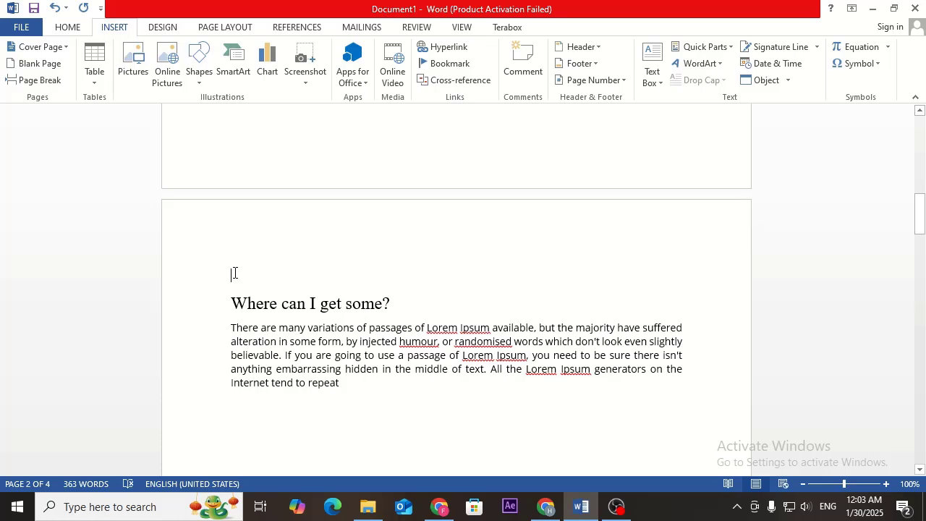
{"action": "scroll", "coordinate": [235, 273], "scroll_direction": "down", "scroll_amount": 2}
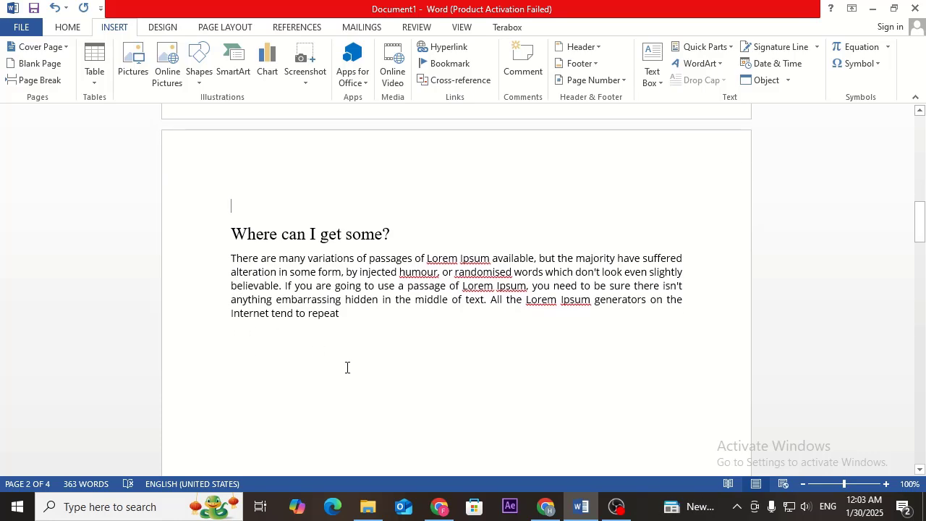
{"action": "scroll", "coordinate": [345, 367], "scroll_direction": "up", "scroll_amount": 10}
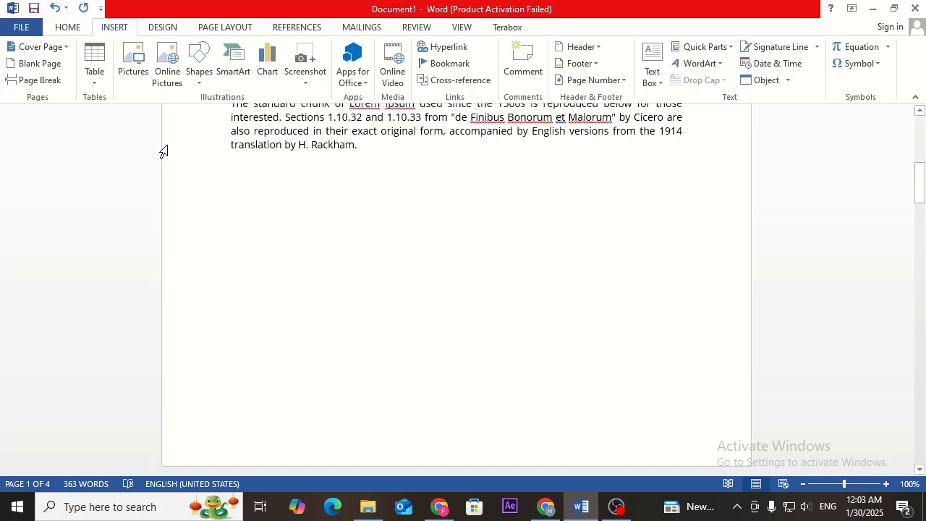
{"action": "key", "text": "ctrl+z"}
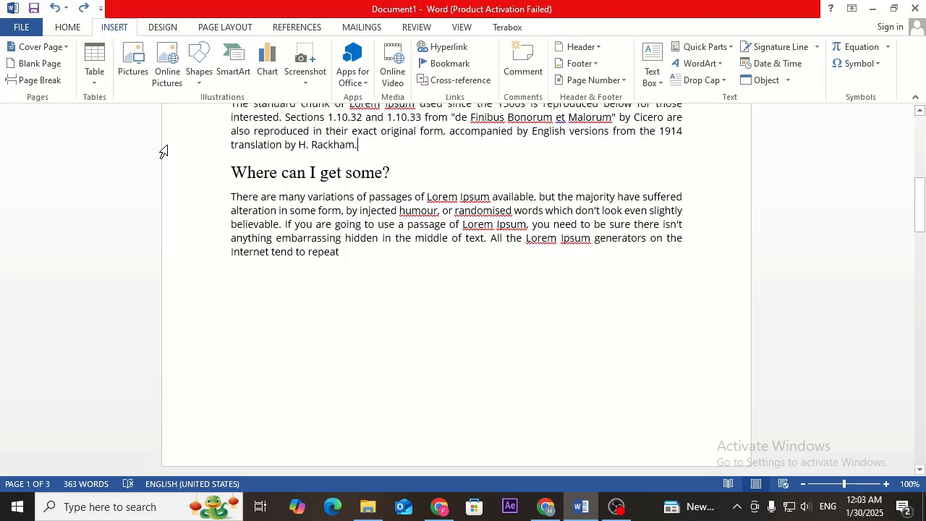
Step: Insert a table of 8 columns and 5 rows above "Where can I get some?", and try table styles including Plain Table 2
{"action": "left_click", "coordinate": [93, 58]}
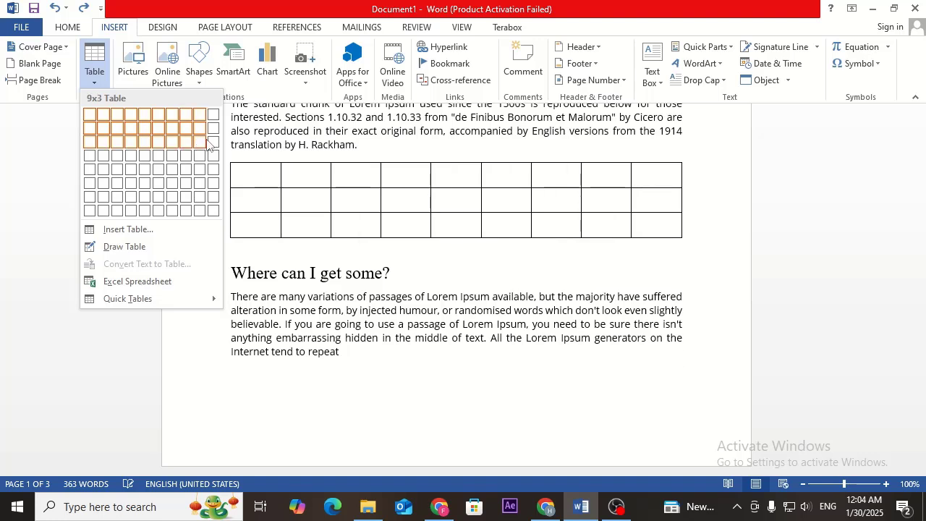
{"action": "left_click", "coordinate": [192, 181]}
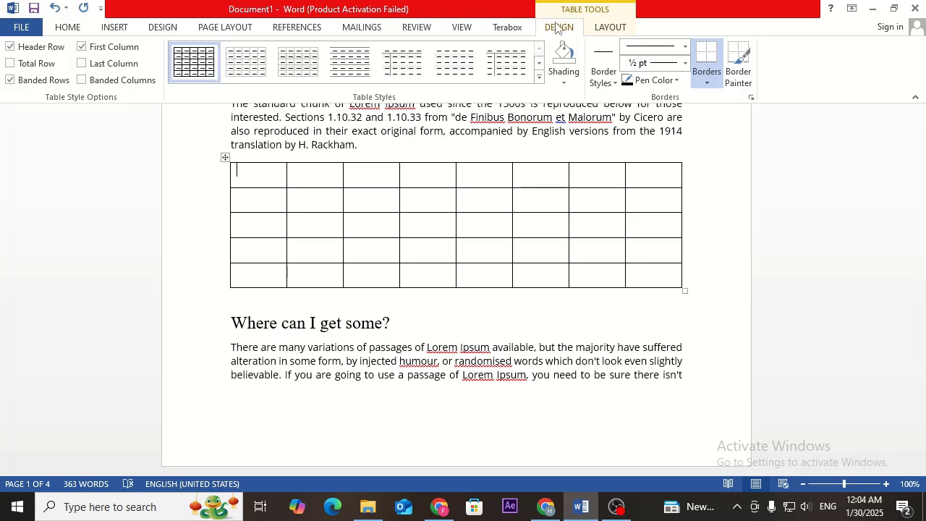
{"action": "left_click", "coordinate": [248, 65]}
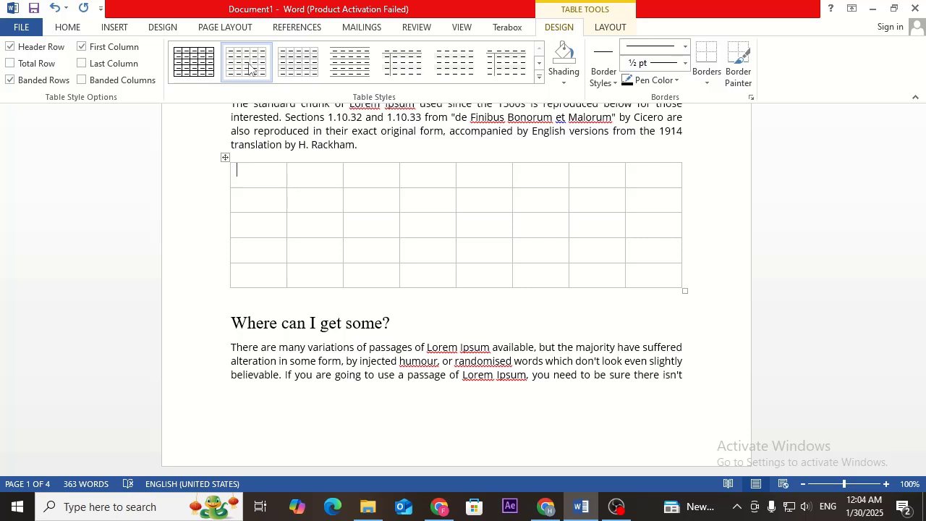
{"action": "left_click", "coordinate": [350, 65]}
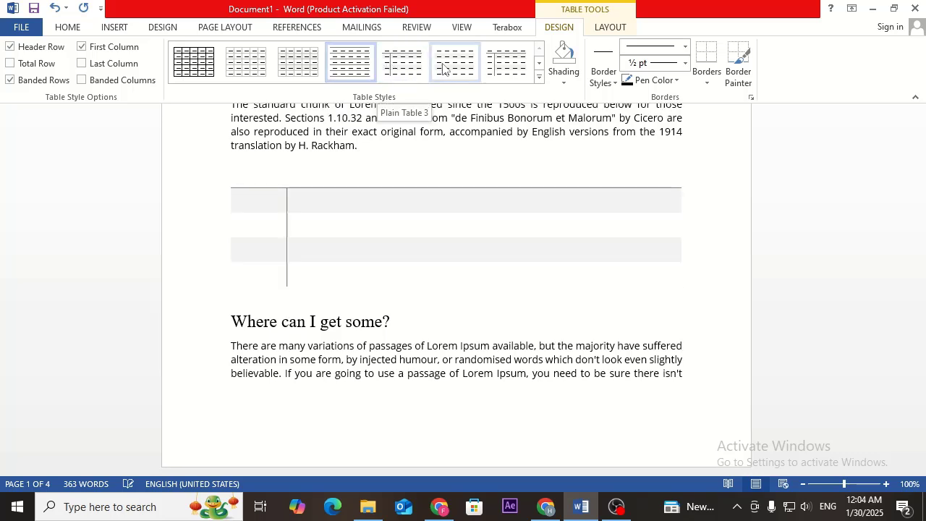
{"action": "left_click", "coordinate": [540, 77]}
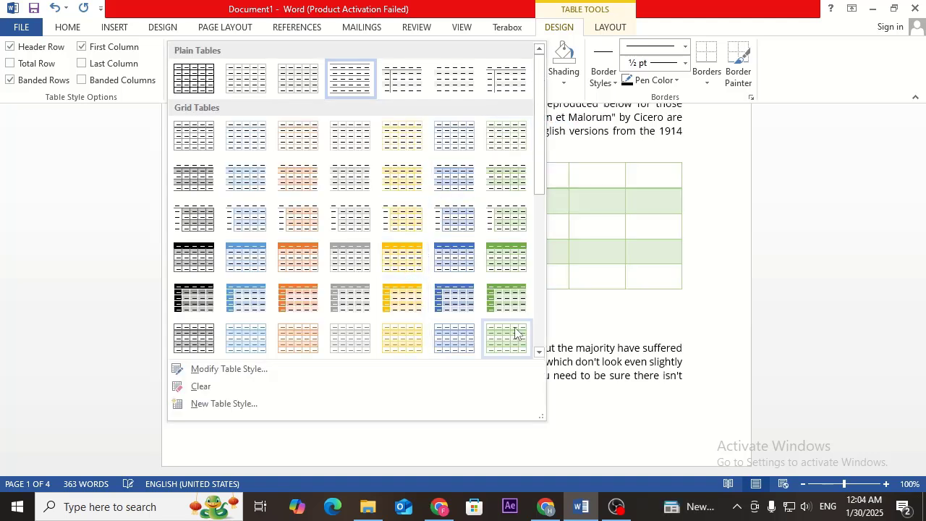
{"action": "left_click", "coordinate": [116, 231]}
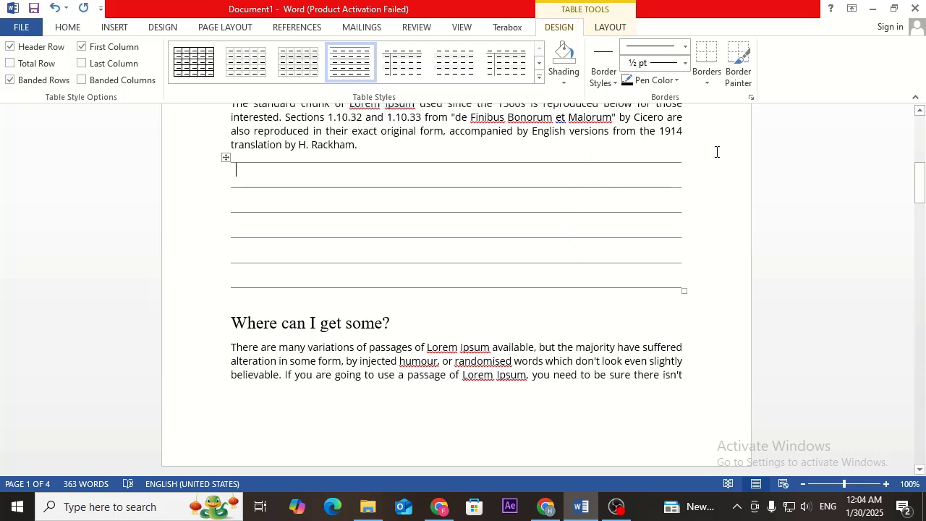
Step: Undo the table's style changes and its insertion
{"action": "key", "text": "ctrl+z"}
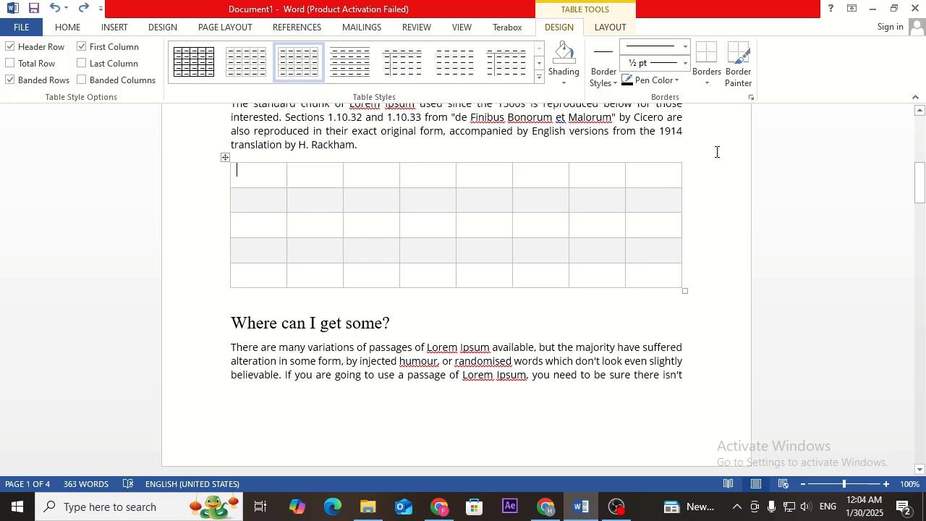
{"action": "key", "text": "ctrl+z"}
{"action": "key", "text": "ctrl+z"}
{"action": "key", "text": "ctrl+z"}
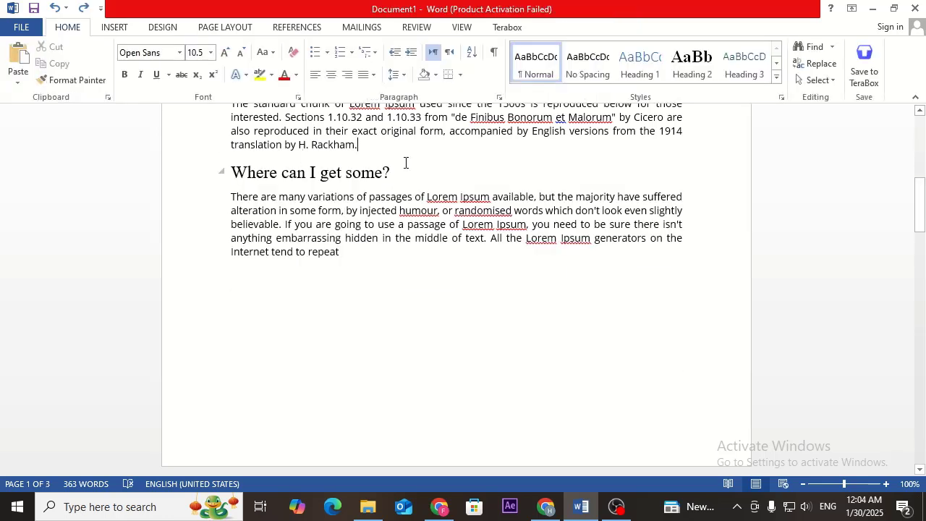
Step: Insert abhawa.jpg from the abhawa pictures folder above the heading "Where can I get some?", and undo the insertion
{"action": "left_click", "coordinate": [131, 29]}
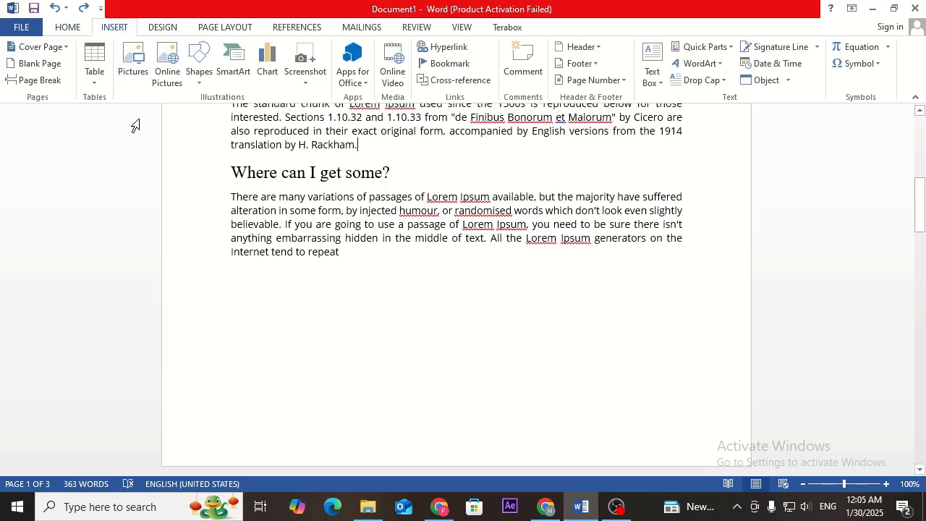
{"action": "left_click", "coordinate": [133, 61]}
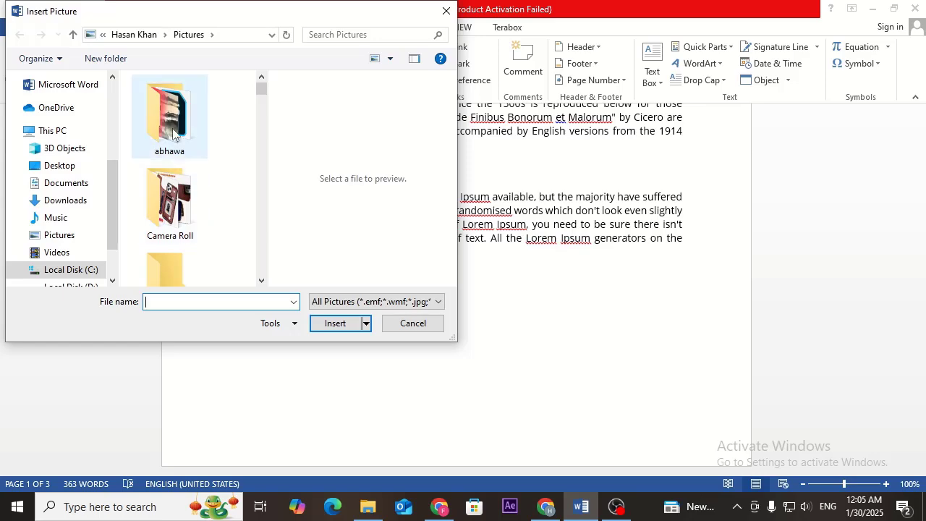
{"action": "double_click", "coordinate": [169, 128]}
{"action": "left_click", "coordinate": [168, 125]}
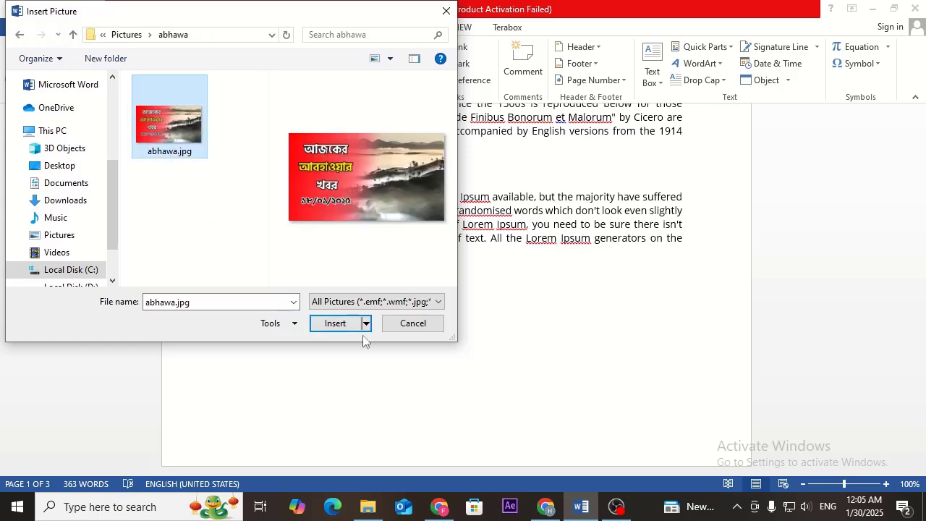
{"action": "left_click", "coordinate": [335, 323]}
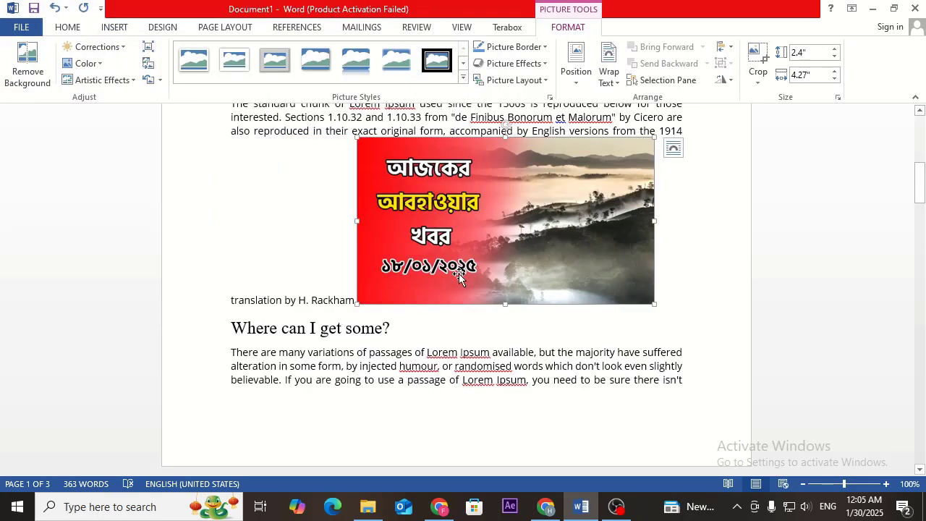
{"action": "left_click_drag", "start_coordinate": [462, 242], "coordinate": [466, 270]}
{"action": "key", "text": "ctrl+z"}
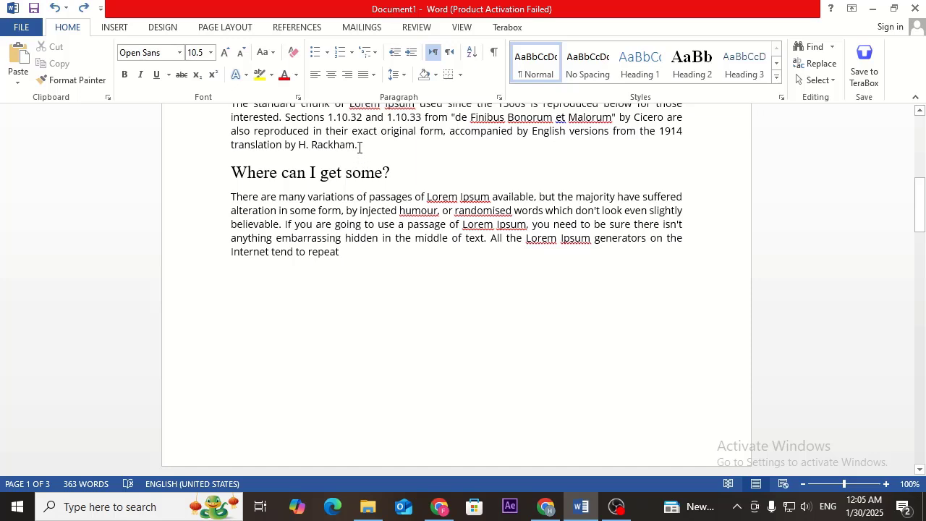
Step: Insert abhawa.jpg at the end of the final paragraph and scale it down to about 0.88" high by 1.56" wide
{"action": "left_click", "coordinate": [116, 29]}
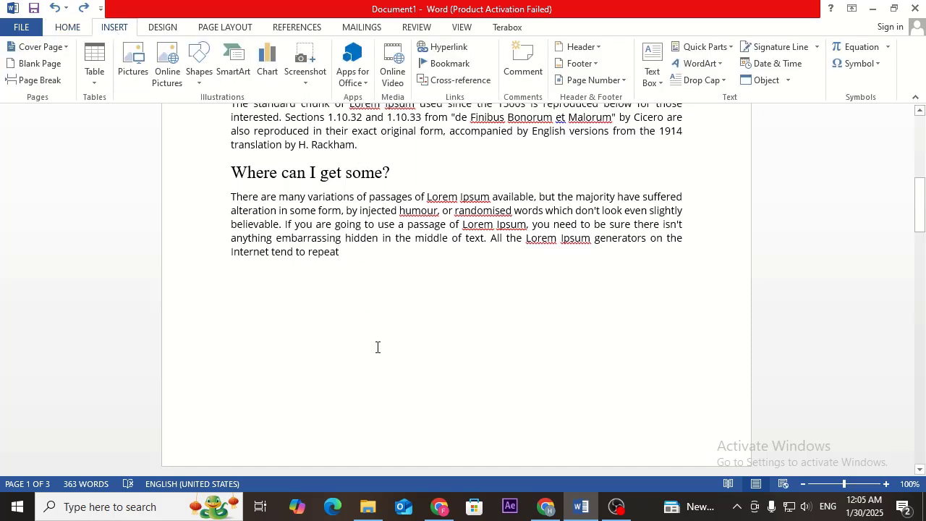
{"action": "scroll", "coordinate": [376, 347], "scroll_direction": "down", "scroll_amount": 2}
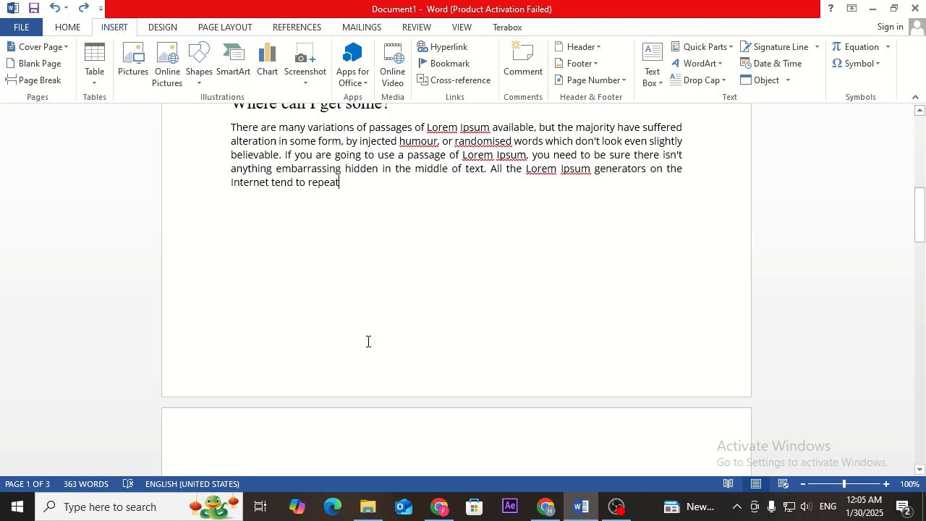
{"action": "left_click", "coordinate": [133, 62]}
{"action": "left_click", "coordinate": [152, 130]}
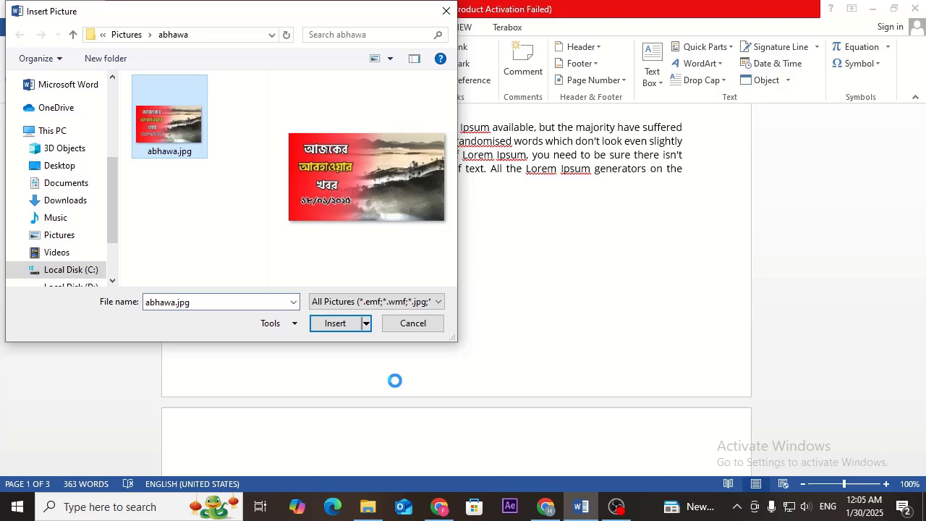
{"action": "left_click", "coordinate": [340, 323]}
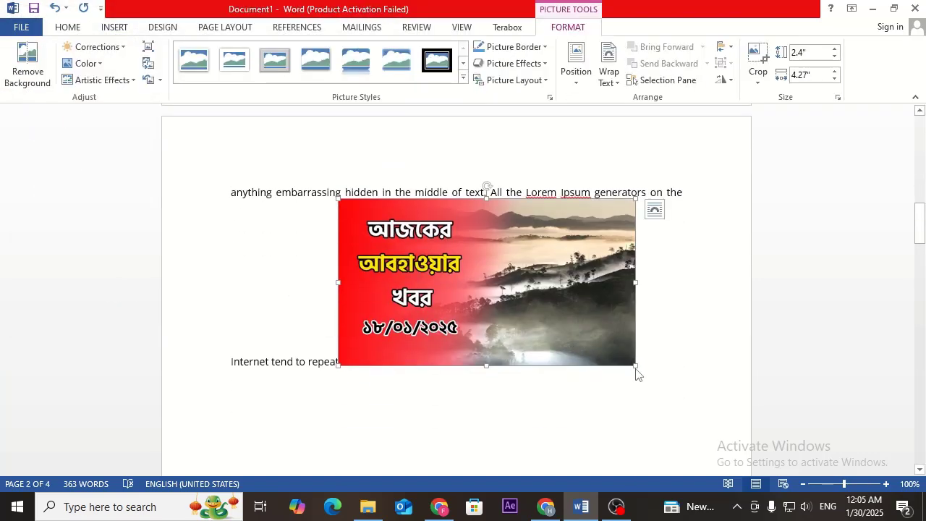
{"action": "left_click_drag", "start_coordinate": [633, 364], "coordinate": [374, 263]}
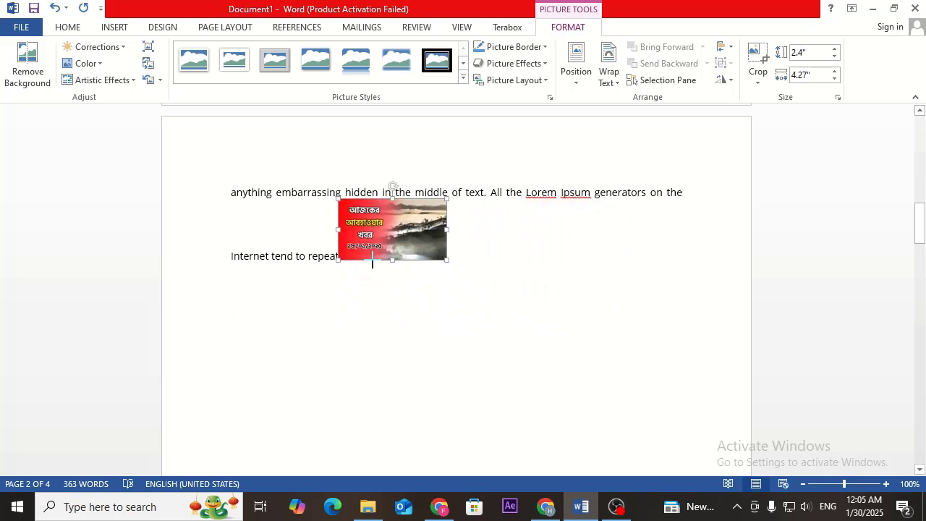
Step: Preview the picture styles on the abhawa picture and give it a light orange border
{"action": "scroll", "coordinate": [383, 238], "scroll_direction": "up", "scroll_amount": 3}
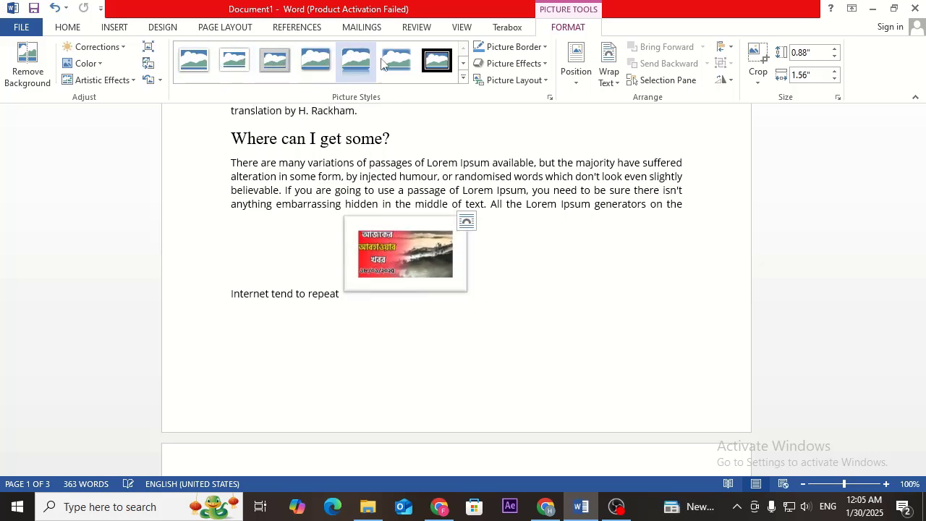
{"action": "left_click", "coordinate": [463, 77]}
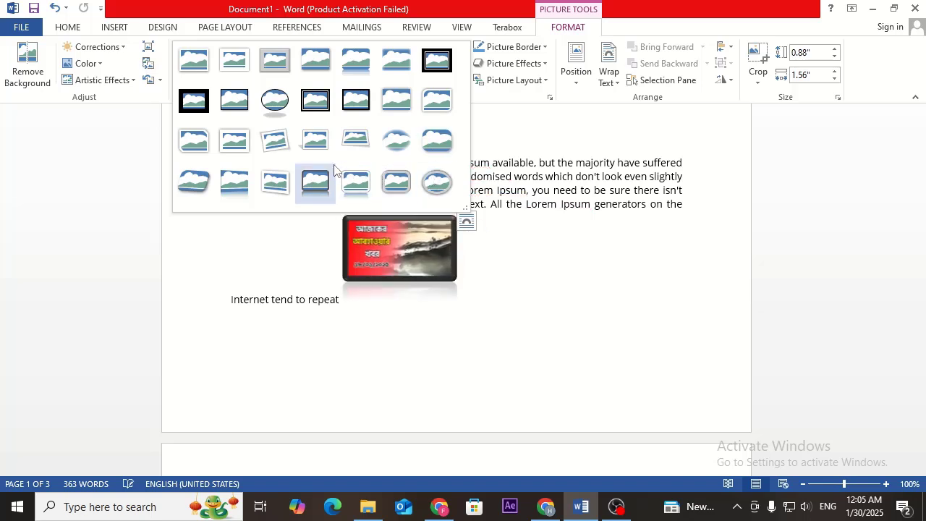
{"action": "left_click", "coordinate": [543, 129]}
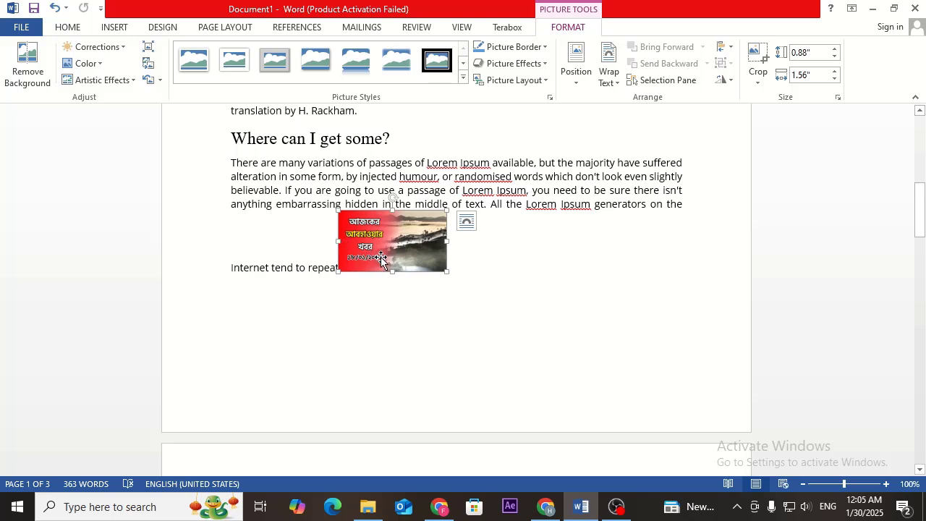
{"action": "left_click", "coordinate": [538, 49]}
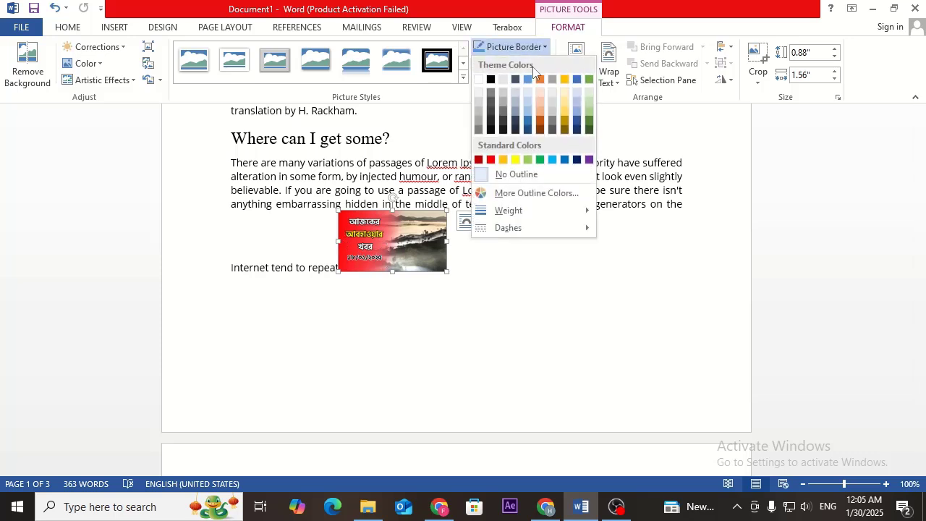
{"action": "left_click", "coordinate": [543, 106]}
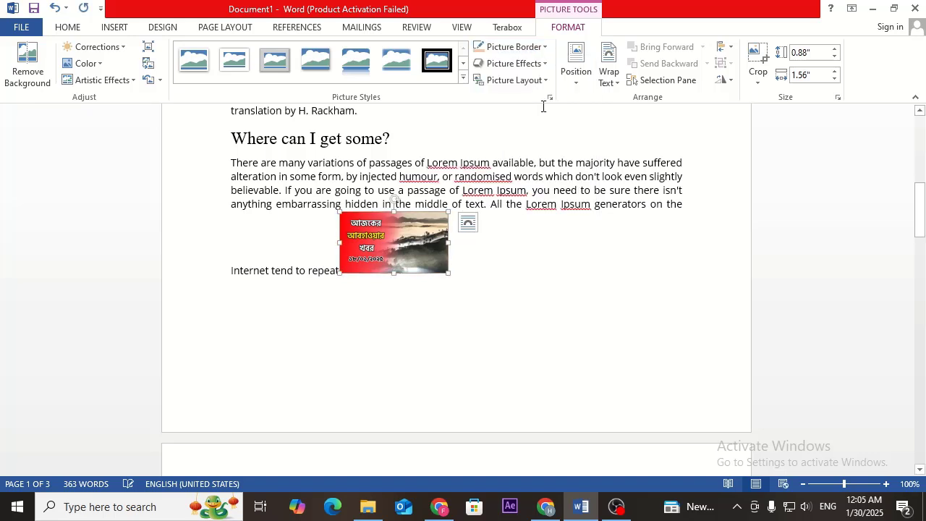
Step: Preview the outer and inner shadow effects on the abhawa picture without applying one
{"action": "left_click", "coordinate": [543, 64]}
{"action": "mouse_move", "coordinate": [535, 120]}
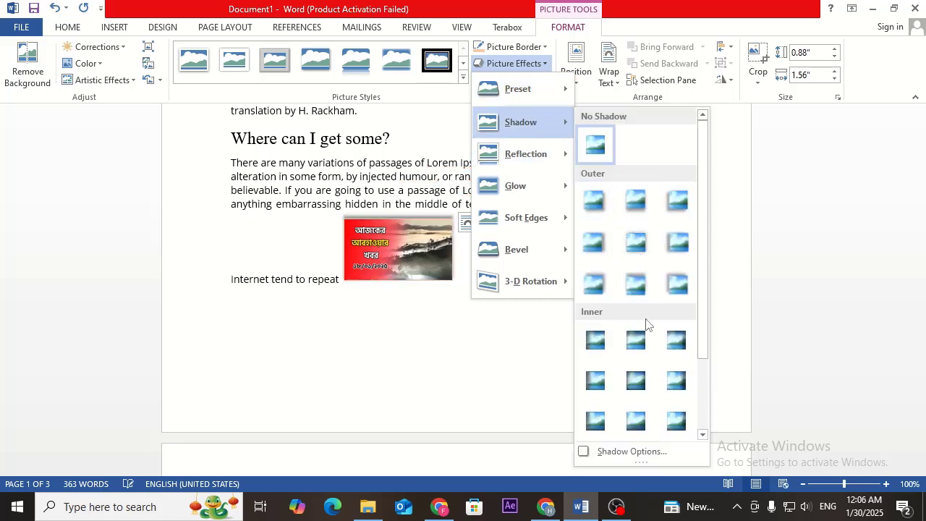
{"action": "mouse_move", "coordinate": [568, 250]}
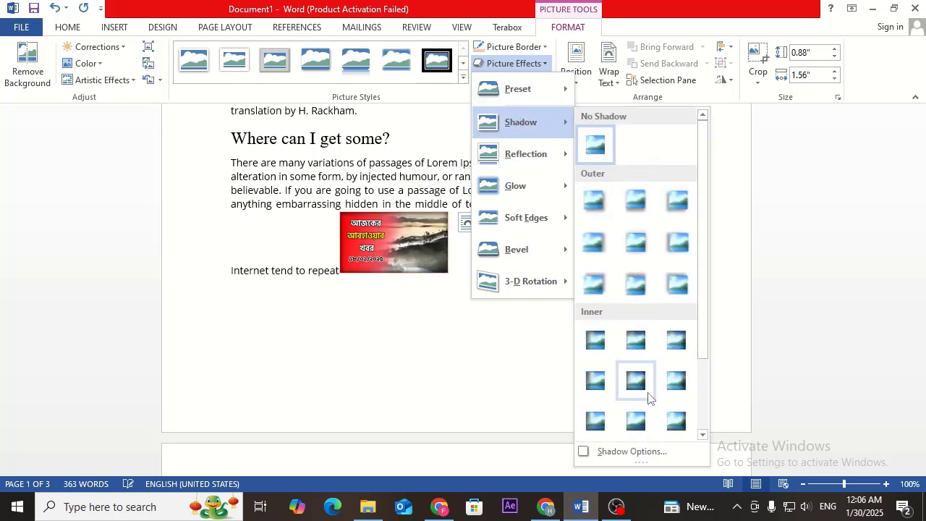
{"action": "left_click", "coordinate": [462, 352]}
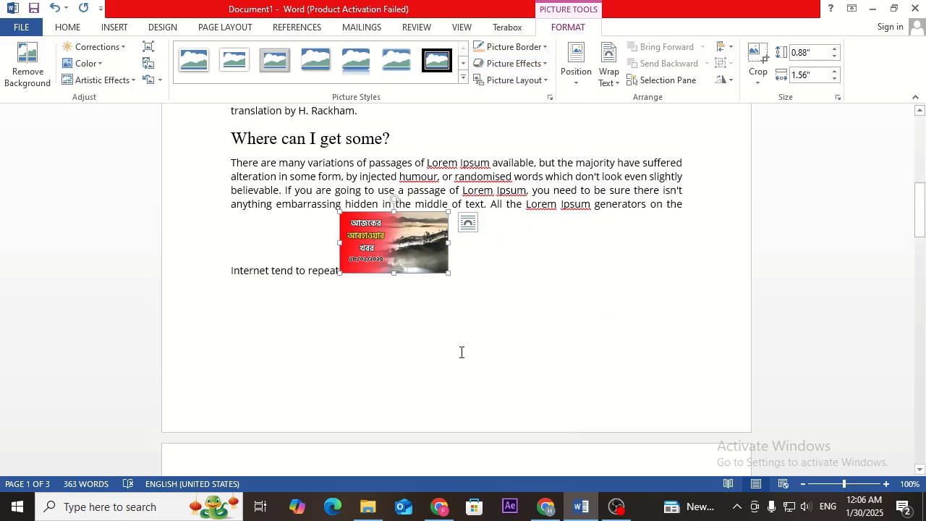
Step: Position the abhawa picture at the page's top left with text wrapping, and switch it to the top right
{"action": "left_click", "coordinate": [576, 65]}
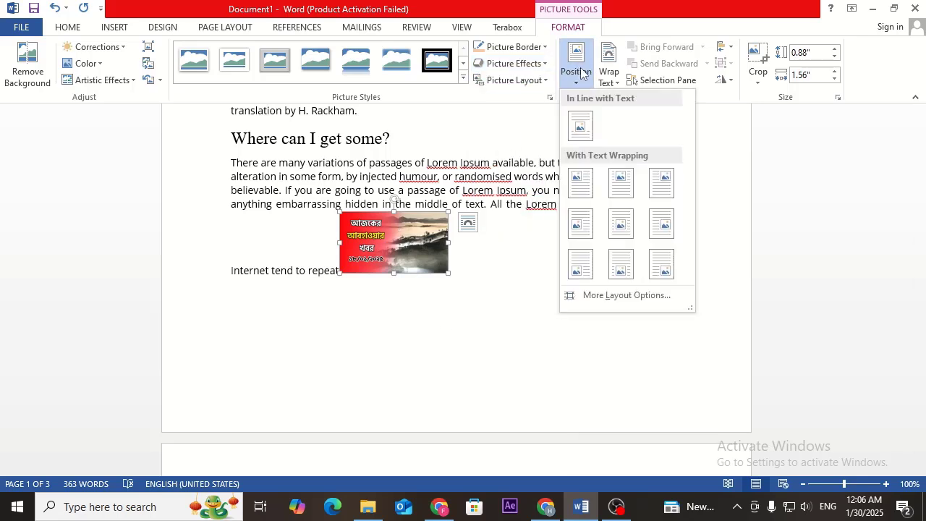
{"action": "left_click", "coordinate": [585, 194]}
{"action": "scroll", "coordinate": [318, 145], "scroll_direction": "up", "scroll_amount": 10}
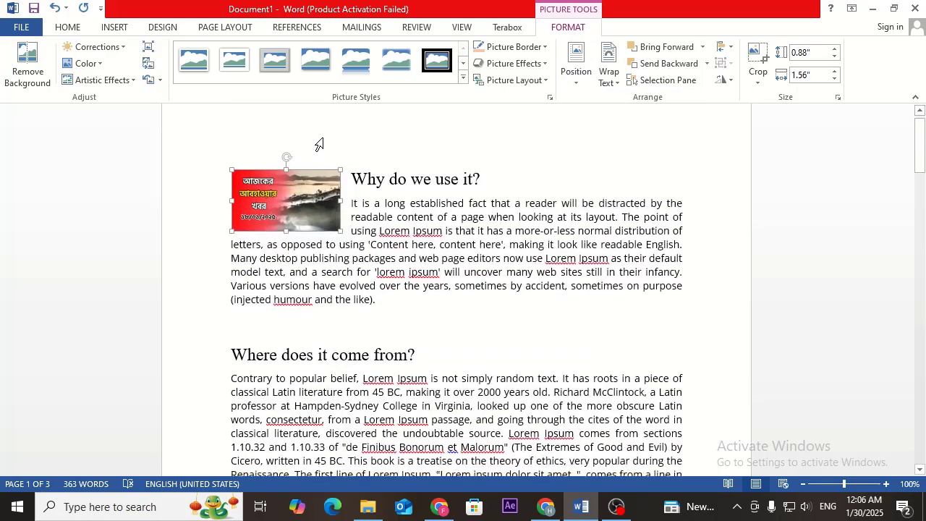
{"action": "scroll", "coordinate": [319, 145], "scroll_direction": "up", "scroll_amount": 1}
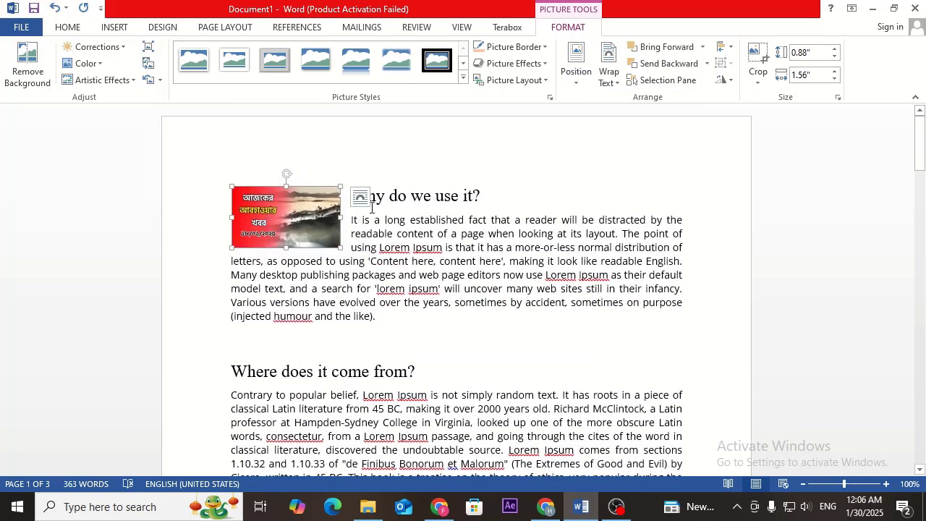
{"action": "left_click", "coordinate": [575, 61]}
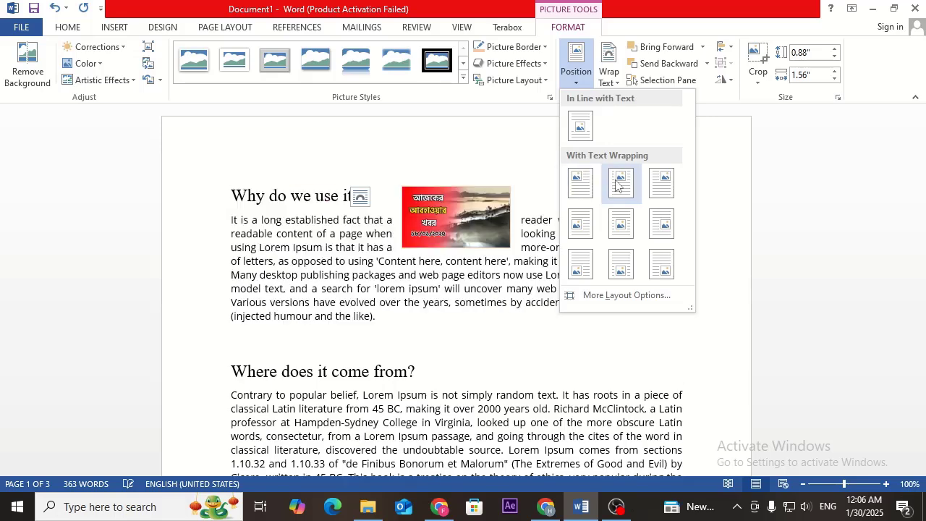
{"action": "left_click", "coordinate": [661, 183]}
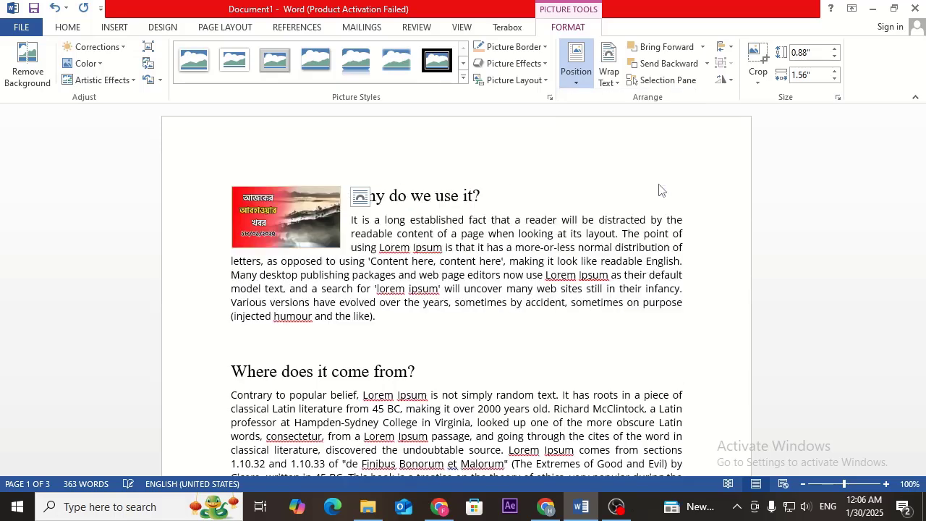
{"action": "left_click", "coordinate": [582, 77]}
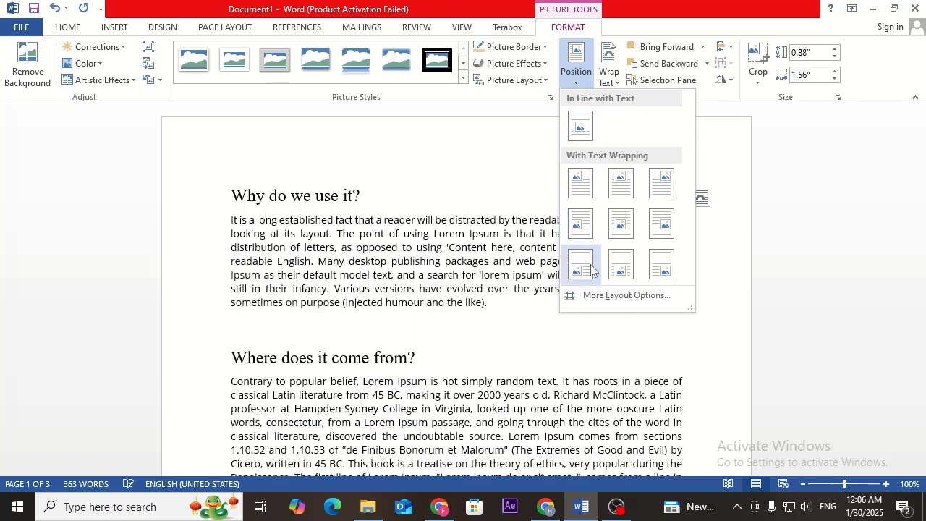
{"action": "left_click", "coordinate": [597, 215]}
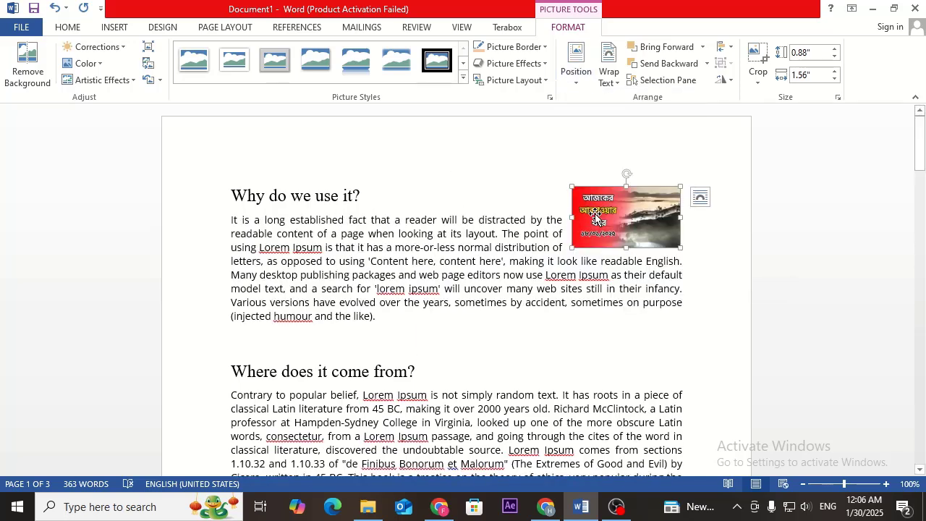
Step: Delete the abhawa picture from the first page
{"action": "key", "text": "Delete"}
{"action": "scroll", "coordinate": [456, 289], "scroll_direction": "down", "scroll_amount": 3}
{"action": "scroll", "coordinate": [456, 289], "scroll_direction": "up", "scroll_amount": 3}
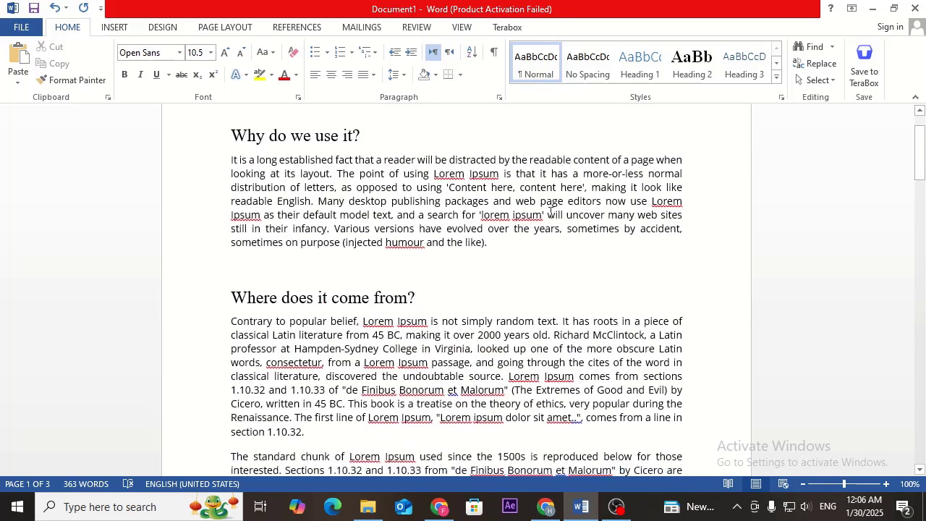
Step: Search Bing for "home" as an online picture and insert the second house photo
{"action": "left_click", "coordinate": [123, 26]}
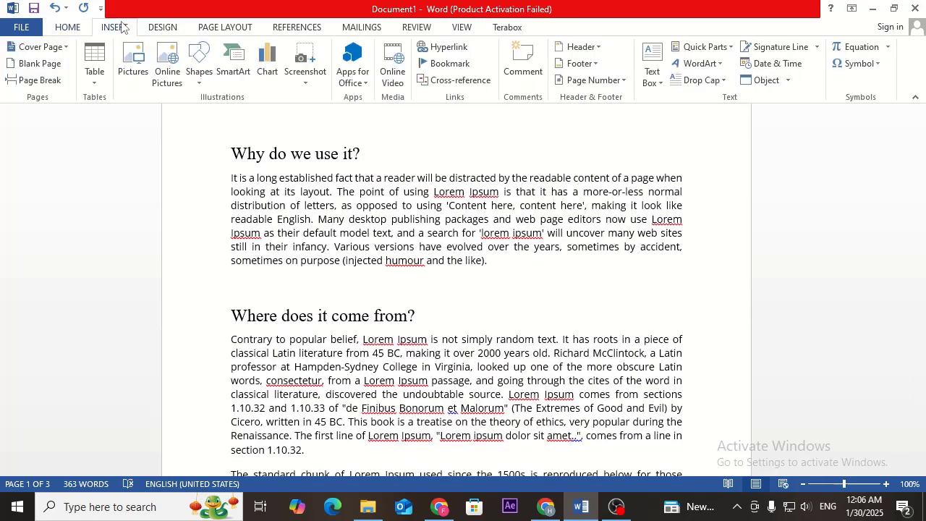
{"action": "left_click", "coordinate": [165, 61]}
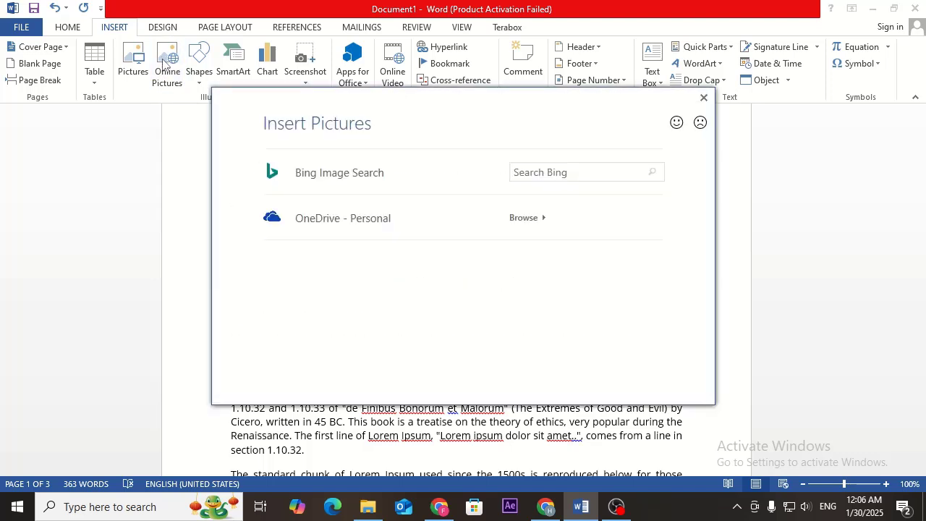
{"action": "left_click", "coordinate": [548, 172]}
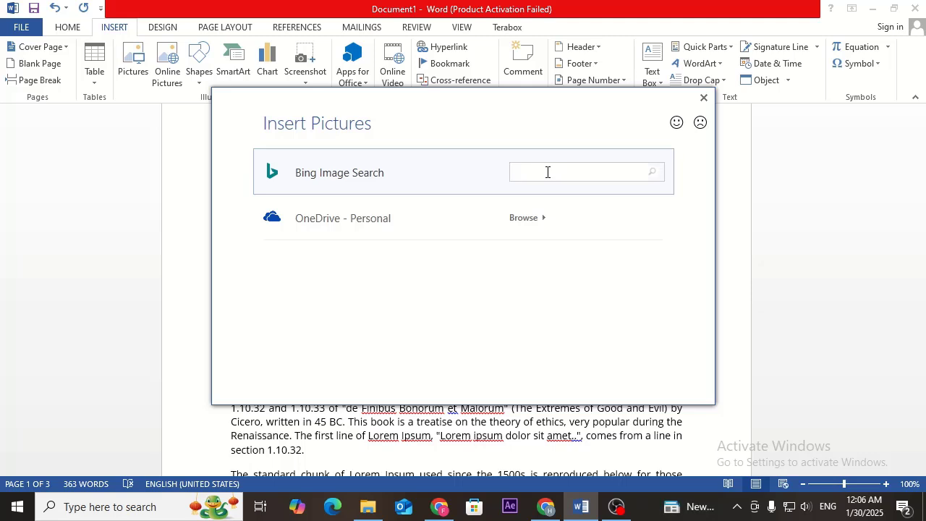
{"action": "type", "text": "home"}
{"action": "key", "text": "Return"}
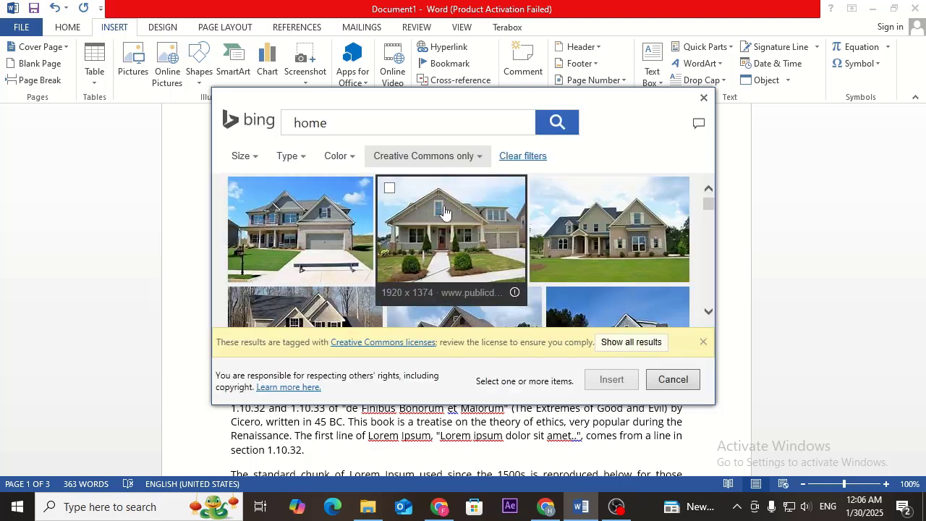
{"action": "left_click", "coordinate": [461, 217]}
{"action": "left_click", "coordinate": [608, 379]}
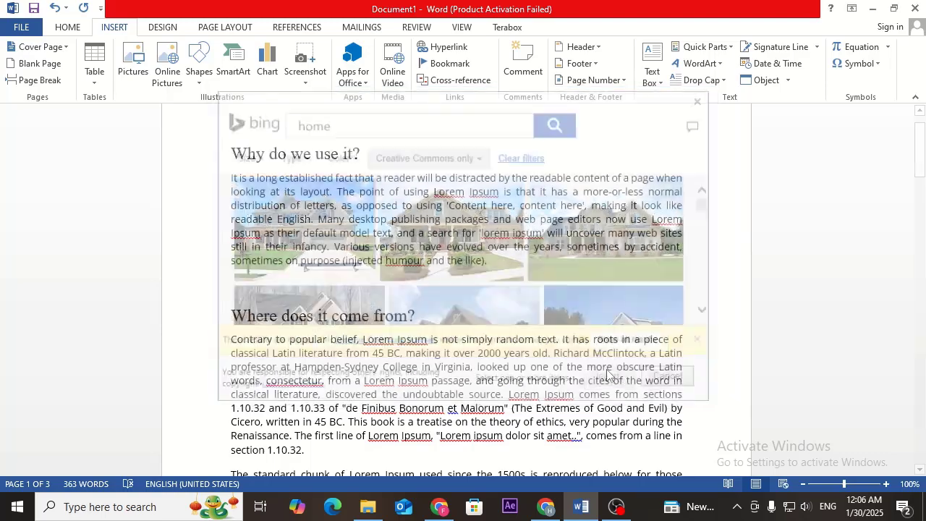
Step: Scale the house photo down to about 1.49" high by 2.08" wide
{"action": "scroll", "coordinate": [543, 311], "scroll_direction": "down", "scroll_amount": 1}
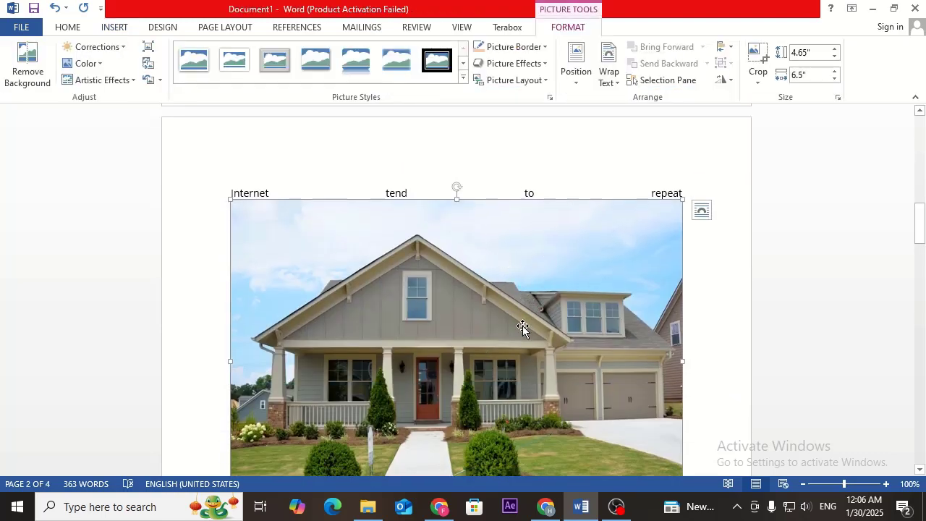
{"action": "scroll", "coordinate": [522, 327], "scroll_direction": "down", "scroll_amount": 4}
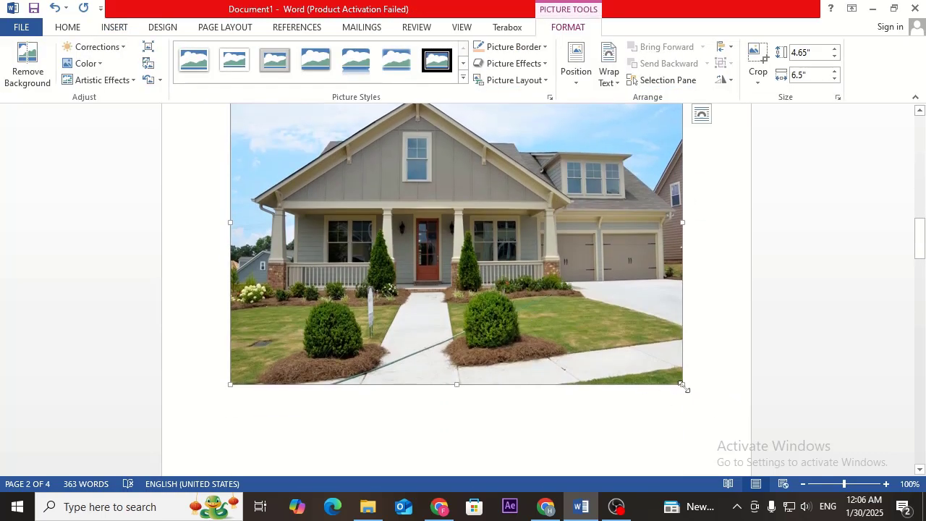
{"action": "left_click_drag", "start_coordinate": [681, 384], "coordinate": [312, 165]}
{"action": "scroll", "coordinate": [535, 267], "scroll_direction": "up", "scroll_amount": 1}
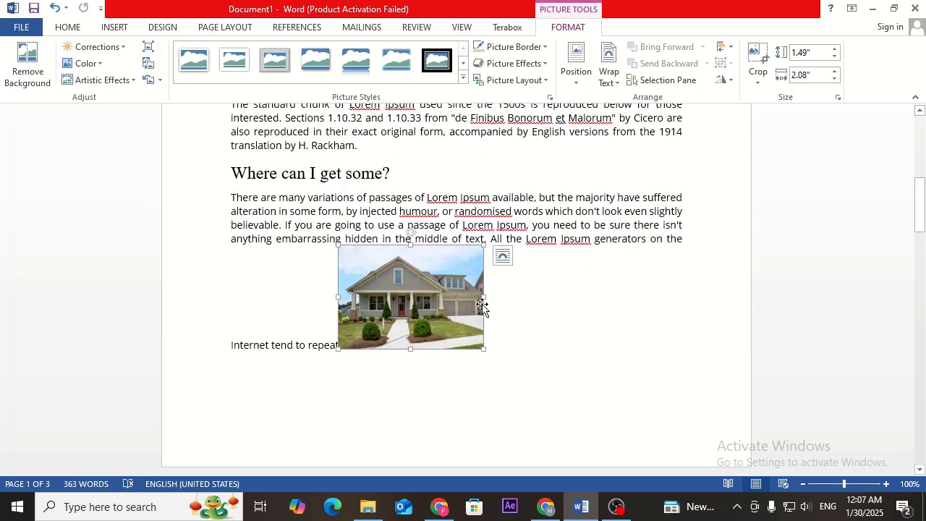
Step: Position the house photo at the page's top left with text wrapping, beside "Why do we use it?", and deselect it
{"action": "left_click", "coordinate": [577, 83]}
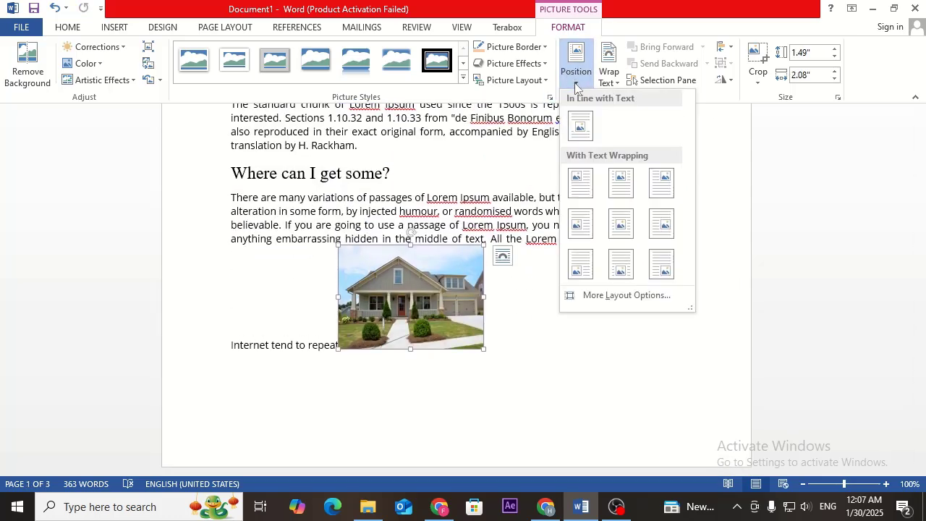
{"action": "left_click", "coordinate": [573, 185]}
{"action": "scroll", "coordinate": [573, 185], "scroll_direction": "up", "scroll_amount": 9}
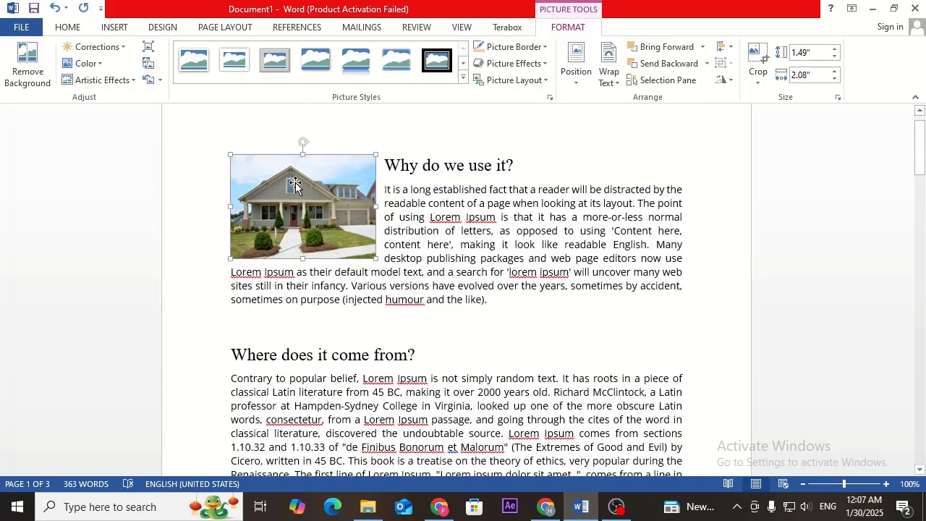
{"action": "left_click", "coordinate": [210, 206]}
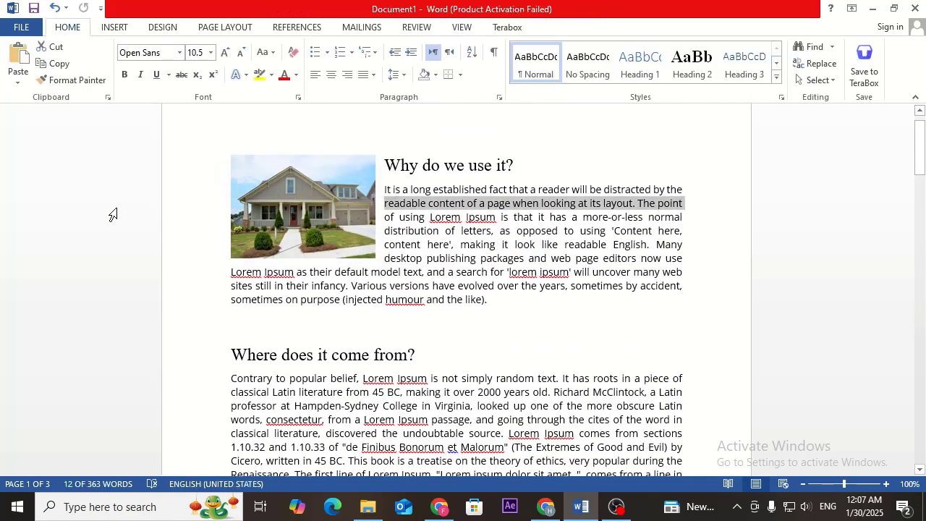
Step: Select the first text line under "Why do we use it?" and clear the selection
{"action": "left_click", "coordinate": [417, 230]}
{"action": "left_click", "coordinate": [396, 219]}
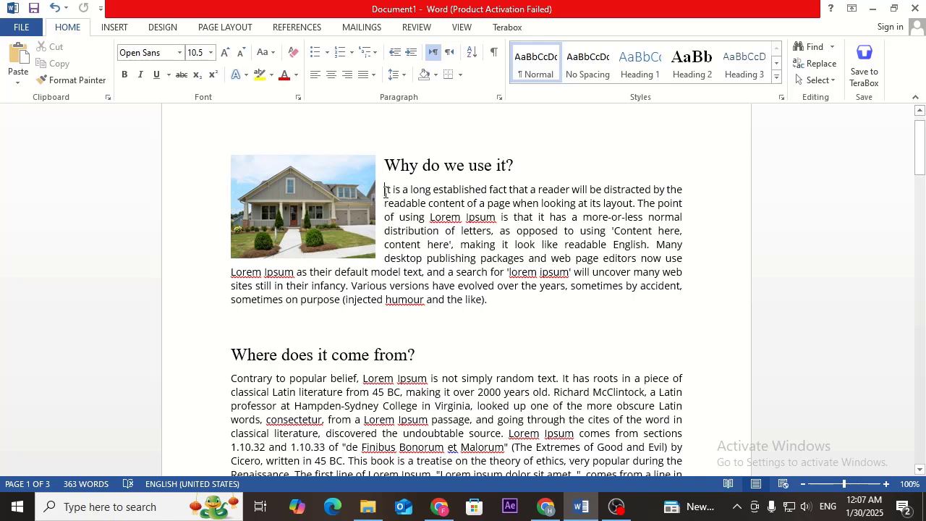
{"action": "left_click_drag", "start_coordinate": [385, 191], "coordinate": [684, 190]}
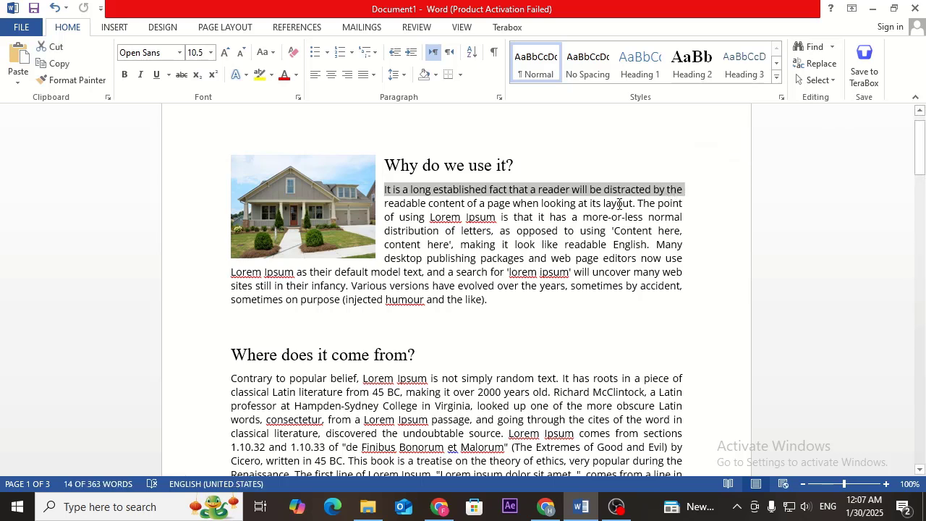
{"action": "left_click", "coordinate": [737, 233]}
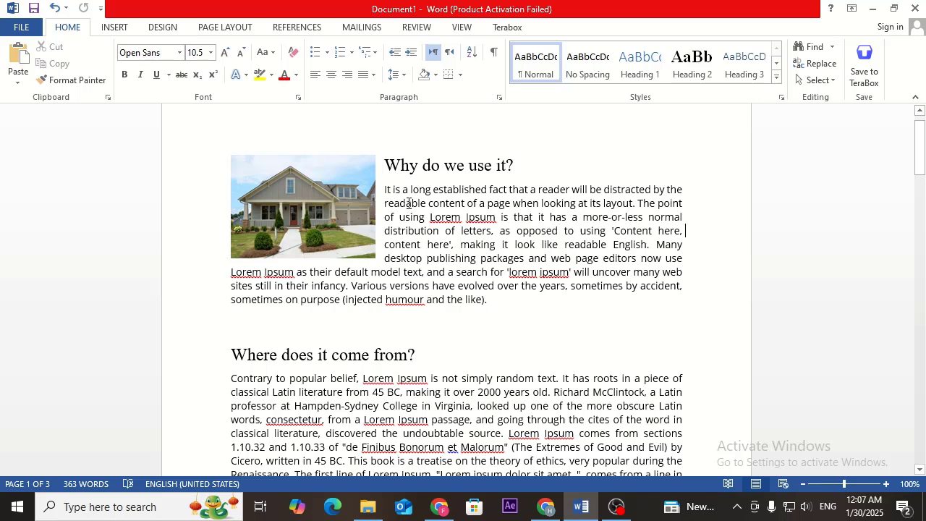
Step: Select single whole lines of the "Why do we use it?" paragraph one after another, down to its last line
{"action": "left_click", "coordinate": [190, 193]}
{"action": "left_click", "coordinate": [180, 218]}
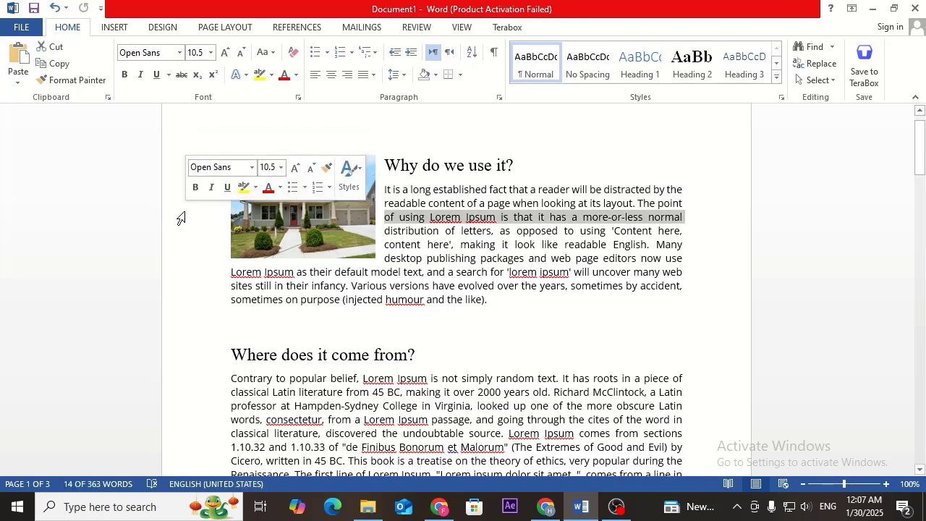
{"action": "left_click", "coordinate": [181, 244]}
{"action": "left_click", "coordinate": [177, 300]}
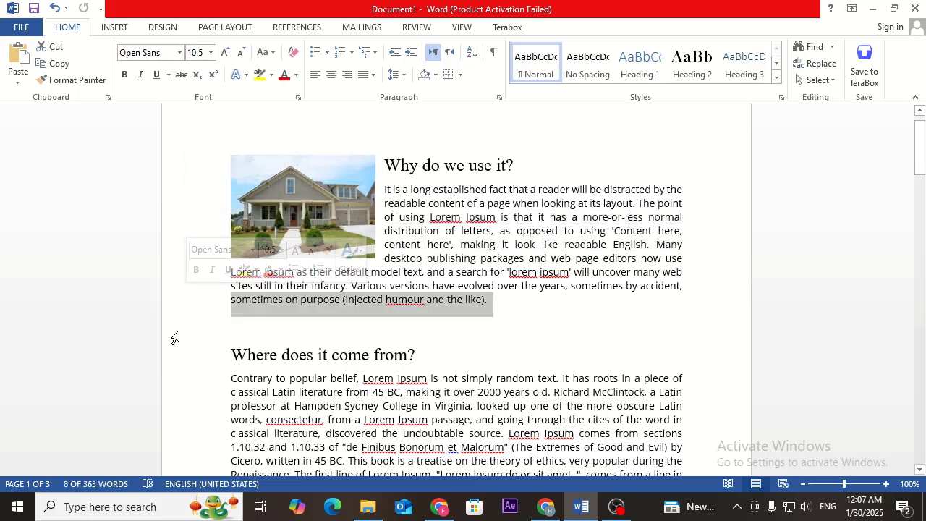
{"action": "left_click", "coordinate": [172, 337]}
Step: Select the heading "Why do we use it?" with its whole paragraph twice, and finish with only the paragraph's second line selected
{"action": "left_click_drag", "start_coordinate": [172, 168], "coordinate": [192, 311]}
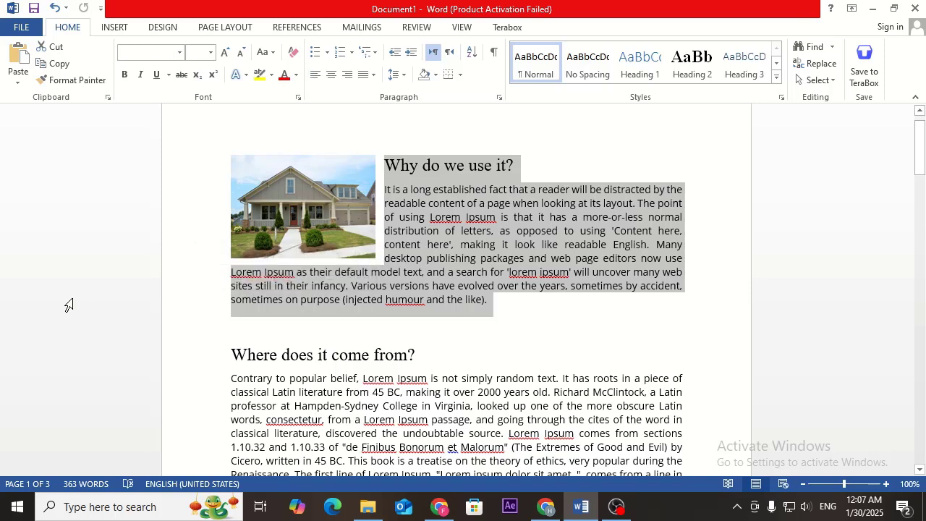
{"action": "left_click", "coordinate": [407, 201]}
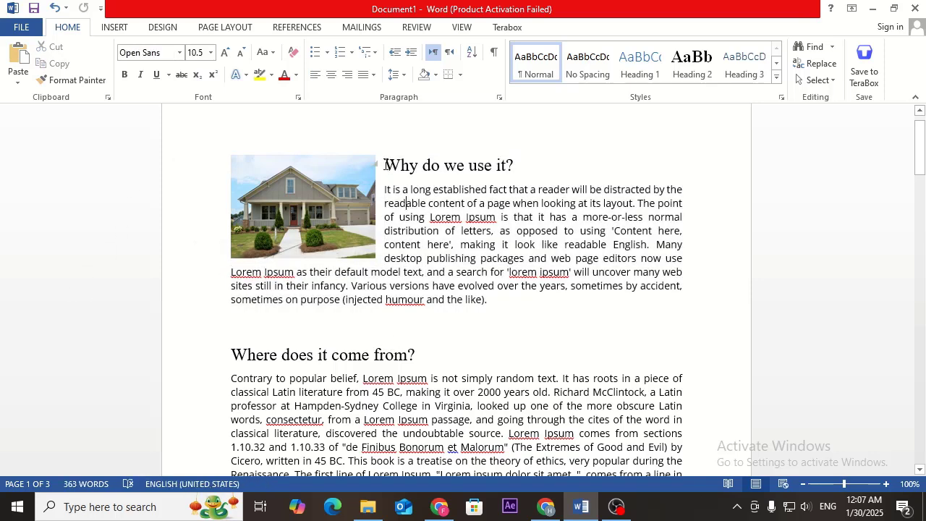
{"action": "left_click_drag", "start_coordinate": [386, 164], "coordinate": [528, 307]}
{"action": "left_click", "coordinate": [160, 206]}
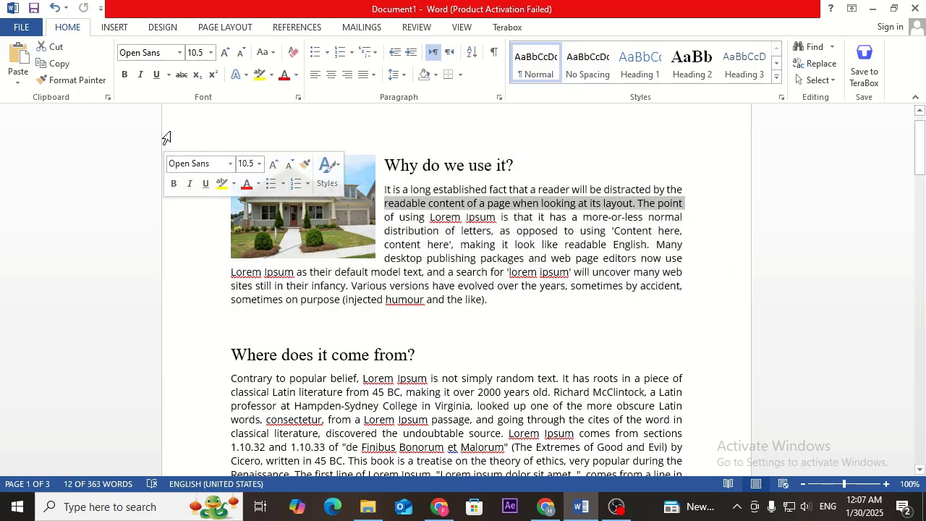
Step: Select the heading "Where does it come from?" and the second line of its paragraph one after the other, and clear the selection
{"action": "left_click", "coordinate": [174, 165]}
{"action": "left_click_drag", "start_coordinate": [173, 165], "coordinate": [176, 331]}
{"action": "left_click", "coordinate": [163, 352]}
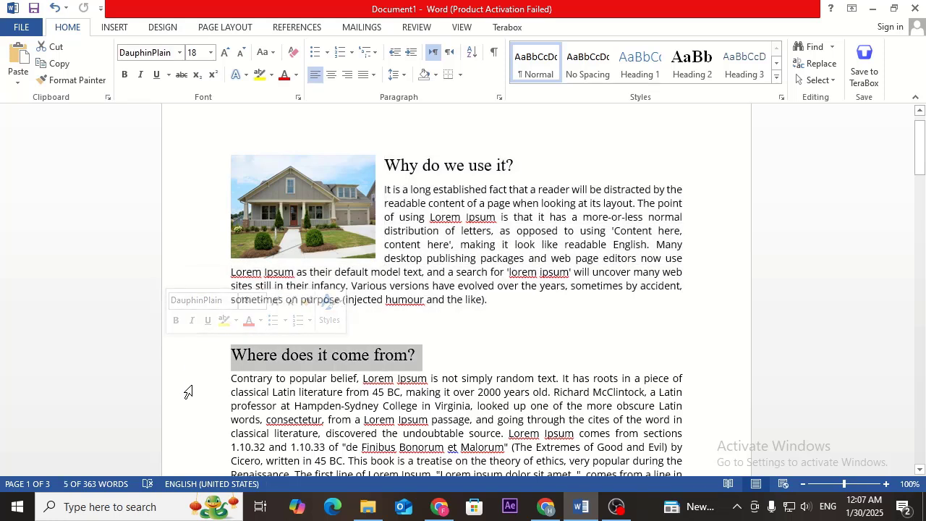
{"action": "left_click", "coordinate": [186, 397]}
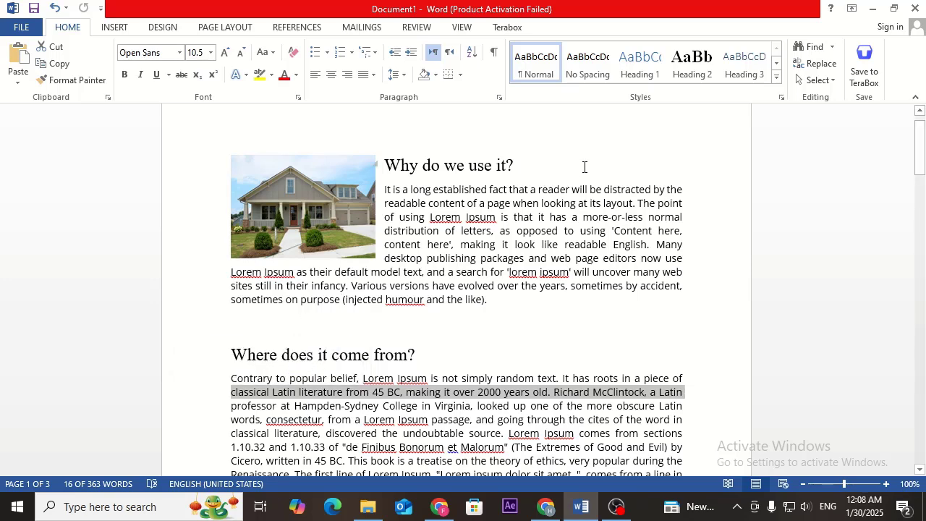
{"action": "left_click", "coordinate": [710, 172]}
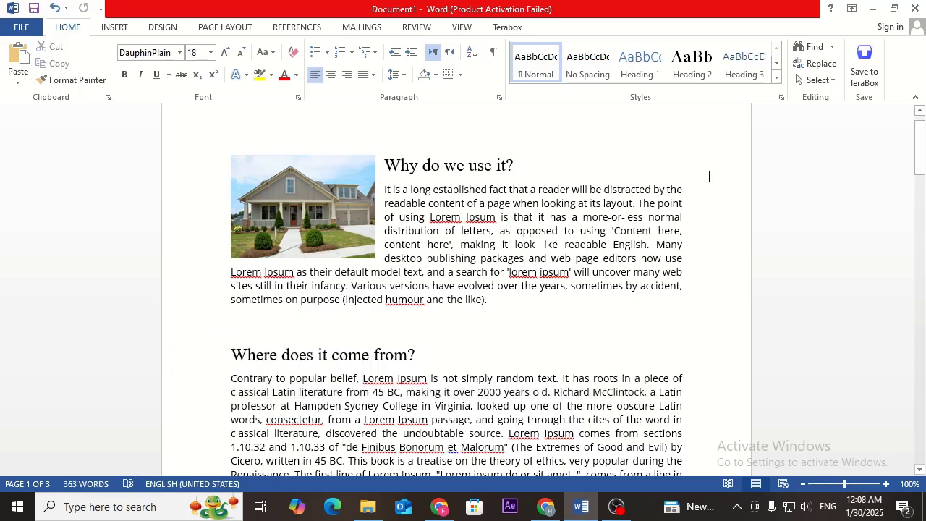
Step: Select the text from "It is a long" through "of using Lorem" under "Why do we use it?" and clear the selection
{"action": "left_click", "coordinate": [485, 203]}
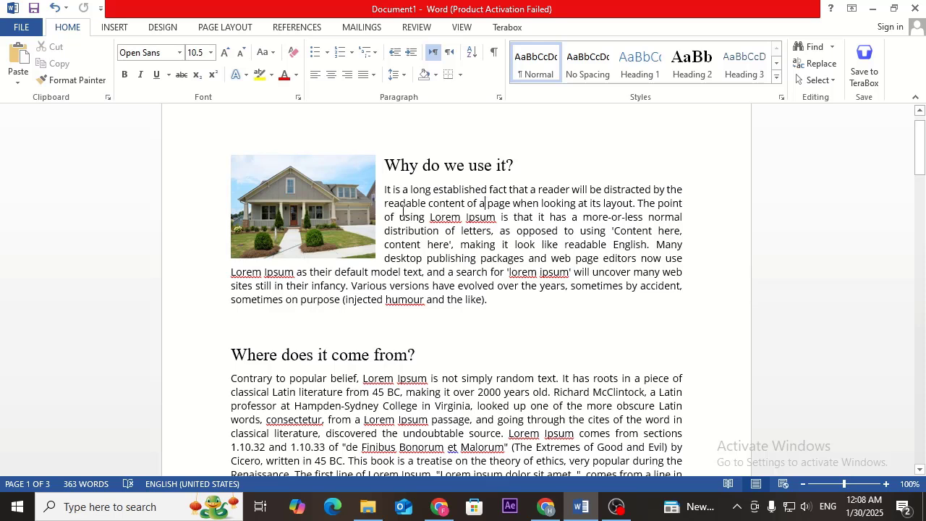
{"action": "left_click_drag", "start_coordinate": [383, 189], "coordinate": [448, 219]}
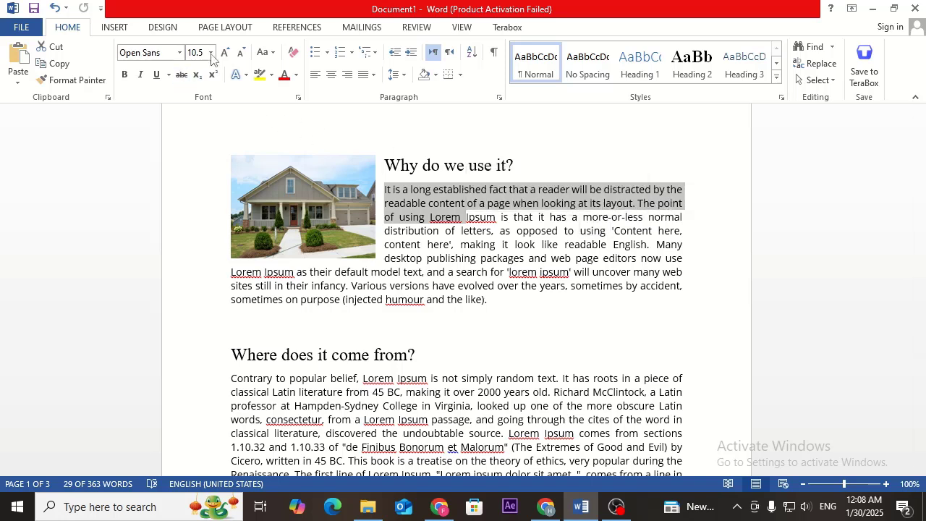
{"action": "left_click", "coordinate": [465, 219]}
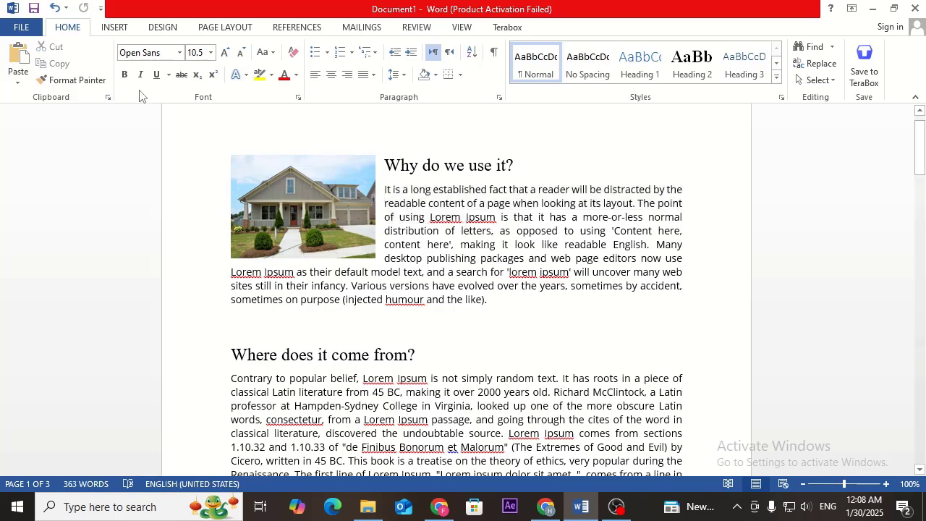
Step: Check the "Show Mini Toolbar on selection" setting in Word's General options and close the options
{"action": "left_click", "coordinate": [20, 29]}
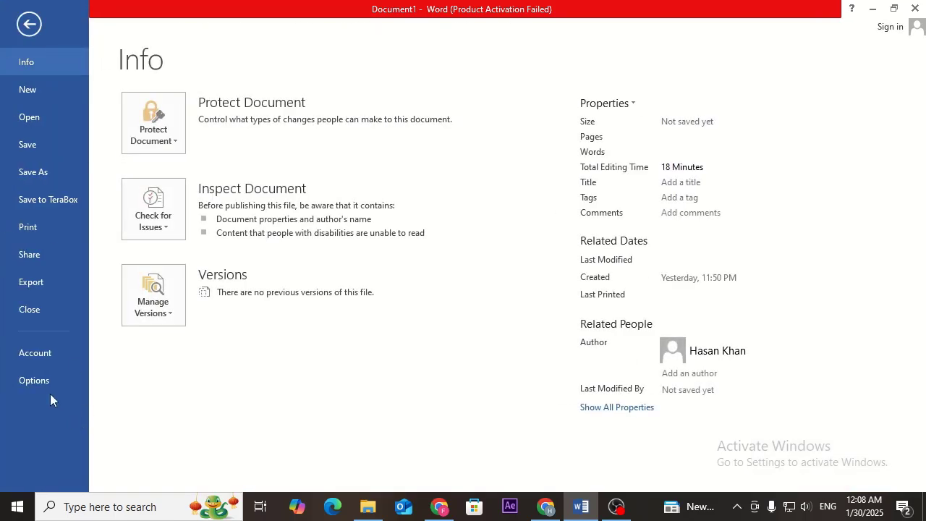
{"action": "left_click", "coordinate": [44, 380]}
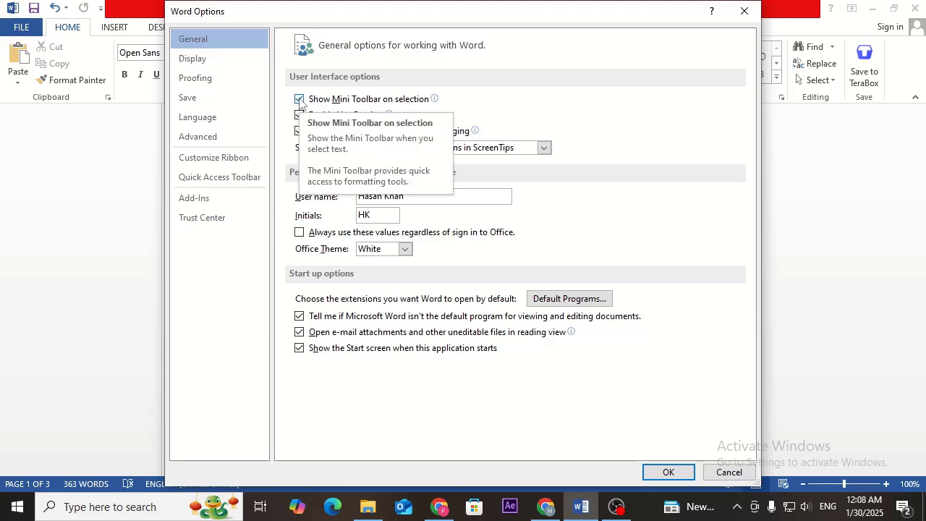
{"action": "left_click", "coordinate": [662, 473]}
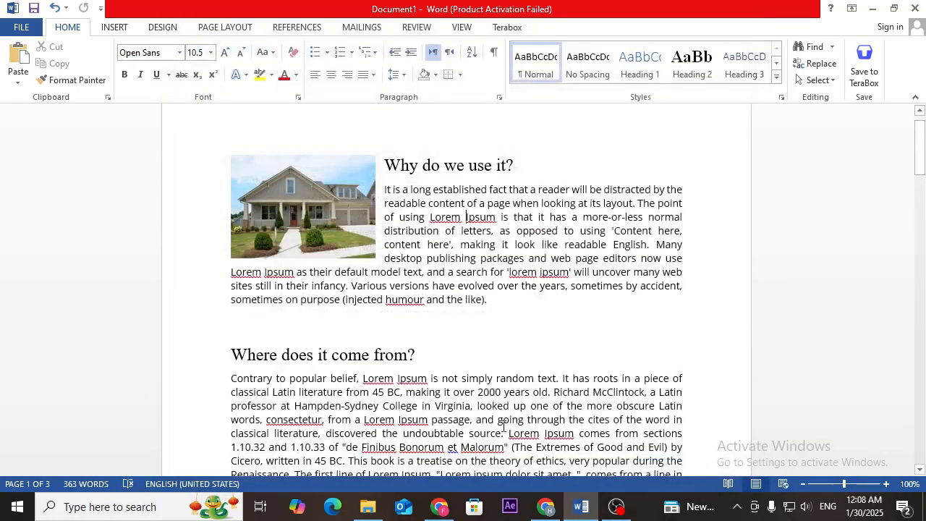
Step: Select the house photo and look through the gallery of ready-made shapes down to the callouts
{"action": "left_click", "coordinate": [340, 206]}
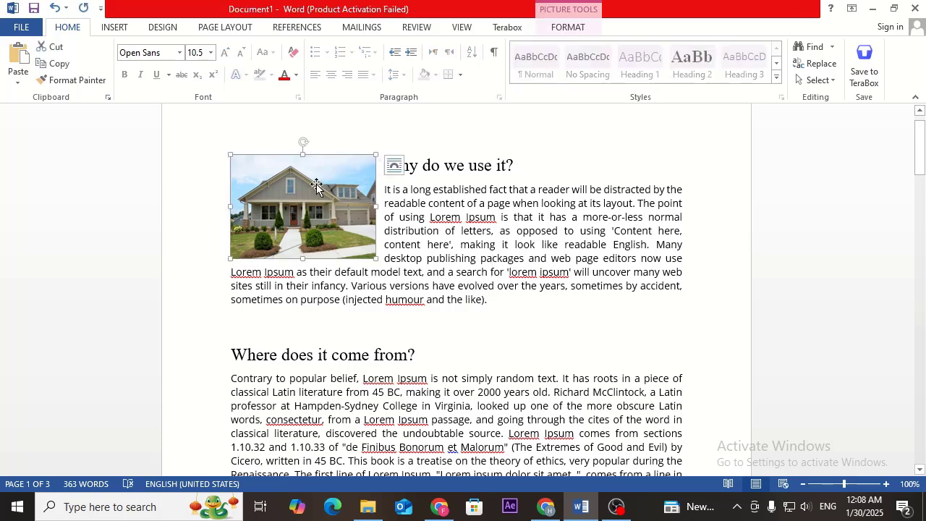
{"action": "left_click", "coordinate": [120, 27]}
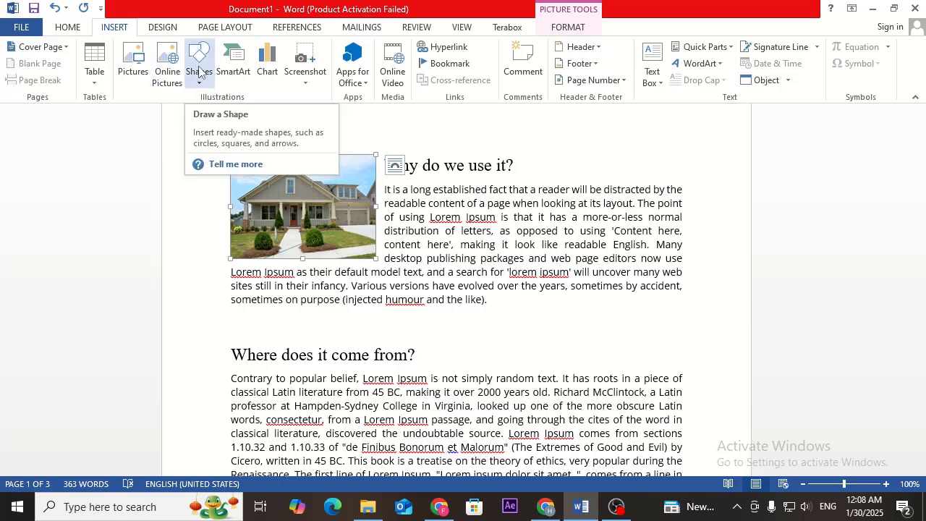
{"action": "left_click", "coordinate": [201, 81]}
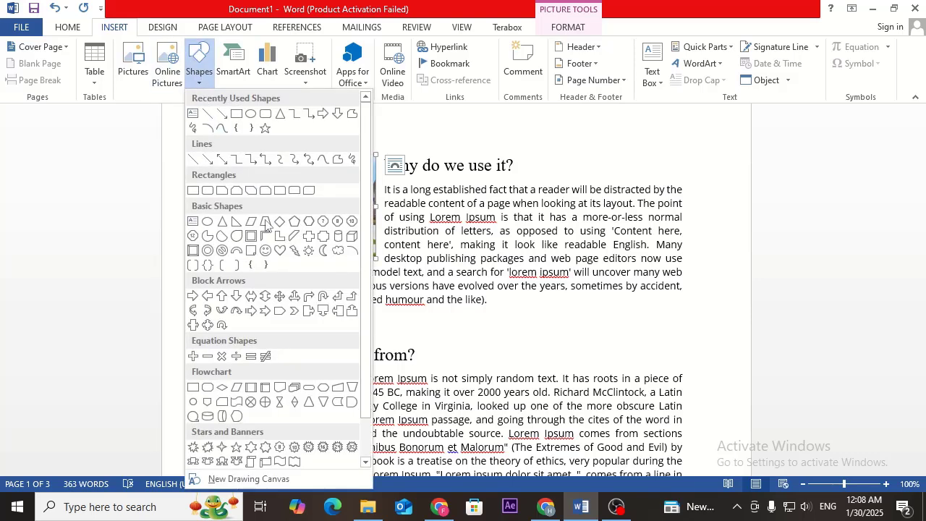
{"action": "scroll", "coordinate": [278, 250], "scroll_direction": "down", "scroll_amount": 1}
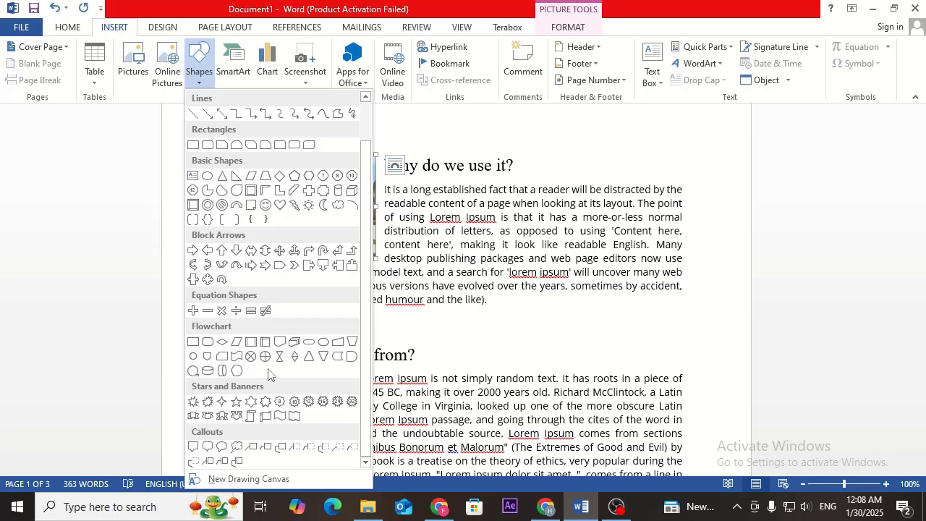
{"action": "left_click", "coordinate": [469, 339]}
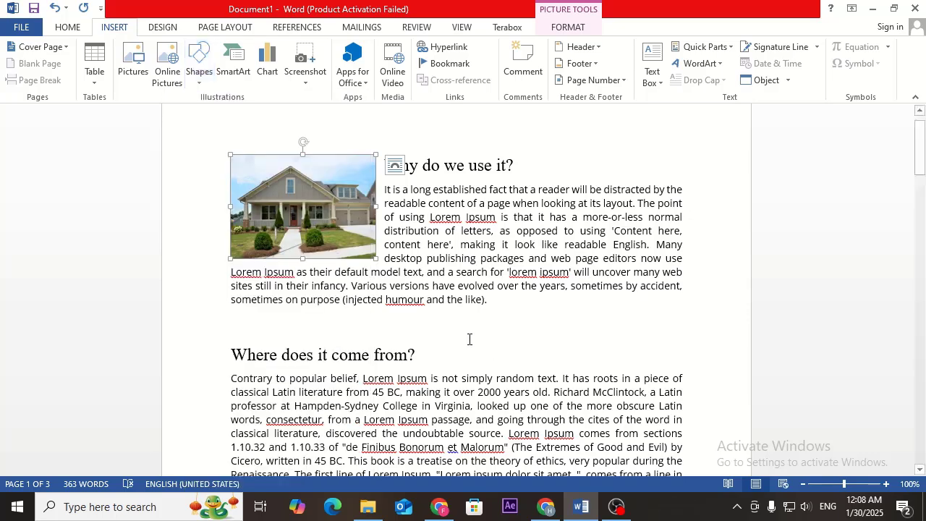
Step: Draw a wave-shaped flowchart symbol about 4" wide and 2.85" high on the blank second page
{"action": "scroll", "coordinate": [469, 339], "scroll_direction": "down", "scroll_amount": 10}
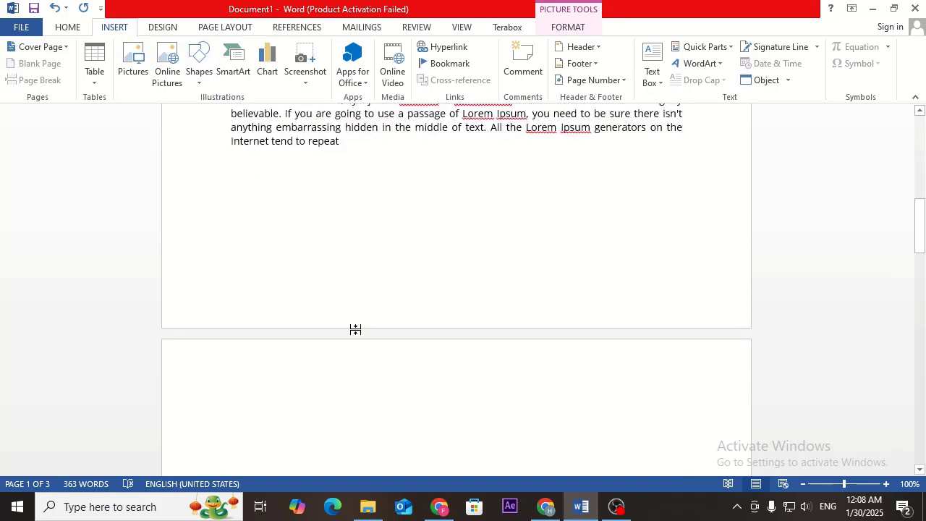
{"action": "left_click", "coordinate": [338, 377]}
{"action": "scroll", "coordinate": [334, 362], "scroll_direction": "down", "scroll_amount": 5}
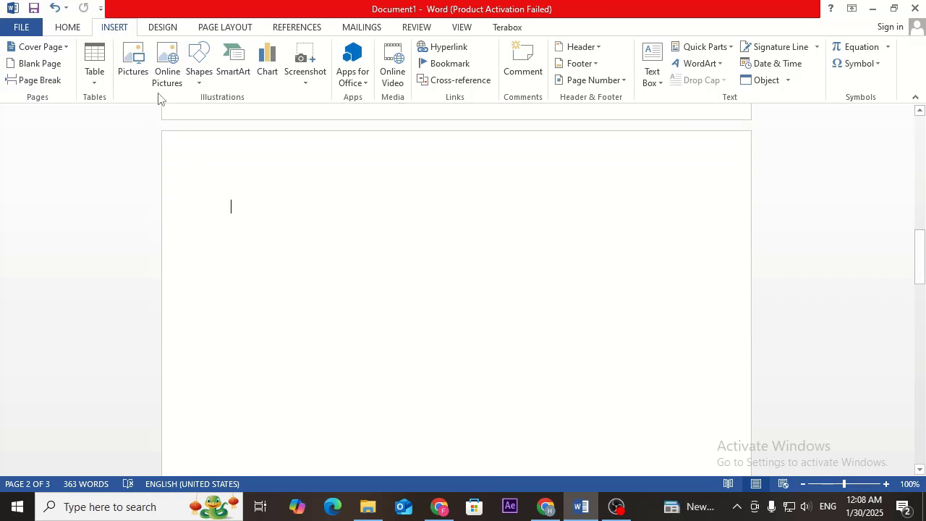
{"action": "left_click", "coordinate": [197, 65]}
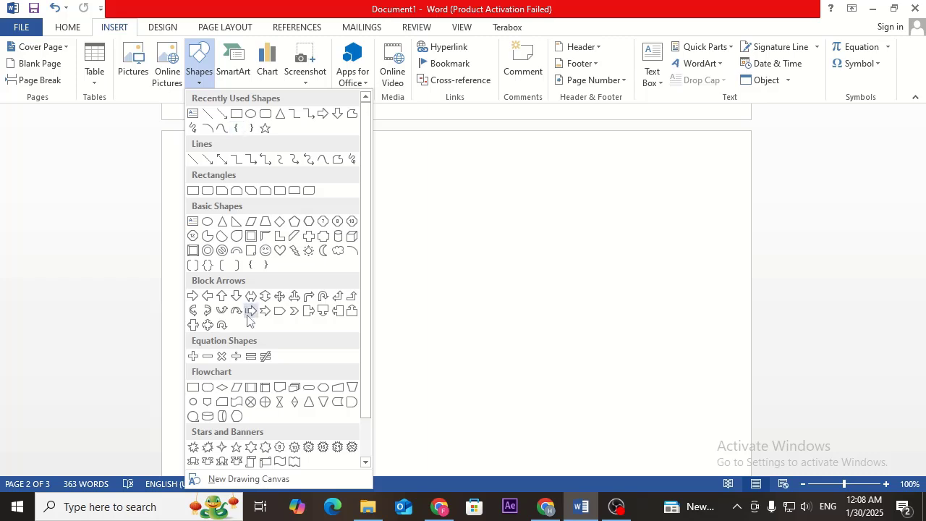
{"action": "left_click", "coordinate": [239, 401]}
{"action": "mouse_move", "coordinate": [357, 194]}
{"action": "left_mouse_down"}
{"action": "mouse_move", "coordinate": [634, 374]}
{"action": "mouse_move", "coordinate": [624, 392]}
{"action": "mouse_move", "coordinate": [635, 391]}
{"action": "left_mouse_up"}
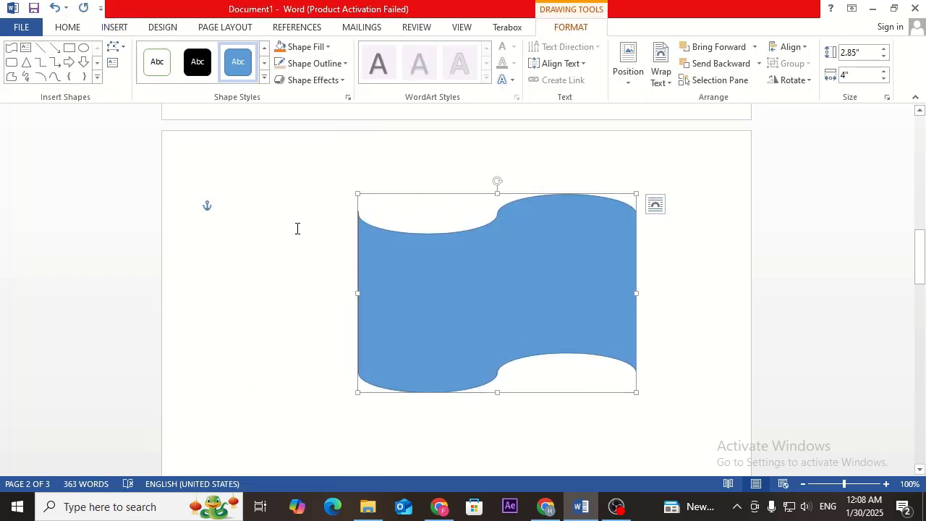
Step: Draw a circle about 1" wide and 1.03" high and place it in the middle of the wave shape
{"action": "left_click", "coordinate": [84, 47]}
{"action": "left_click_drag", "start_coordinate": [478, 270], "coordinate": [518, 308]}
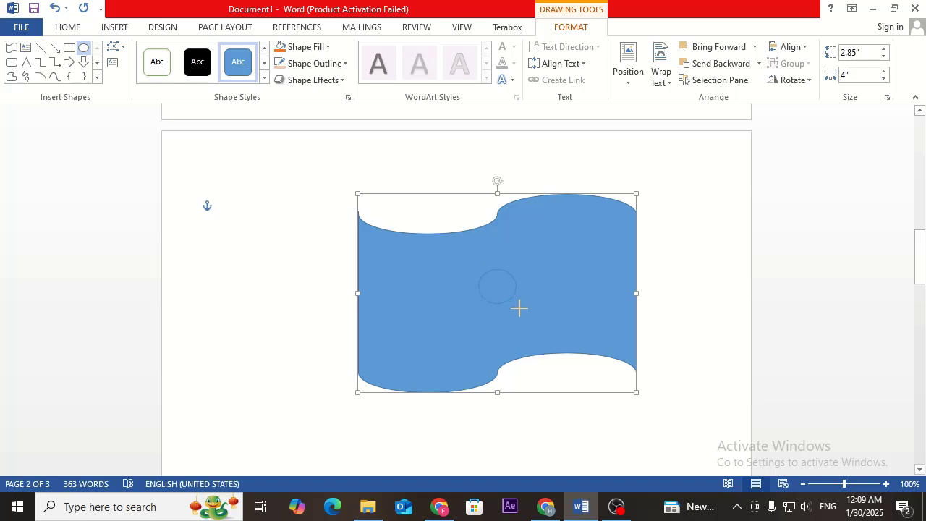
{"action": "left_click_drag", "start_coordinate": [547, 340], "coordinate": [548, 341]}
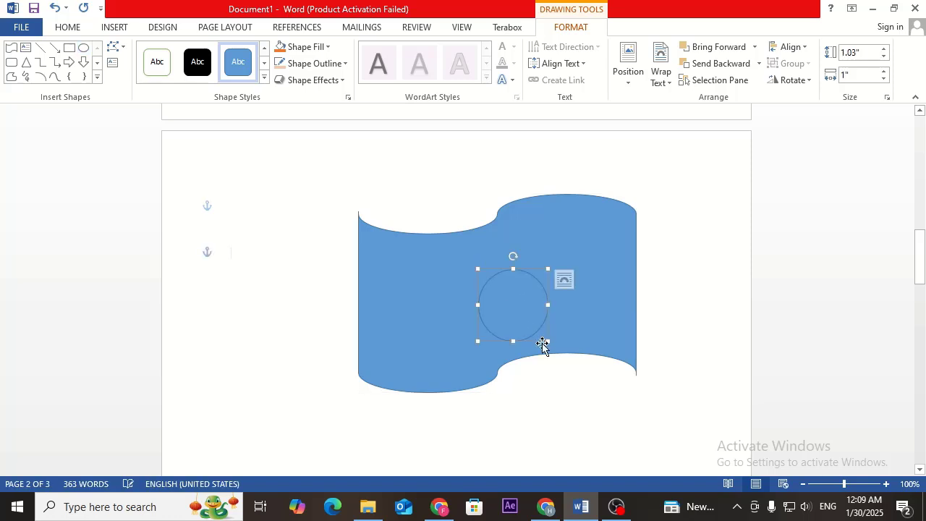
{"action": "left_click_drag", "start_coordinate": [510, 301], "coordinate": [500, 287]}
{"action": "left_click", "coordinate": [329, 289]}
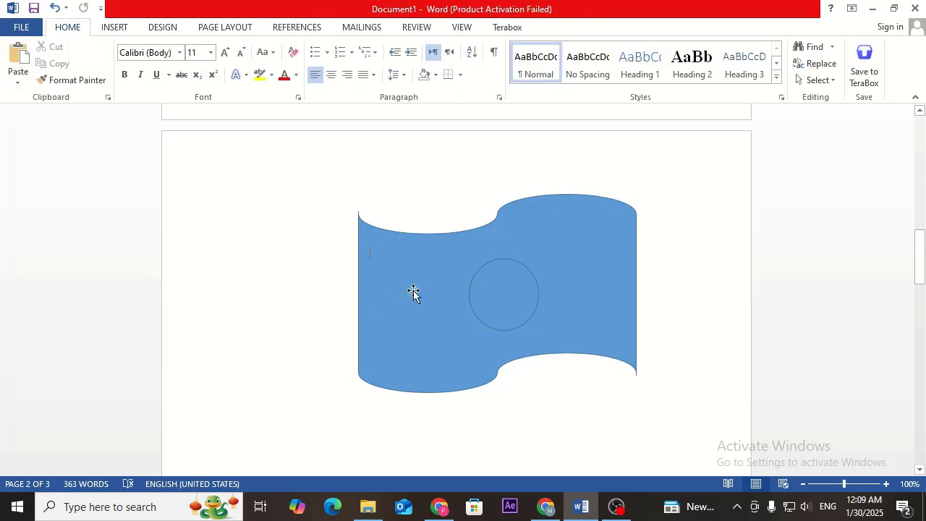
Step: Look through the preset shape styles for the wave shape without applying one
{"action": "left_click", "coordinate": [364, 289]}
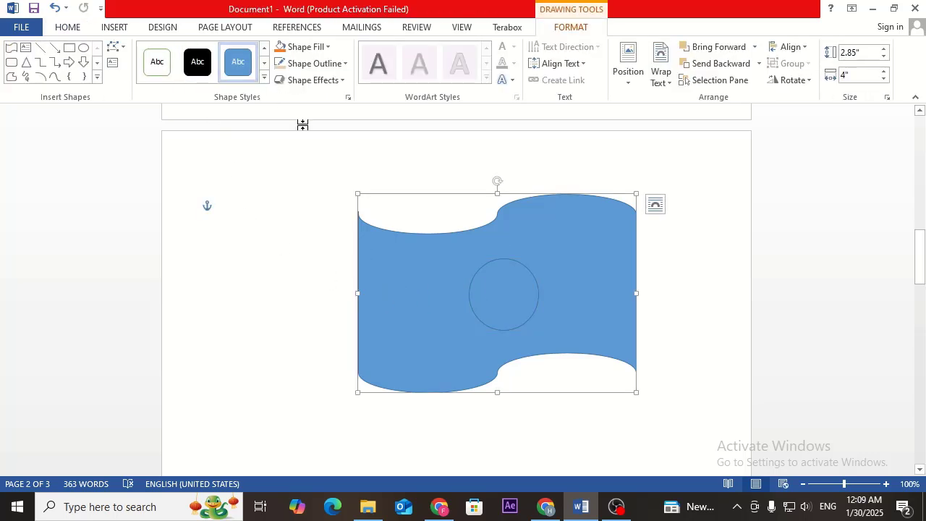
{"action": "left_click", "coordinate": [263, 78]}
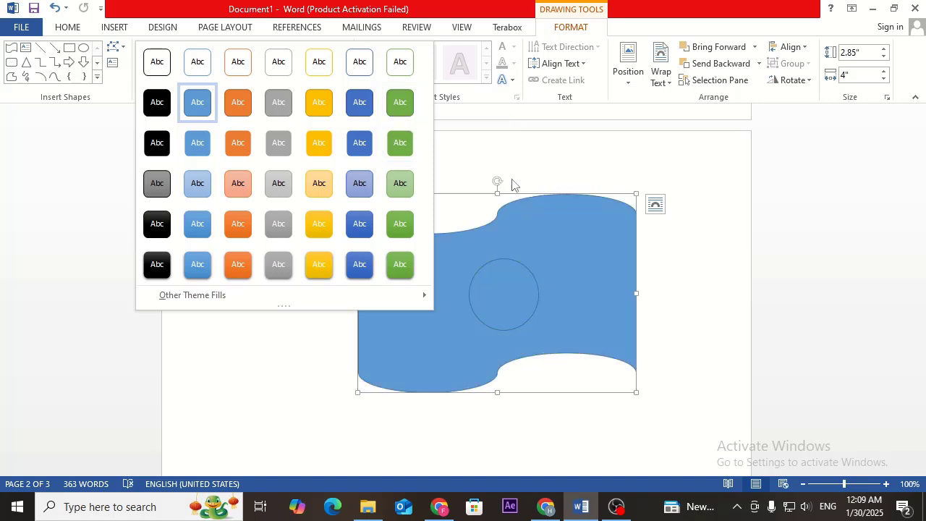
{"action": "left_click", "coordinate": [496, 148]}
{"action": "left_click", "coordinate": [262, 265]}
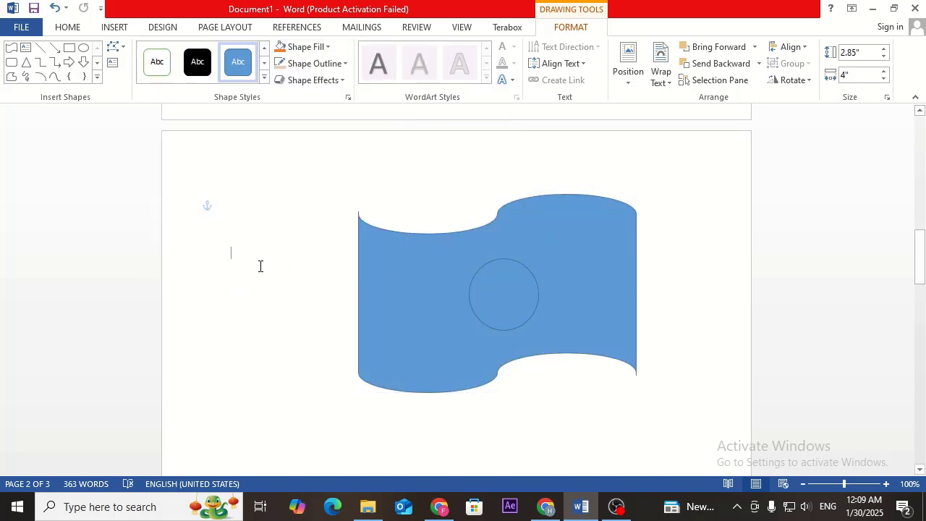
Step: Fill the wave shape with the standard green color
{"action": "left_click", "coordinate": [385, 267]}
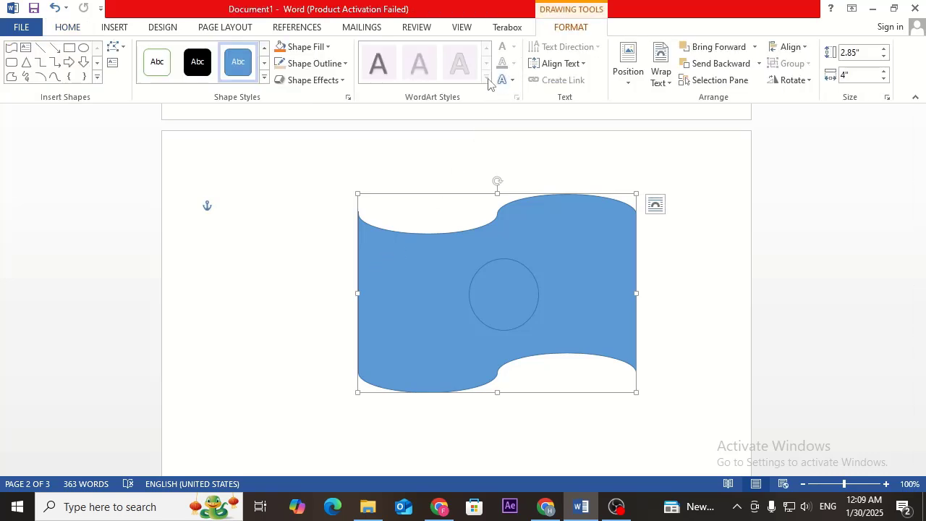
{"action": "left_click", "coordinate": [316, 48]}
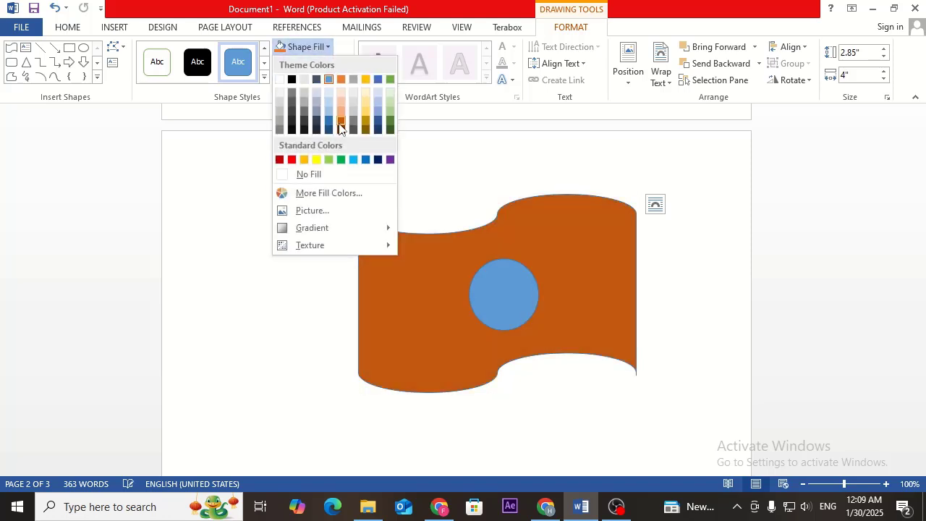
{"action": "left_click", "coordinate": [341, 159]}
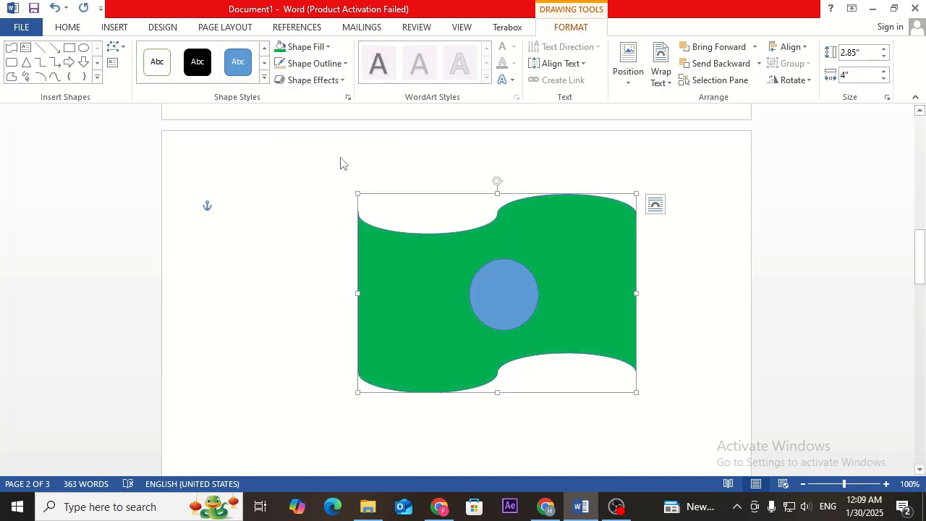
{"action": "left_click", "coordinate": [283, 205]}
Step: Fill the circle in the middle of the wave shape with the standard red color
{"action": "left_click", "coordinate": [507, 295]}
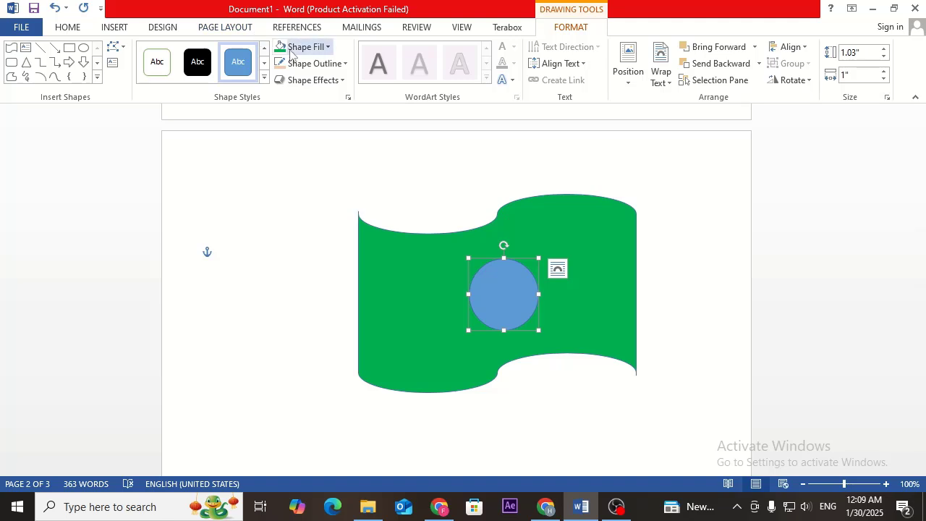
{"action": "left_click", "coordinate": [183, 283]}
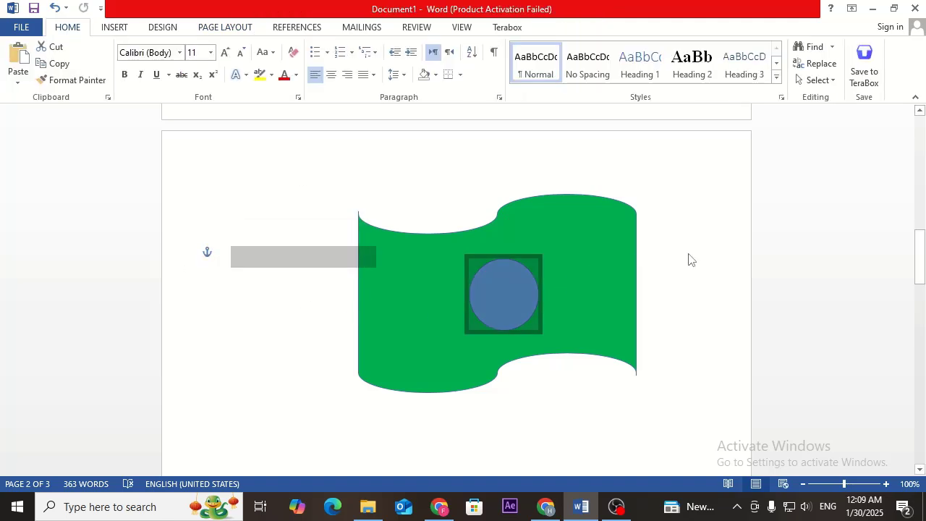
{"action": "left_click", "coordinate": [693, 269]}
{"action": "left_click", "coordinate": [488, 293]}
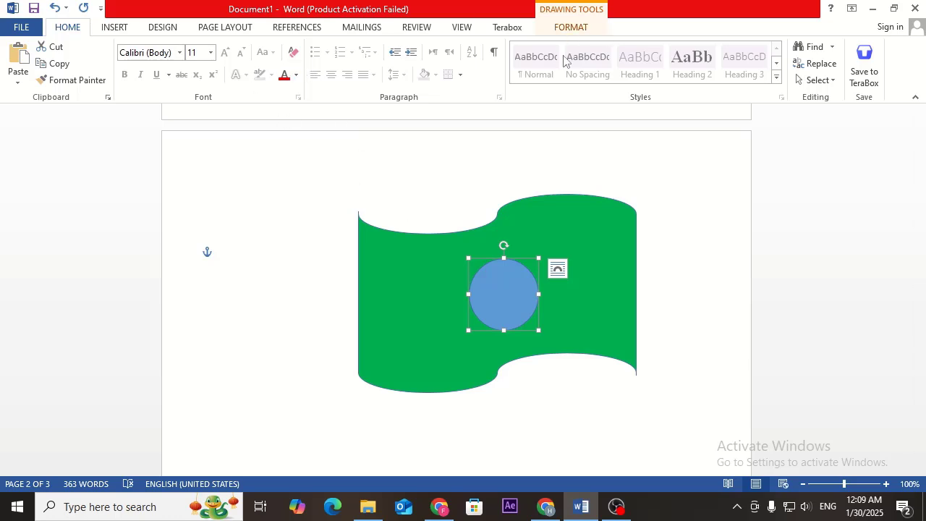
{"action": "left_click", "coordinate": [571, 27]}
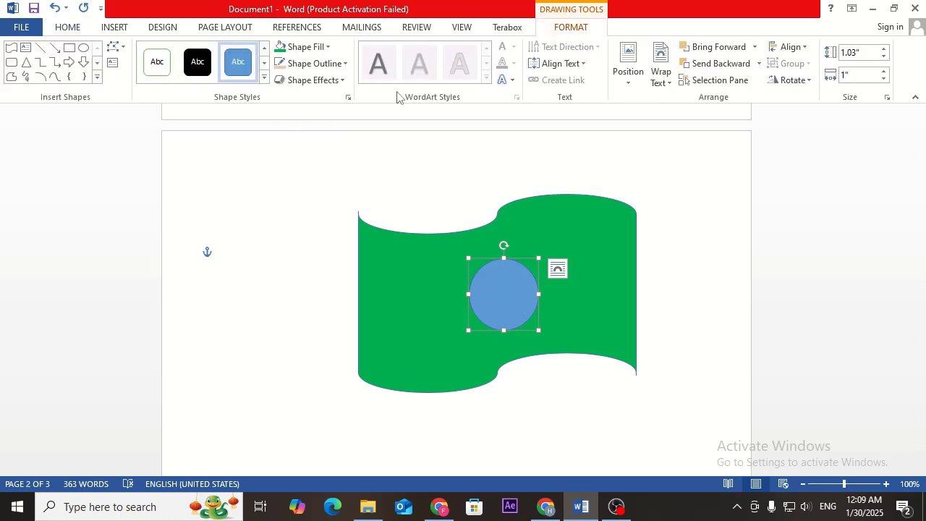
{"action": "left_click", "coordinate": [327, 47]}
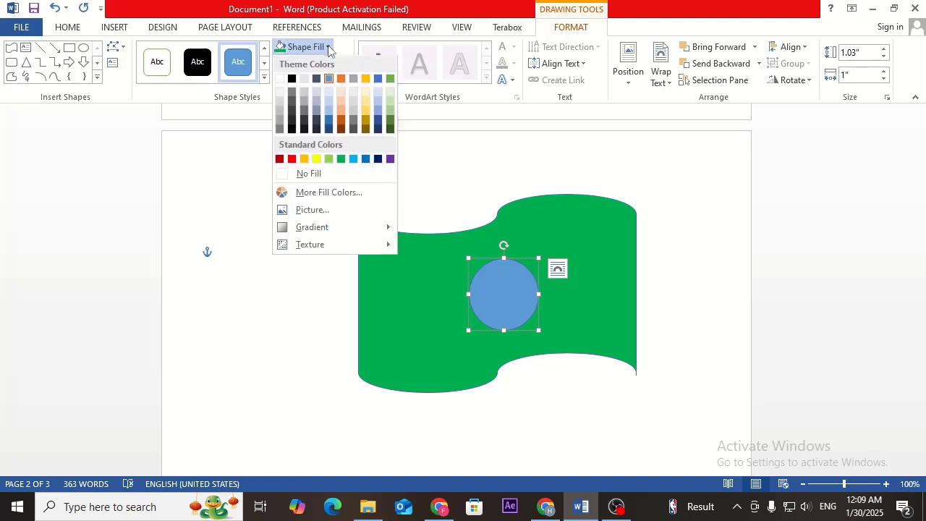
{"action": "left_click", "coordinate": [291, 159]}
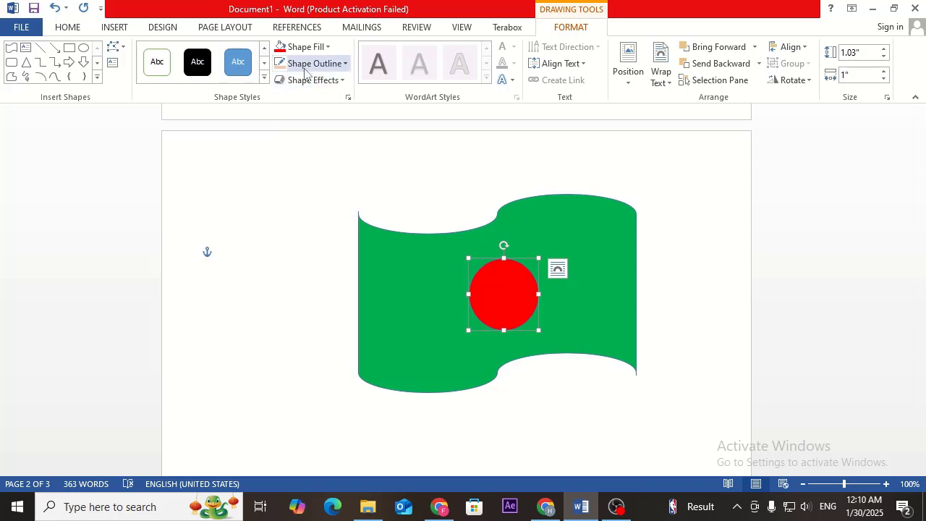
Step: Remove the circle's outline and select the green wave shape
{"action": "left_click", "coordinate": [343, 63]}
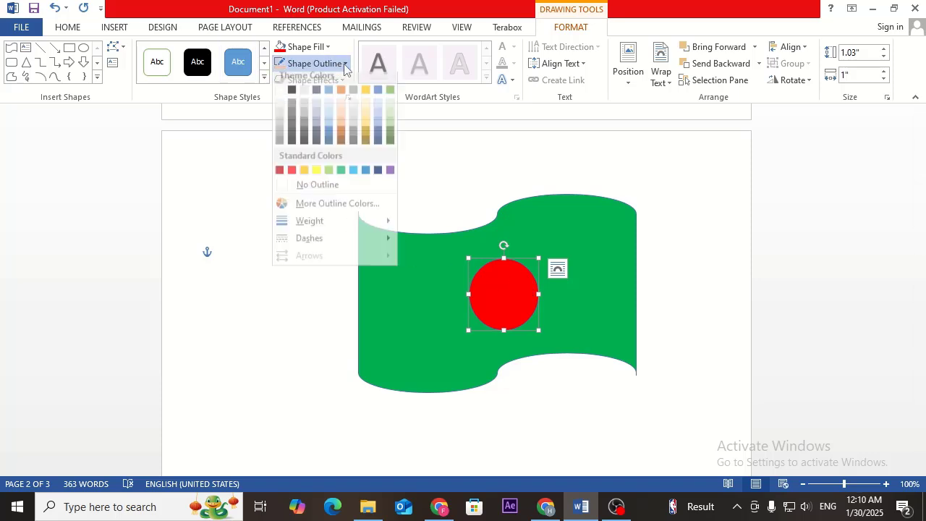
{"action": "left_click", "coordinate": [298, 188]}
{"action": "left_click", "coordinate": [373, 266]}
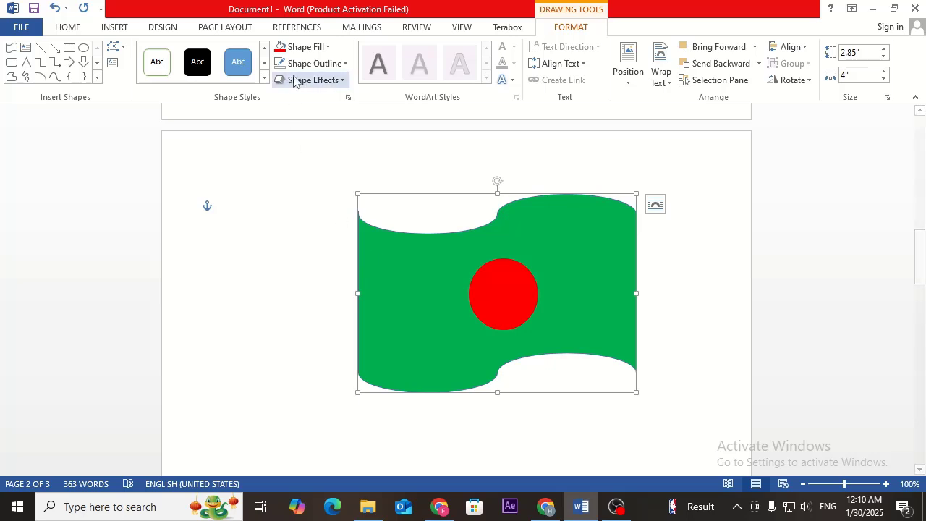
Step: Remove the green wave shape's outline
{"action": "left_click", "coordinate": [346, 64]}
{"action": "left_click", "coordinate": [301, 190]}
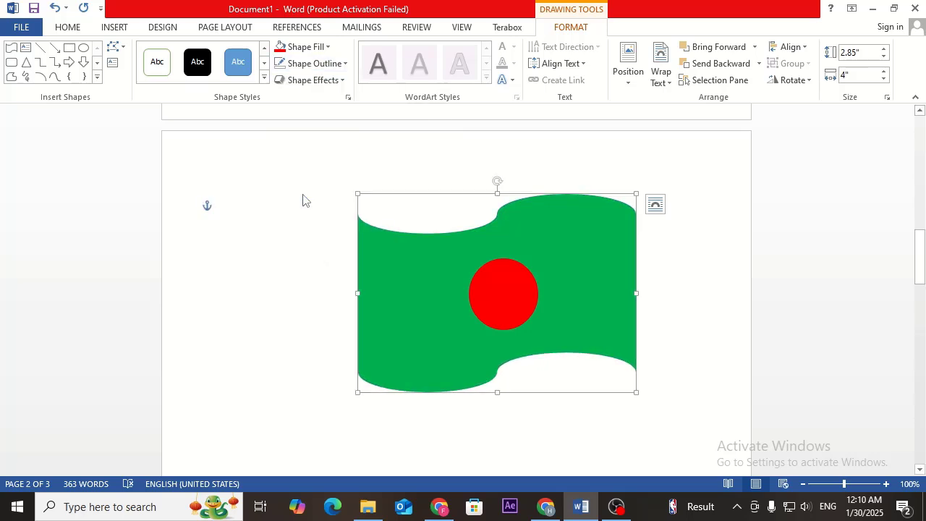
{"action": "left_click", "coordinate": [301, 193]}
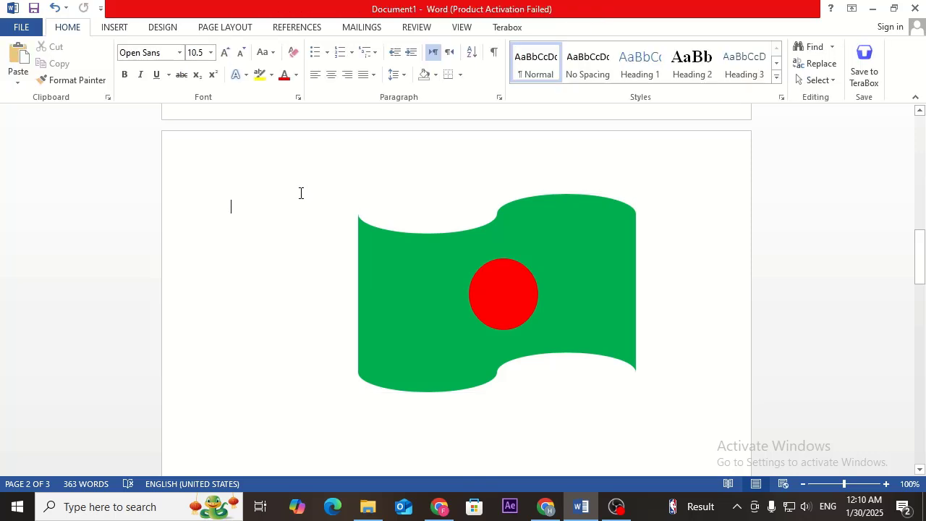
Step: Apply the tilted 3-D preset shape effect, second in the third preset row, to the green wave shape
{"action": "left_click", "coordinate": [362, 254]}
{"action": "left_click", "coordinate": [333, 81]}
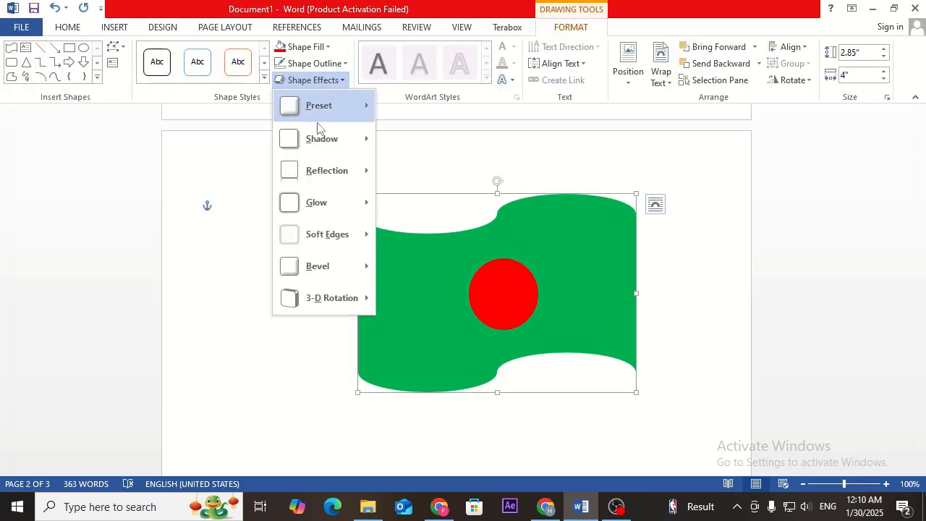
{"action": "mouse_move", "coordinate": [321, 107]}
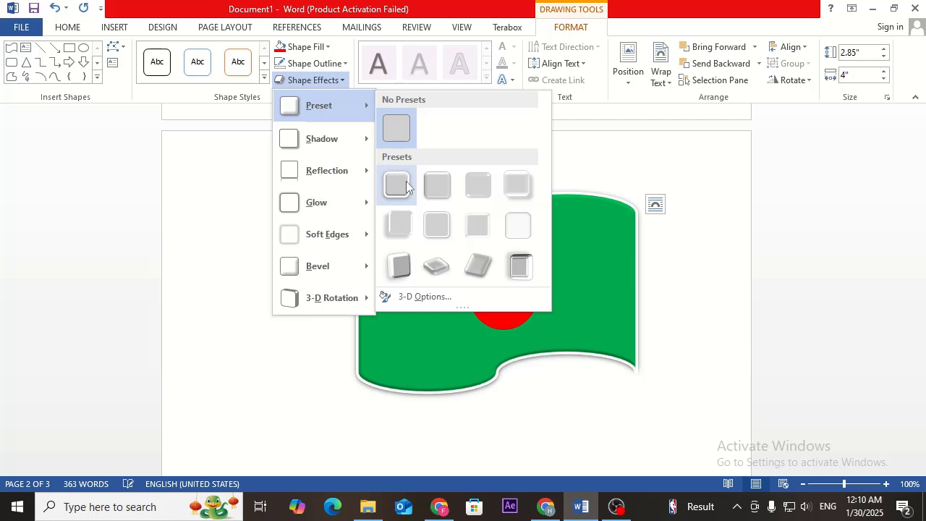
{"action": "left_click", "coordinate": [448, 259]}
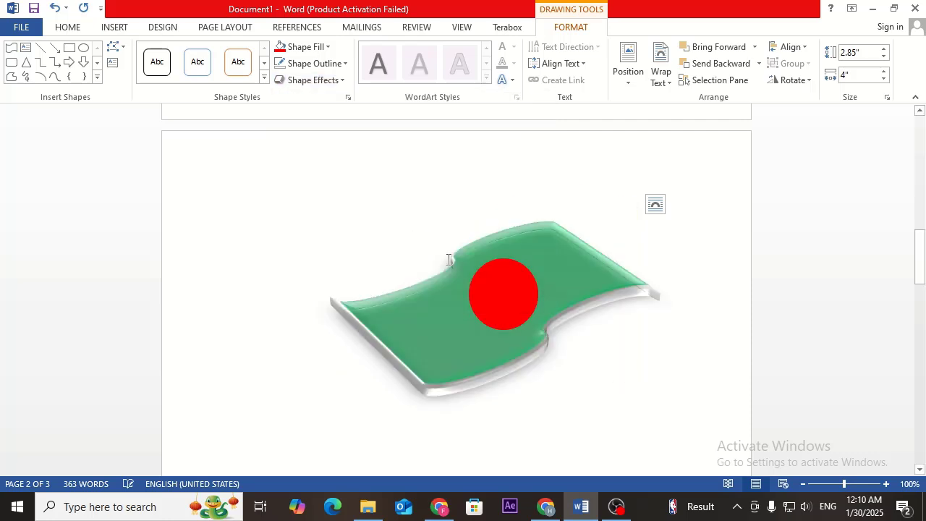
{"action": "left_click", "coordinate": [729, 279]}
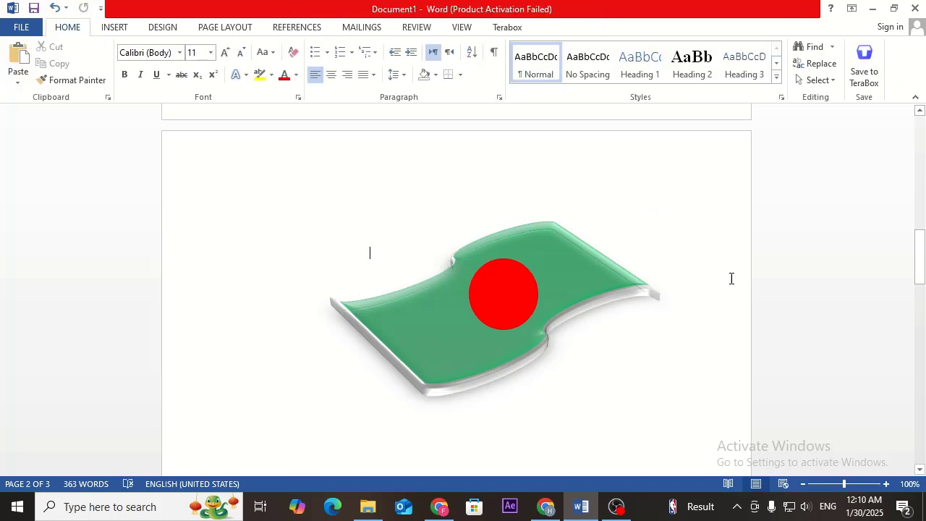
Step: Give the red circle the same tilted 3-D preset shape effect as the green wave shape
{"action": "left_click", "coordinate": [523, 296]}
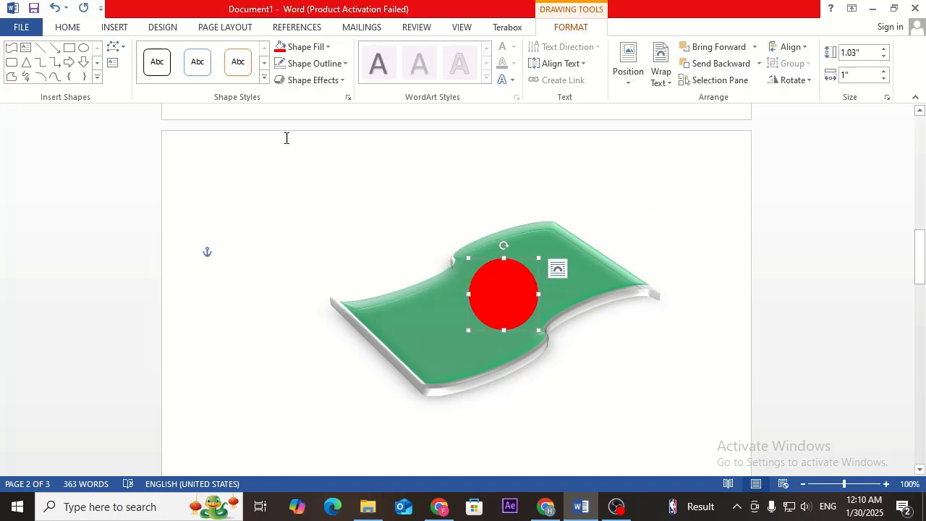
{"action": "left_click", "coordinate": [345, 81]}
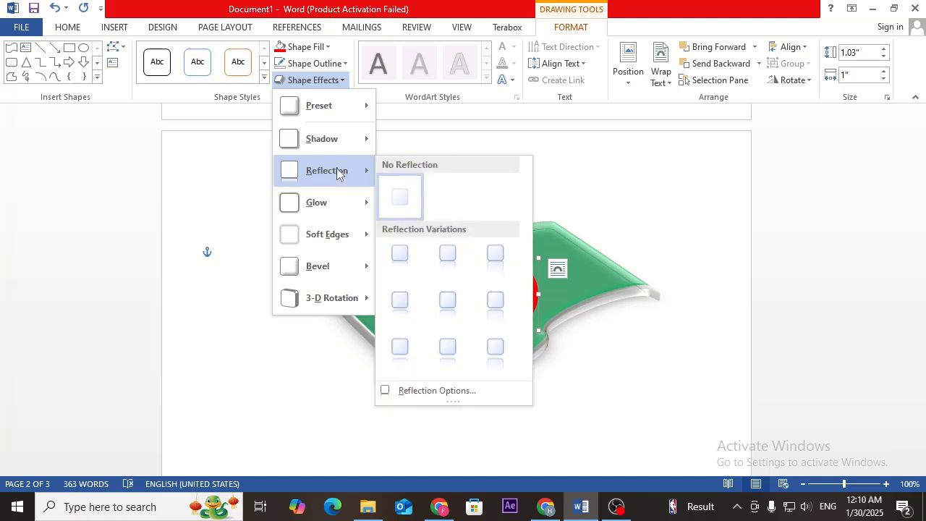
{"action": "mouse_move", "coordinate": [343, 117]}
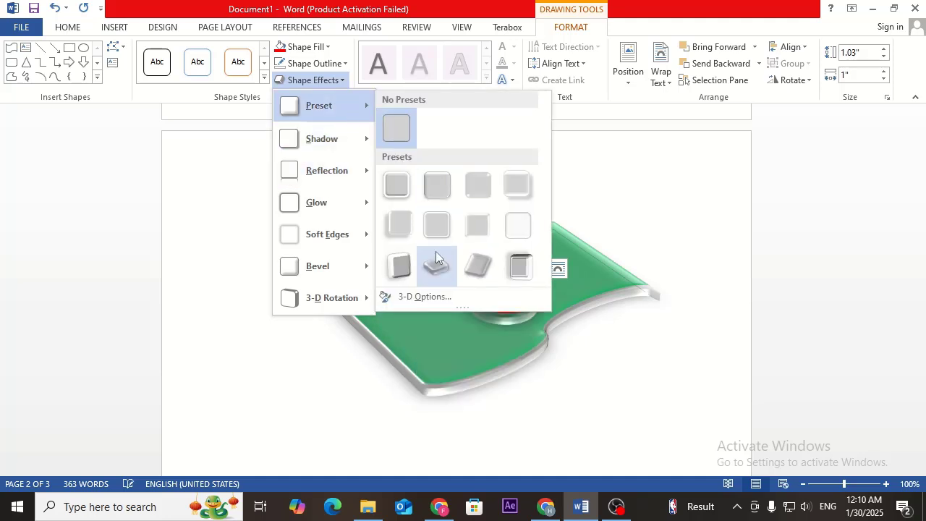
{"action": "left_click", "coordinate": [440, 260]}
{"action": "left_click", "coordinate": [672, 293]}
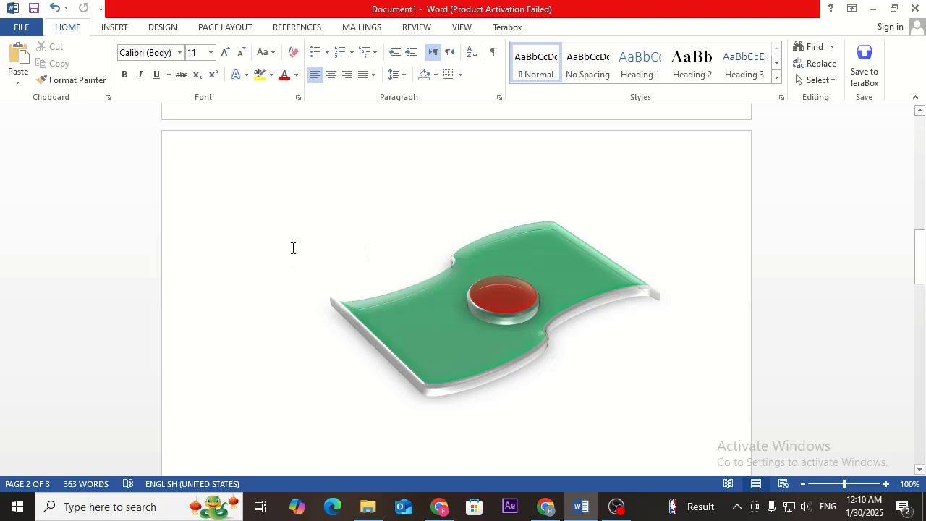
{"action": "left_click", "coordinate": [493, 289]}
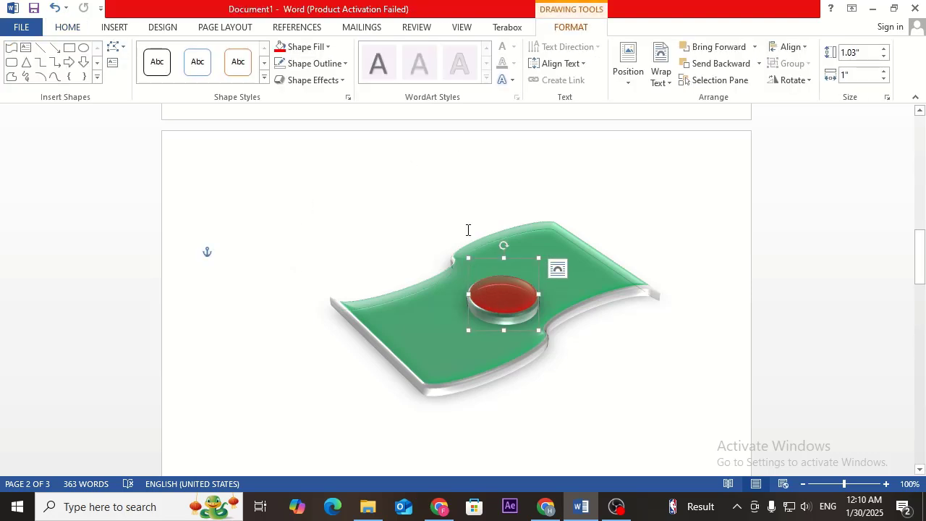
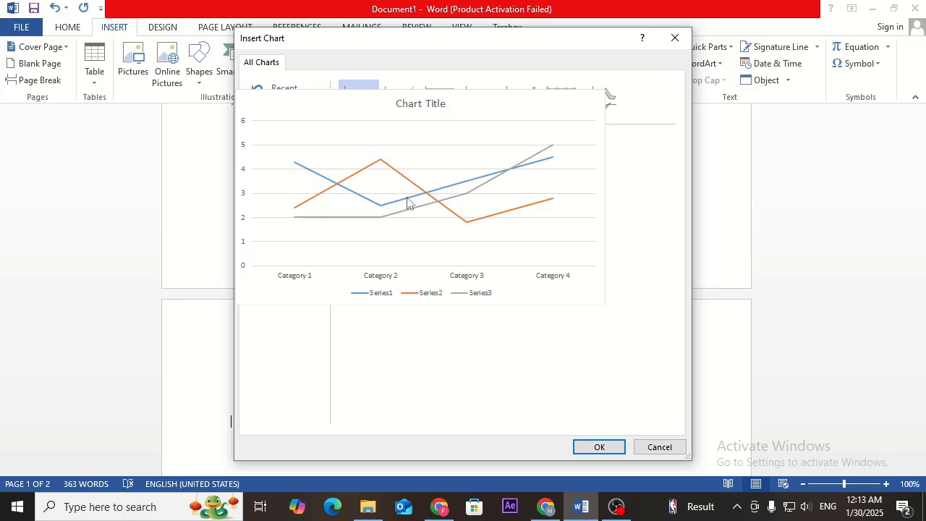
Step: Look through the pie, bar, area, scatter, stock, surface, radar and combo chart types, including 100% Stacked Area, without inserting a chart
{"action": "left_click", "coordinate": [276, 159]}
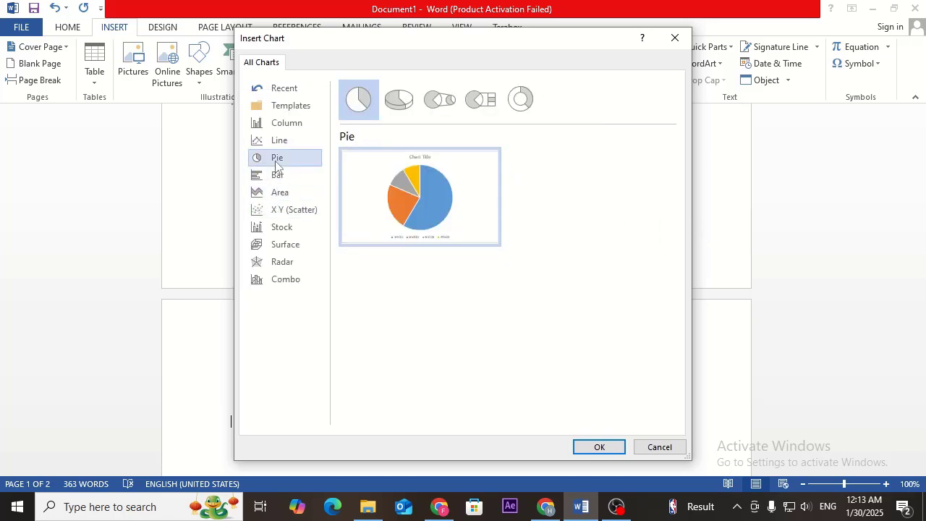
{"action": "left_click", "coordinate": [280, 180]}
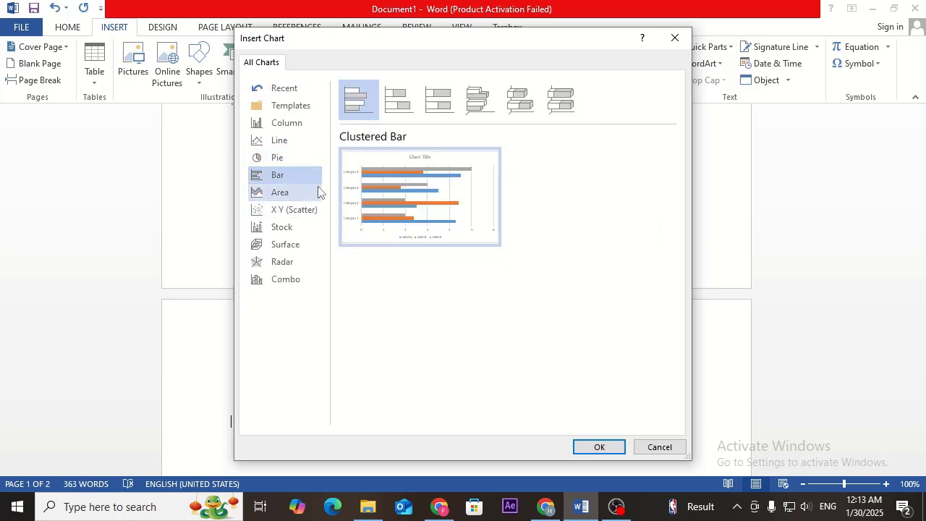
{"action": "left_click", "coordinate": [285, 197]}
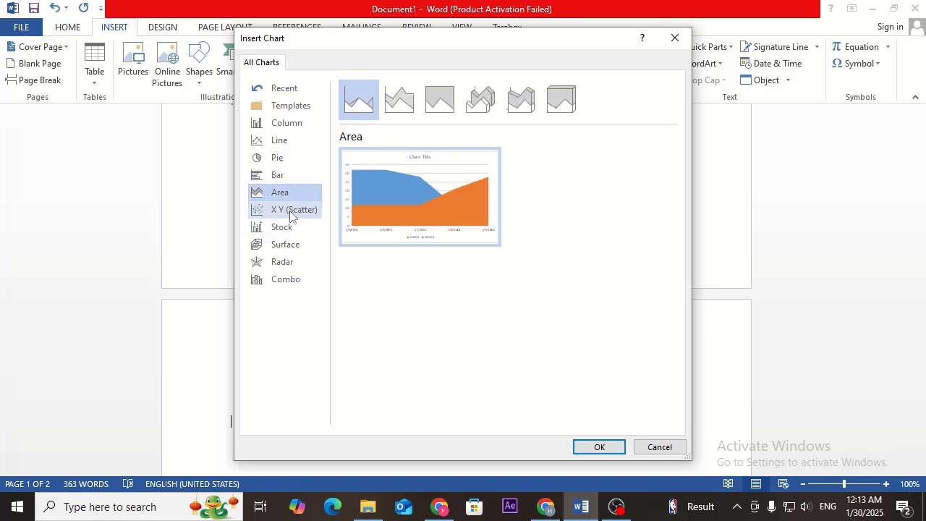
{"action": "left_click", "coordinate": [289, 210]}
{"action": "left_click", "coordinate": [283, 227]}
{"action": "left_click", "coordinate": [282, 246]}
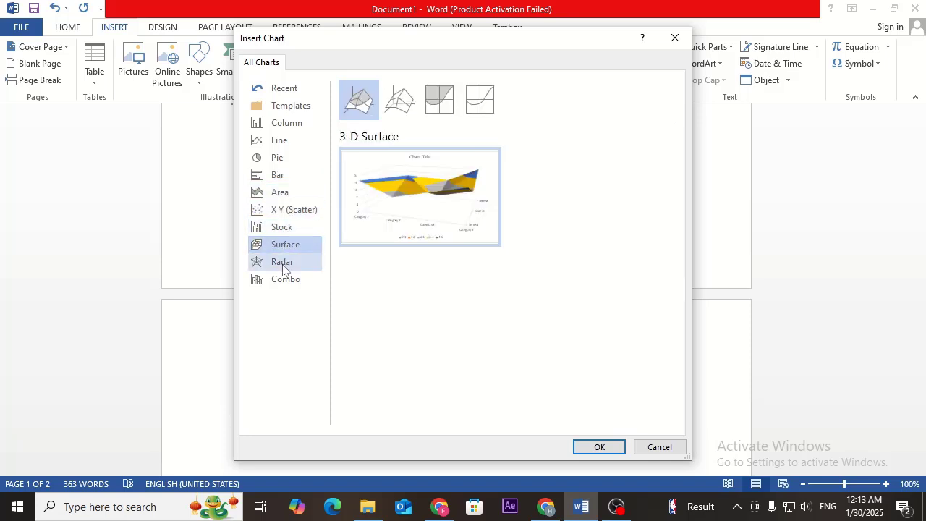
{"action": "left_click", "coordinate": [282, 263]}
{"action": "left_click", "coordinate": [281, 281]}
{"action": "left_click", "coordinate": [281, 267]}
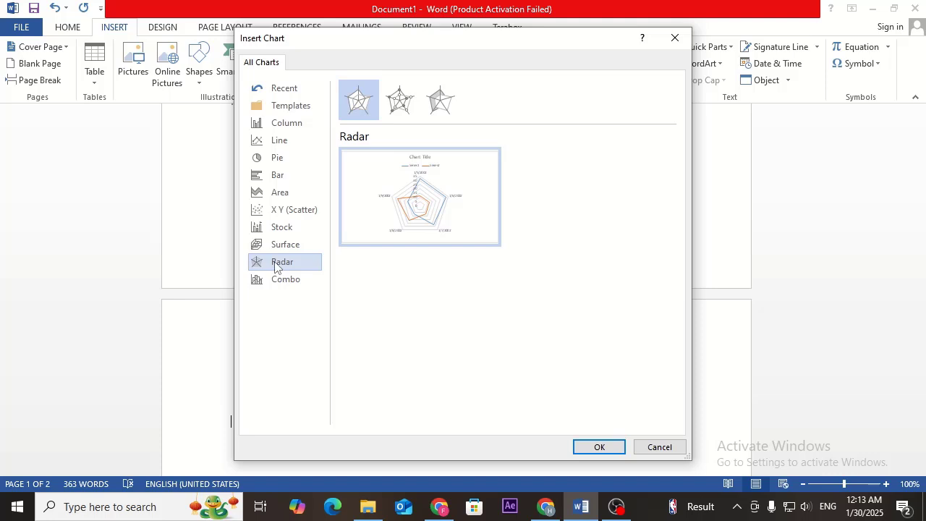
{"action": "left_click", "coordinate": [280, 245]}
{"action": "left_click", "coordinate": [279, 227]}
{"action": "left_click", "coordinate": [276, 209]}
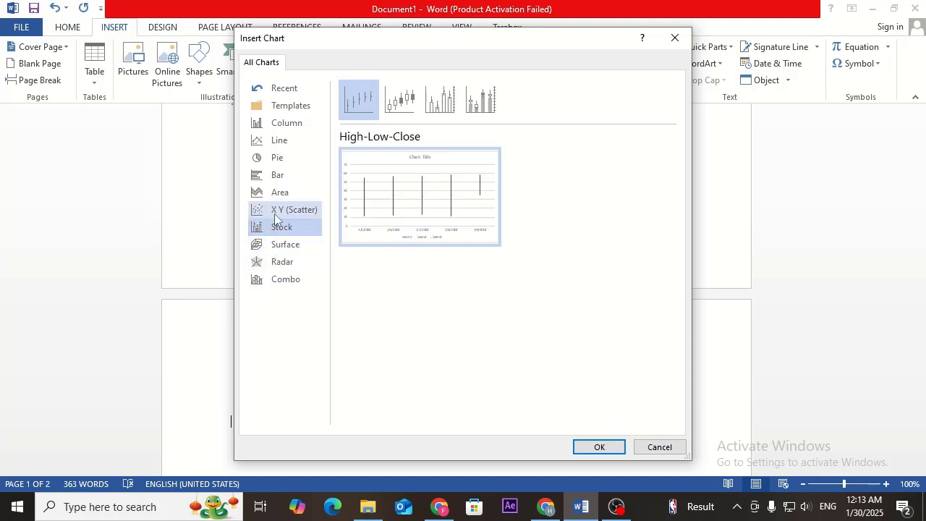
{"action": "left_click", "coordinate": [273, 192]}
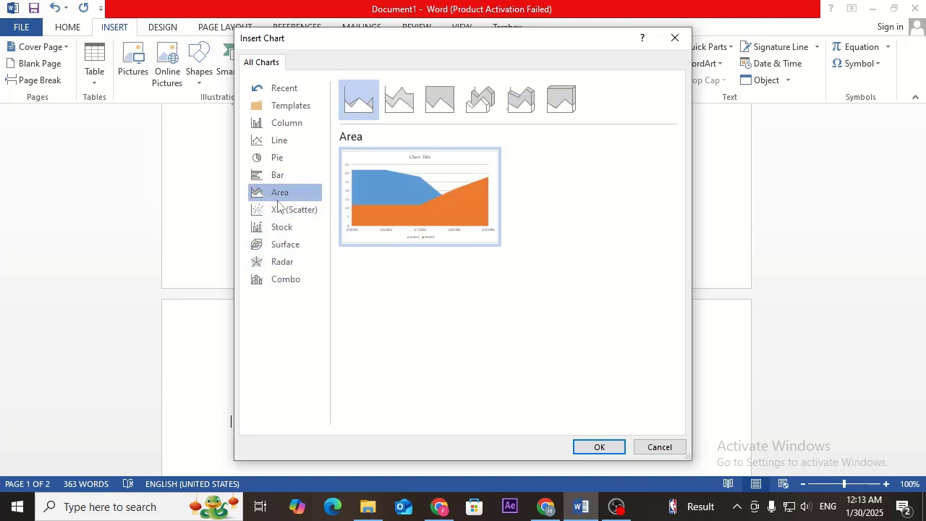
{"action": "left_click", "coordinate": [441, 101]}
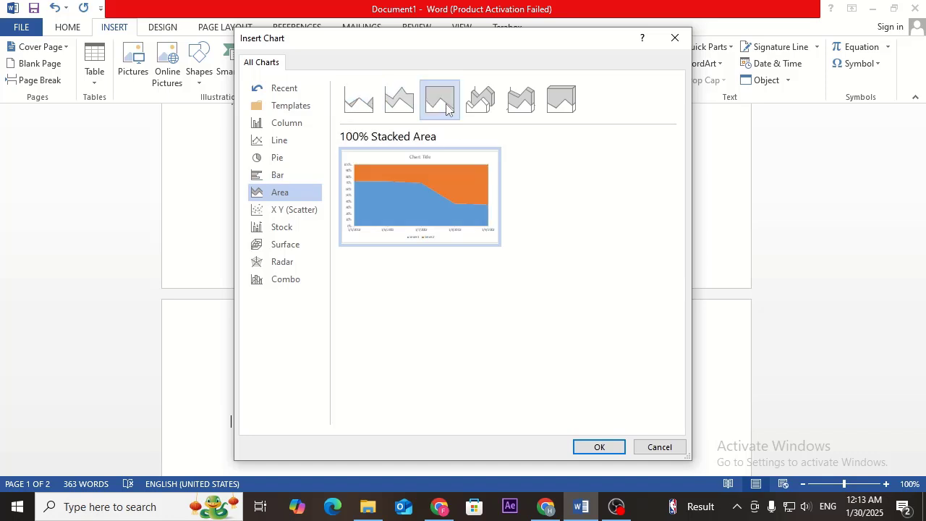
{"action": "left_click", "coordinate": [655, 446]}
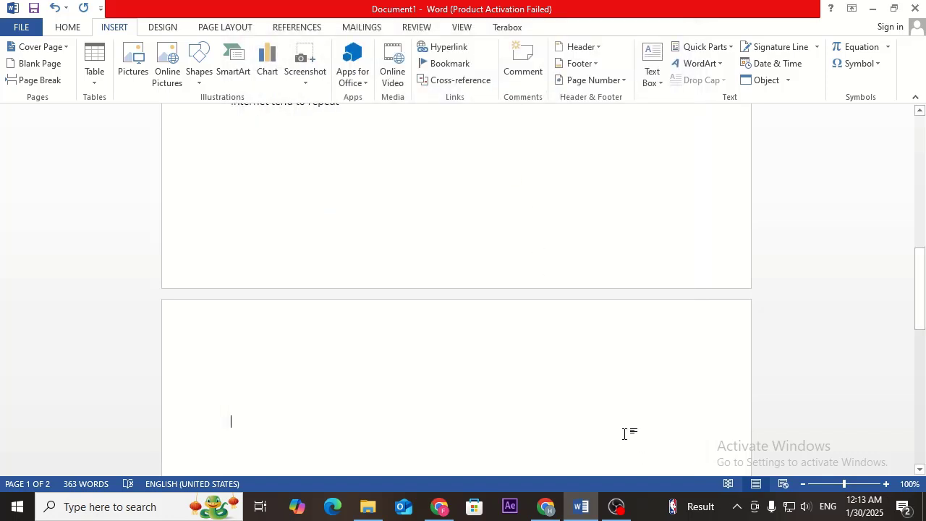
Step: Insert a screen clipping of the Lorem Ipsum web page's two text columns on the blank second page
{"action": "left_click", "coordinate": [307, 83]}
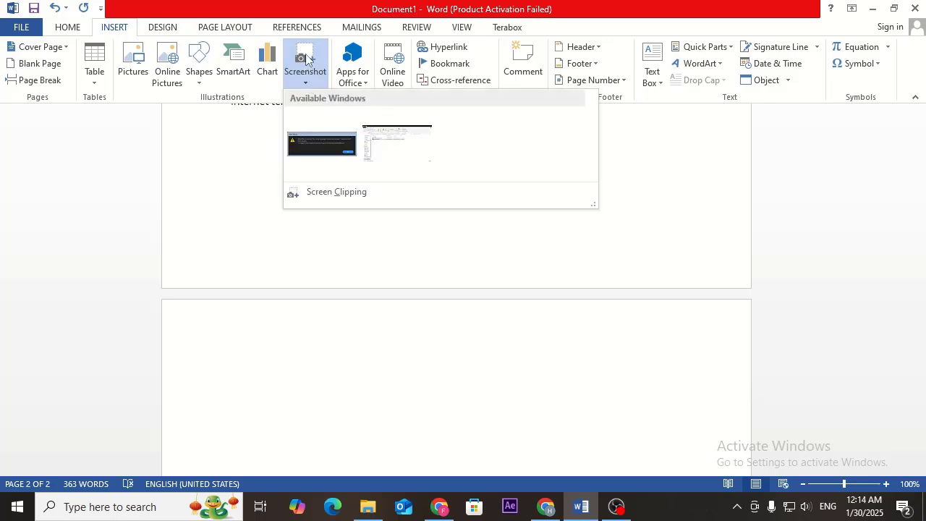
{"action": "left_click", "coordinate": [306, 58]}
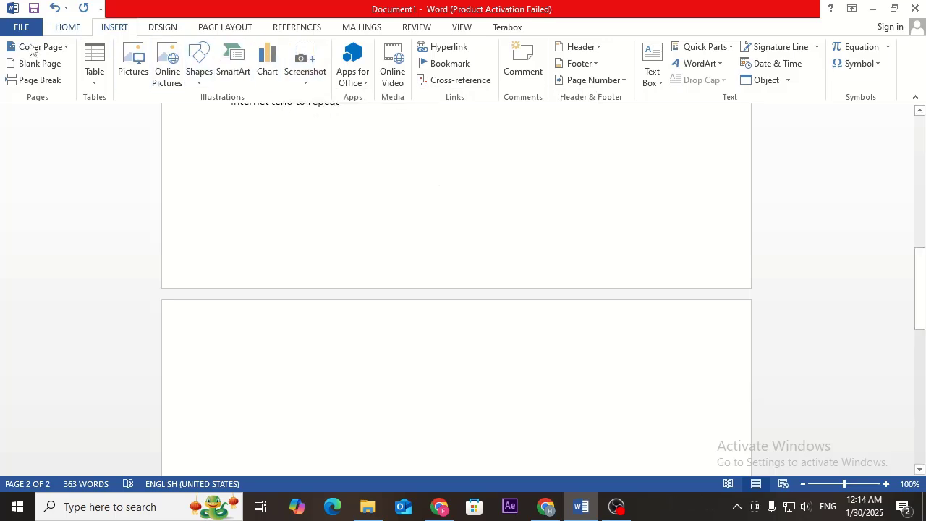
{"action": "left_click", "coordinate": [311, 58]}
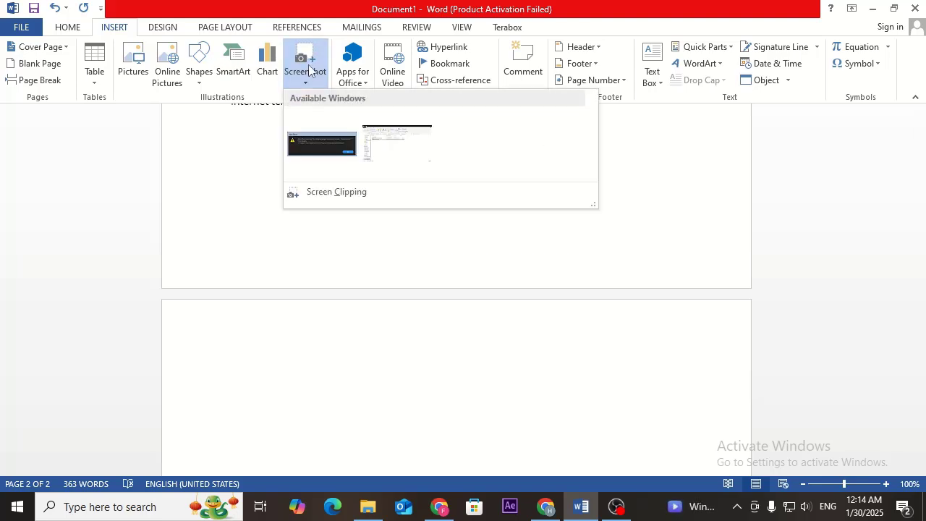
{"action": "left_click", "coordinate": [331, 192]}
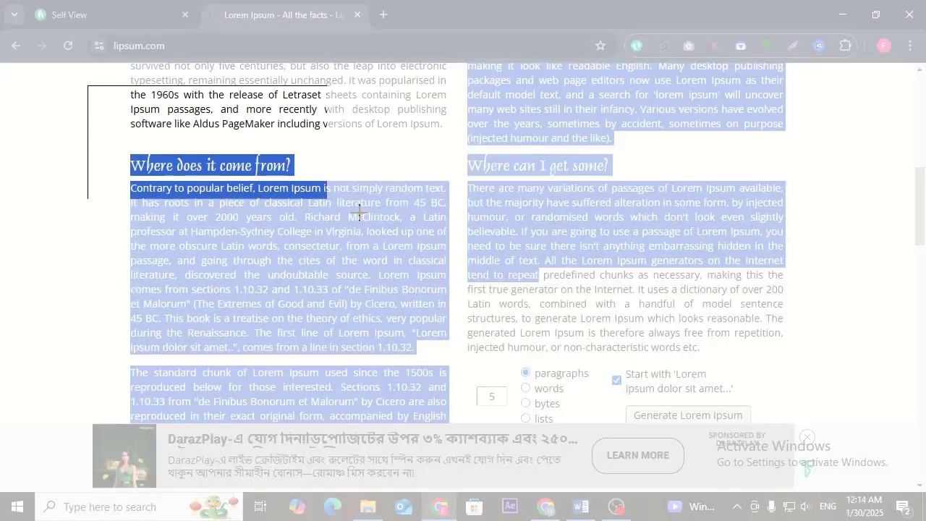
{"action": "left_click_drag", "start_coordinate": [87, 86], "coordinate": [816, 394]}
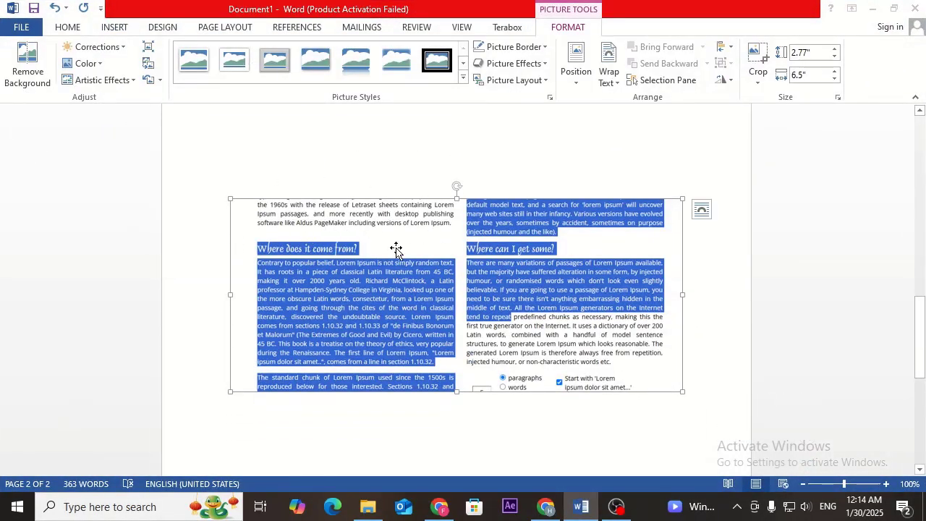
Step: Delete the inserted screen clipping from the second page
{"action": "scroll", "coordinate": [408, 221], "scroll_direction": "up", "scroll_amount": 5}
{"action": "scroll", "coordinate": [355, 195], "scroll_direction": "down", "scroll_amount": 4}
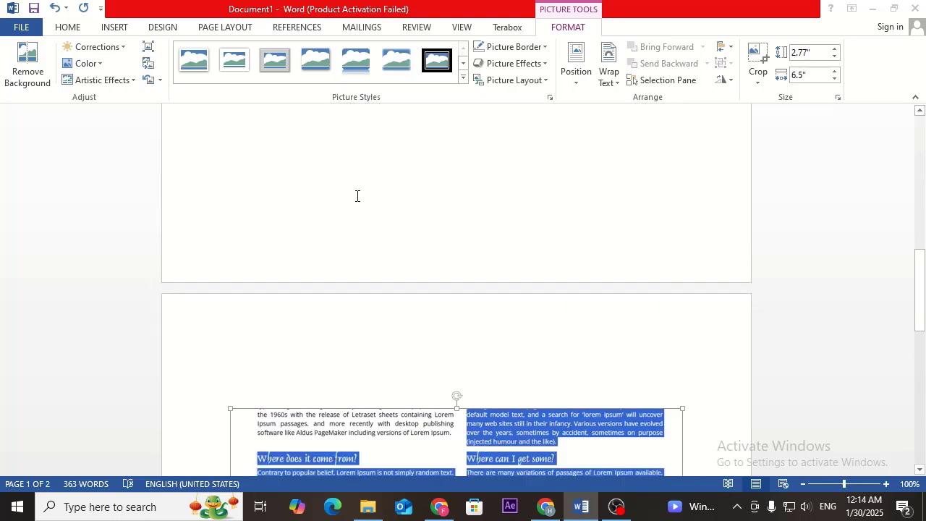
{"action": "key", "text": "Delete"}
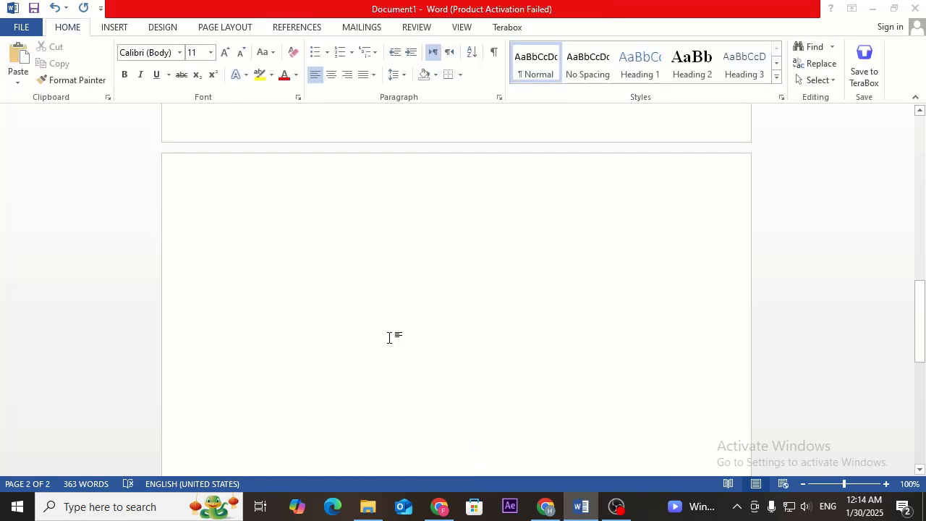
Step: Search YouTube for "urdu gojol" through the online video command and insert the Hara Gumbad video on the second page
{"action": "left_click", "coordinate": [114, 27]}
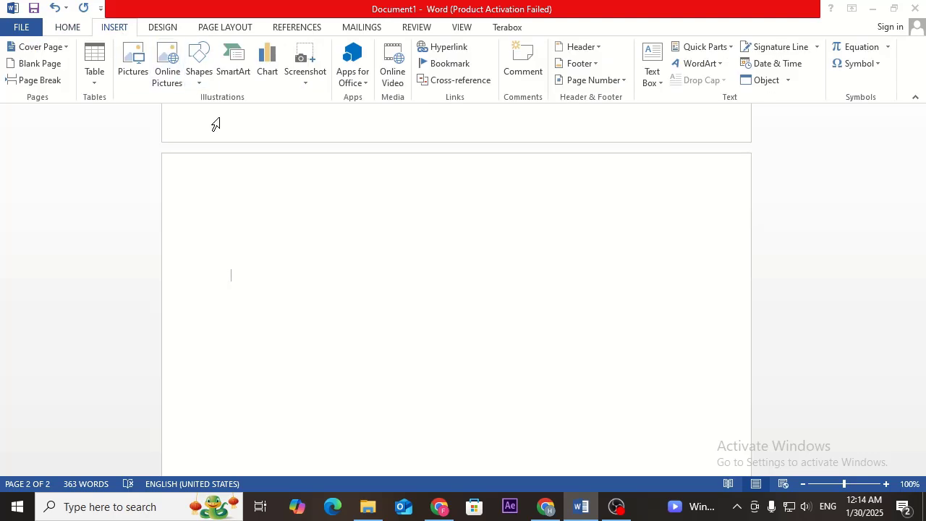
{"action": "left_click", "coordinate": [366, 82]}
{"action": "left_click", "coordinate": [393, 65]}
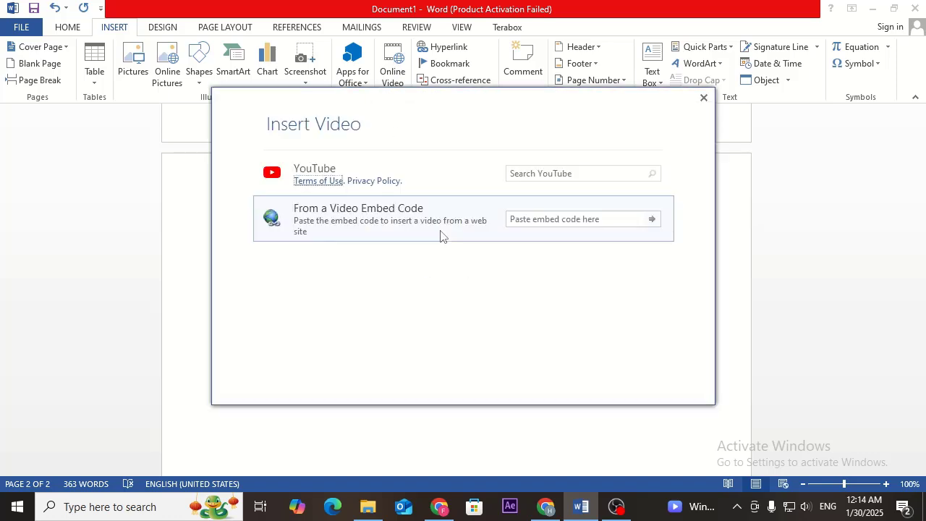
{"action": "left_click", "coordinate": [563, 173]}
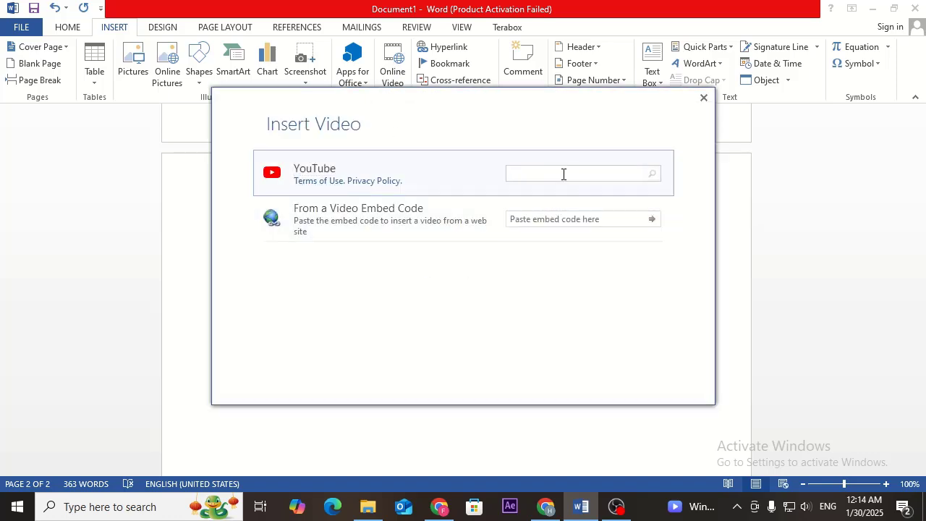
{"action": "left_click", "coordinate": [517, 217]}
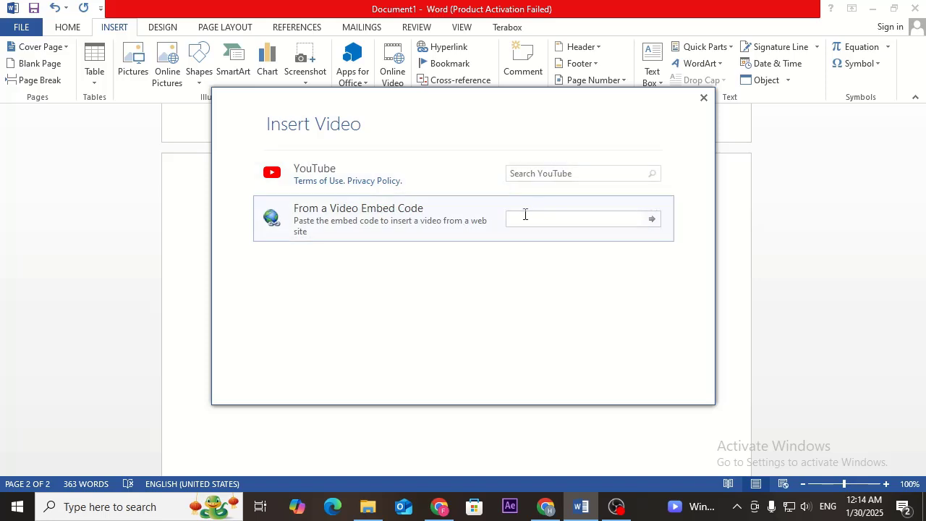
{"action": "left_click", "coordinate": [528, 173]}
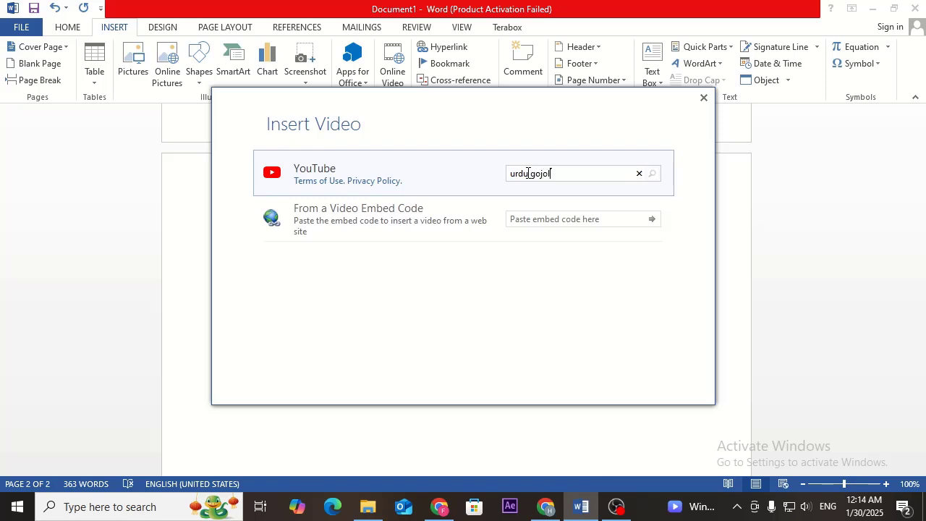
{"action": "key", "text": "Return"}
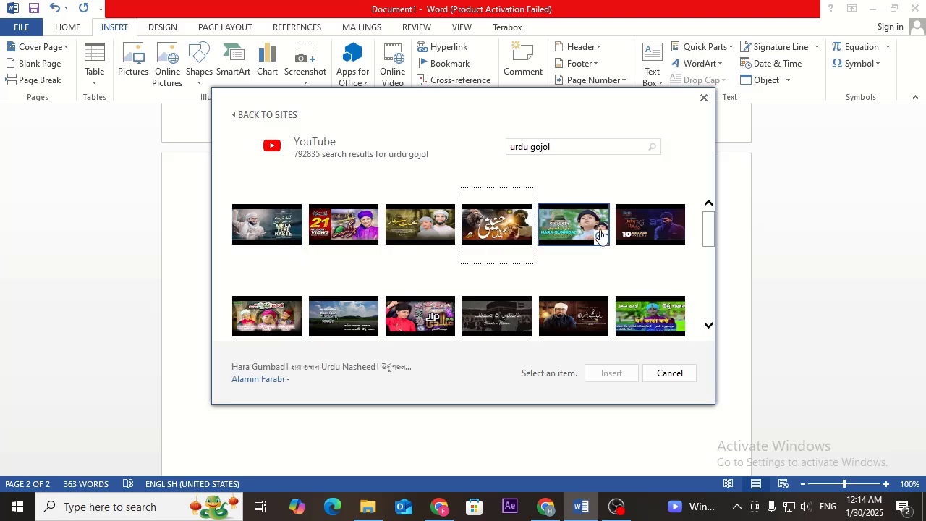
{"action": "left_click", "coordinate": [564, 232]}
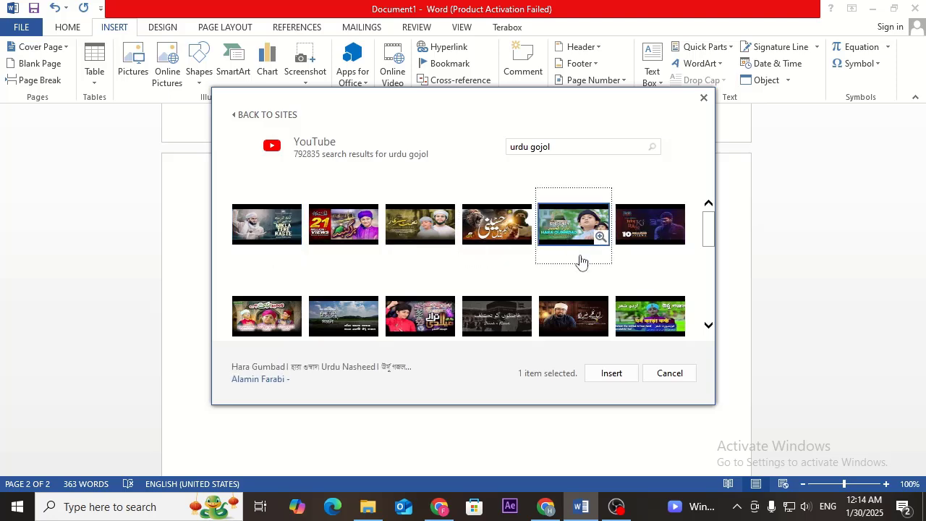
{"action": "left_click", "coordinate": [626, 376]}
{"action": "scroll", "coordinate": [550, 295], "scroll_direction": "down", "scroll_amount": 1}
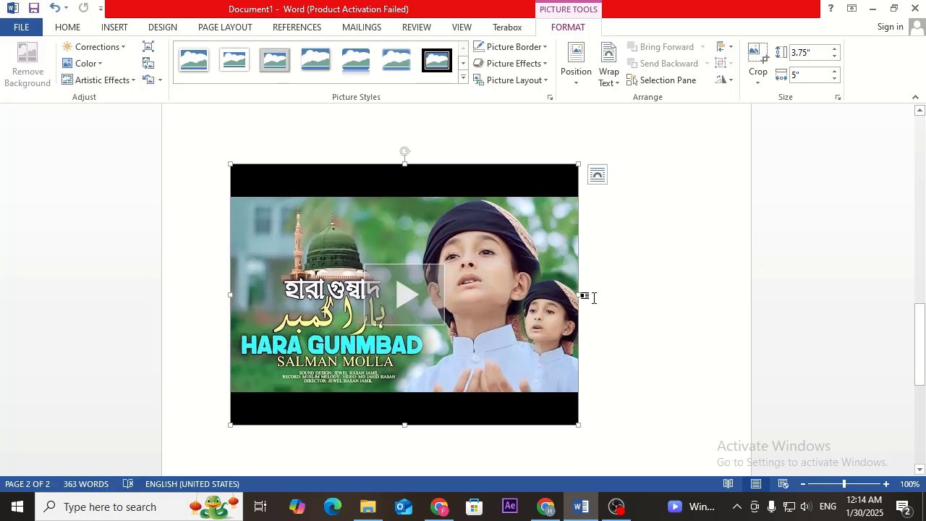
Step: Delete the inserted online video from the second page
{"action": "key", "text": "Delete"}
{"action": "scroll", "coordinate": [406, 289], "scroll_direction": "up", "scroll_amount": 3}
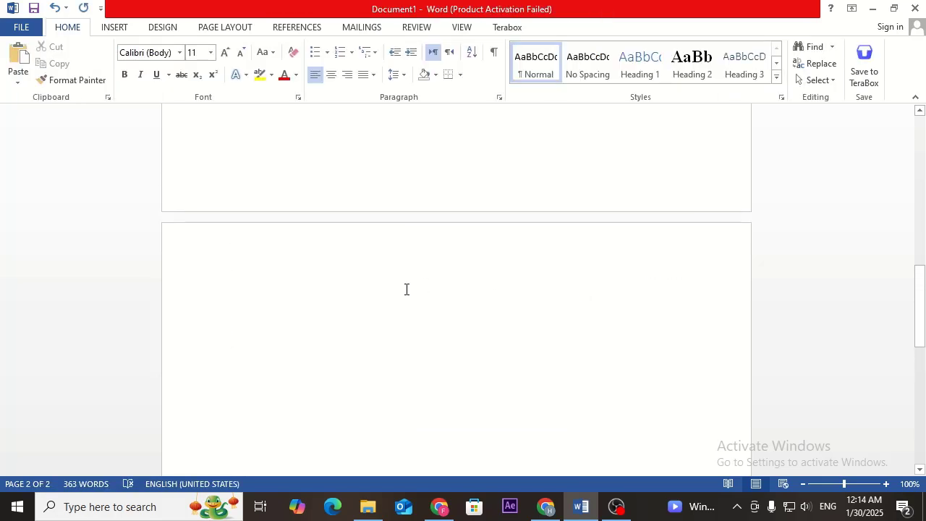
Step: Select the heading "Where can I get some?" on the first page and start inserting a hyperlink on it
{"action": "left_click", "coordinate": [116, 29]}
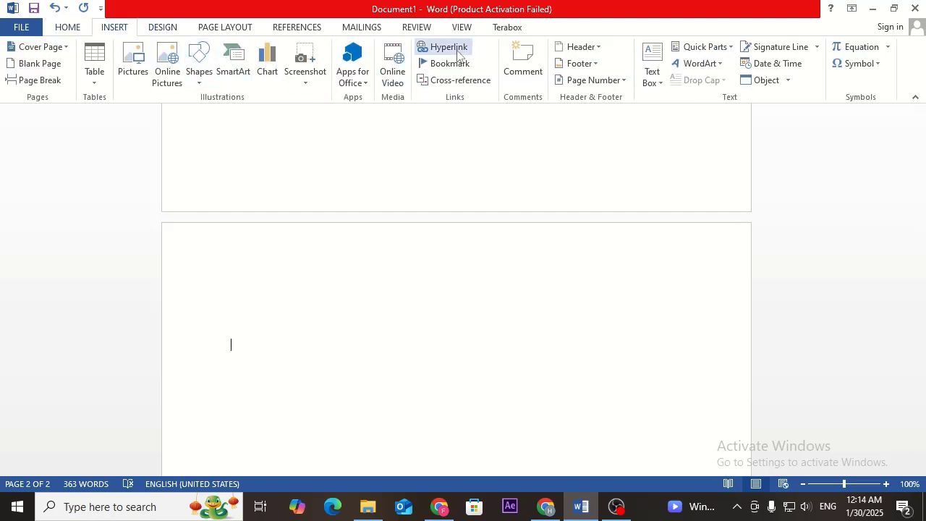
{"action": "scroll", "coordinate": [405, 181], "scroll_direction": "up", "scroll_amount": 6}
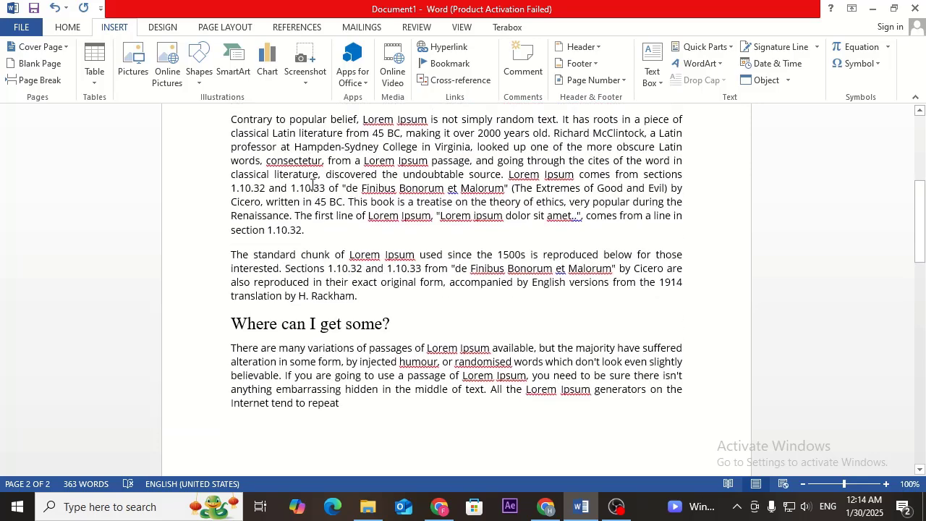
{"action": "scroll", "coordinate": [312, 184], "scroll_direction": "down", "scroll_amount": 2}
{"action": "left_click_drag", "start_coordinate": [230, 255], "coordinate": [405, 267]}
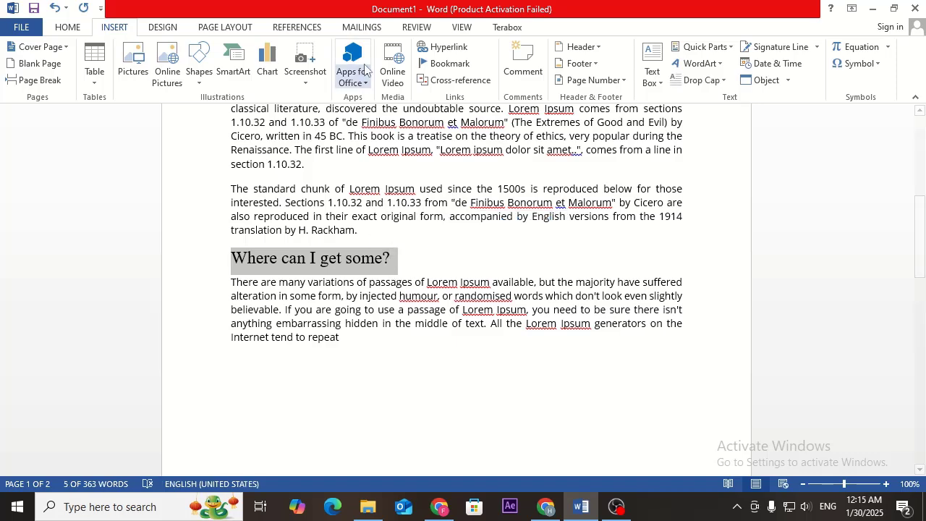
{"action": "left_click", "coordinate": [436, 51]}
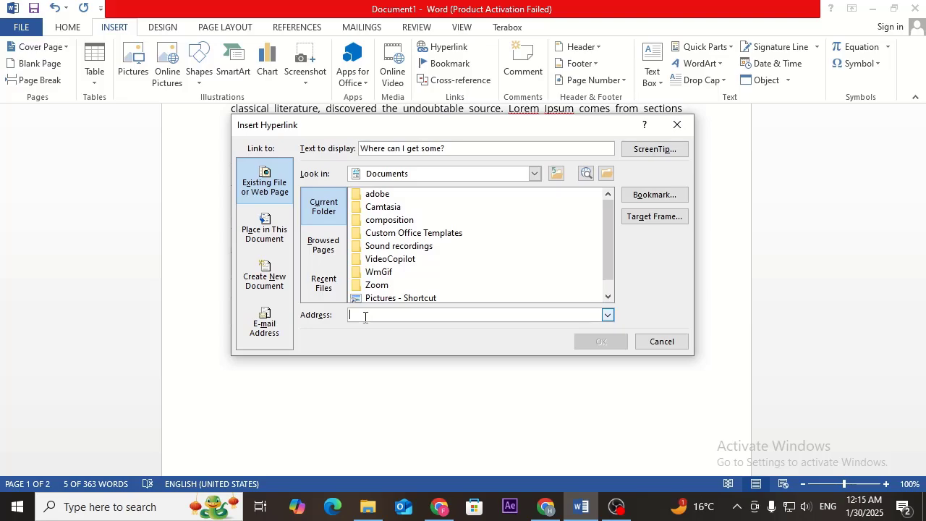
Step: Switch to Chrome and copy the web address of the open Lorem Ipsum page, lipsum.com
{"action": "left_click", "coordinate": [439, 506]}
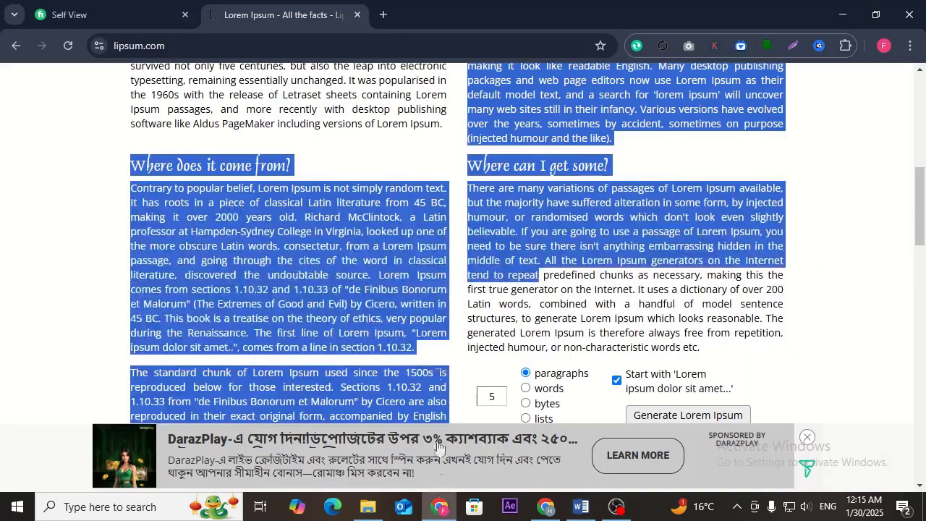
{"action": "left_click", "coordinate": [382, 21]}
{"action": "left_click", "coordinate": [308, 21]}
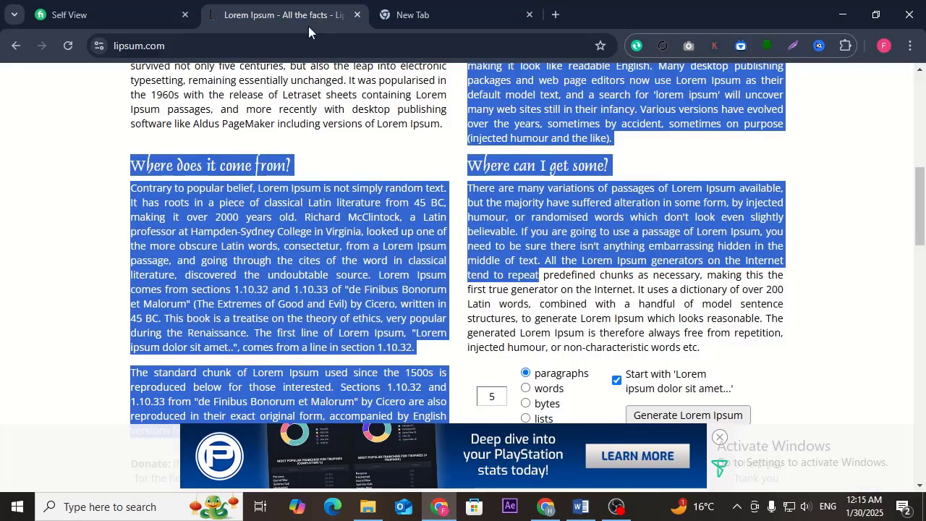
{"action": "left_click", "coordinate": [246, 39]}
{"action": "right_click", "coordinate": [233, 41]}
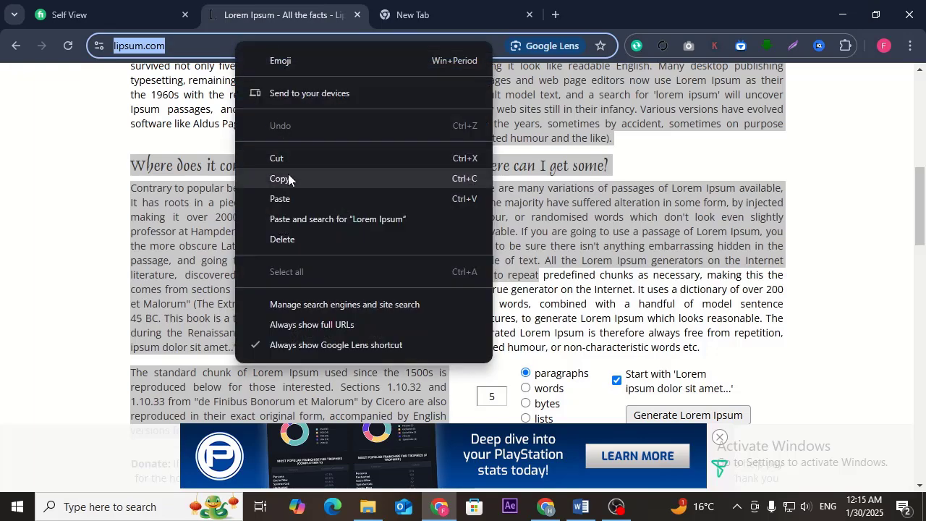
{"action": "left_click", "coordinate": [287, 174]}
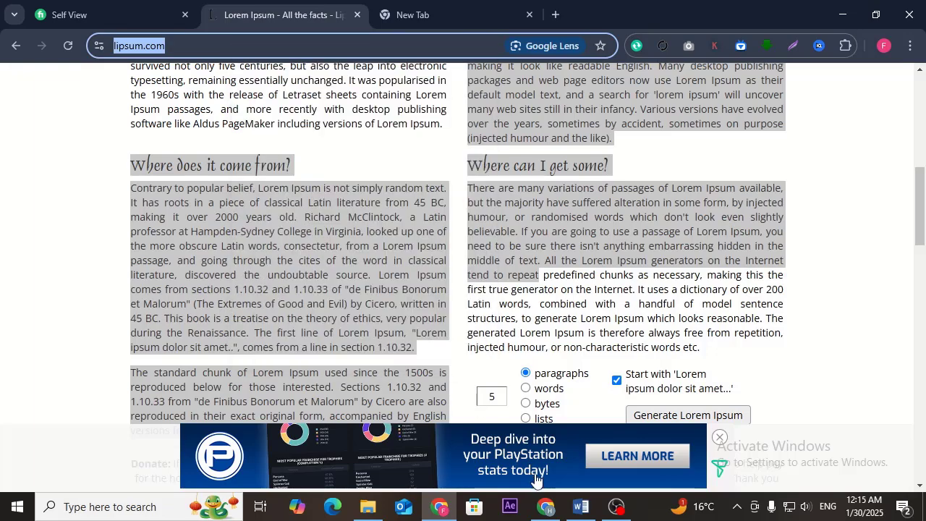
{"action": "left_click", "coordinate": [581, 507]}
{"action": "right_click", "coordinate": [372, 315]}
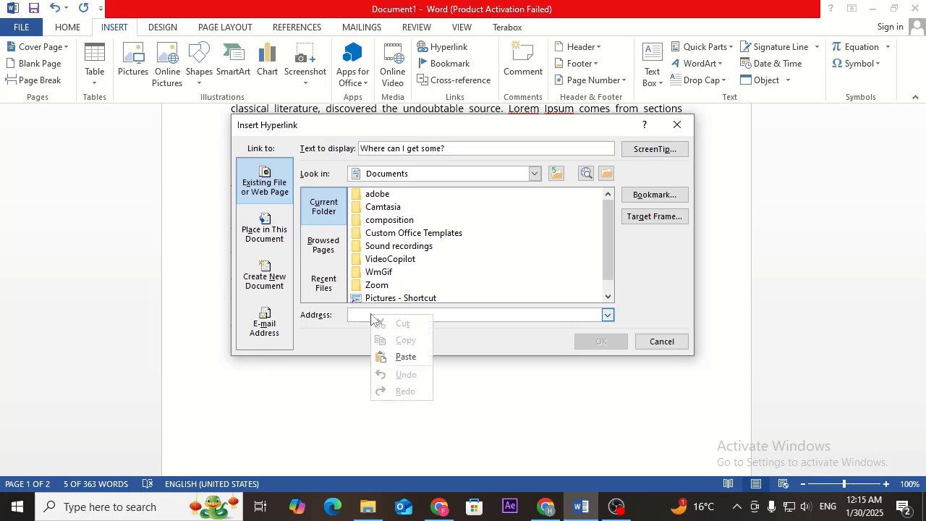
{"action": "left_click", "coordinate": [402, 357]}
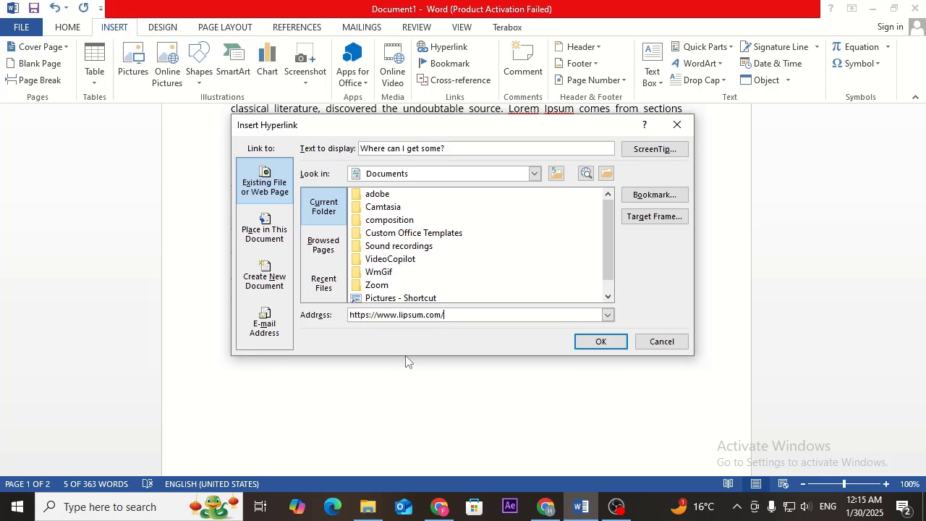
{"action": "left_click", "coordinate": [582, 342]}
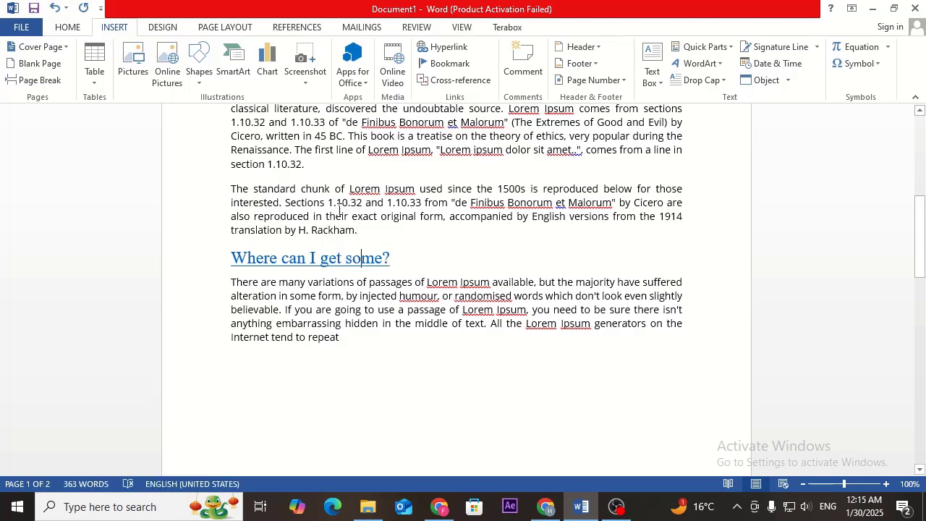
Step: Follow the link on the "Where can I get some?" heading, look through the web page, and close the browser window
{"action": "scroll", "coordinate": [340, 210], "scroll_direction": "up", "scroll_amount": 5}
{"action": "scroll", "coordinate": [333, 290], "scroll_direction": "down", "scroll_amount": 4}
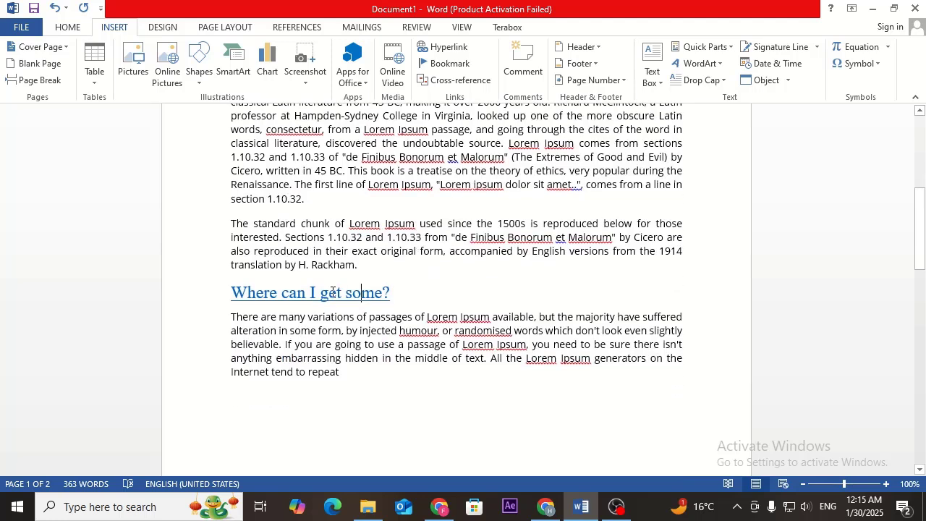
{"action": "left_click", "coordinate": [369, 289]}
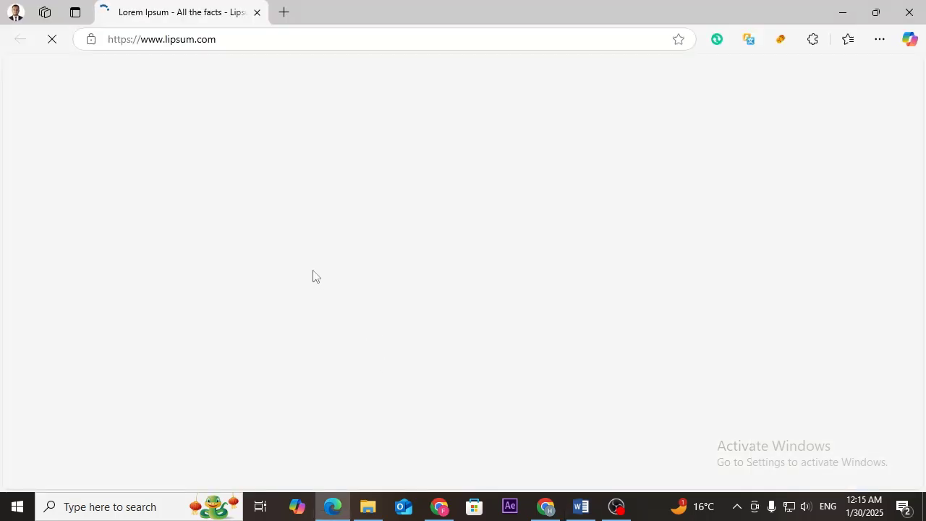
{"action": "scroll", "coordinate": [364, 260], "scroll_direction": "down", "scroll_amount": 4}
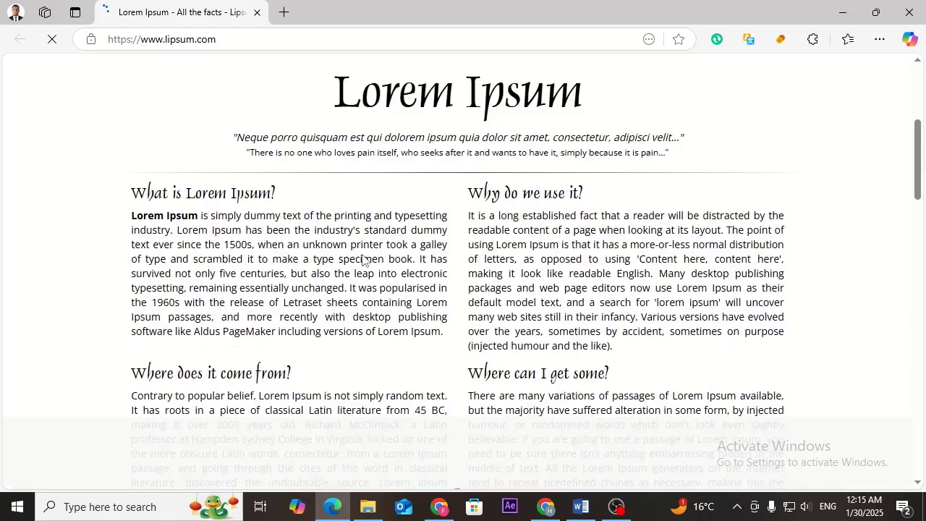
{"action": "scroll", "coordinate": [364, 260], "scroll_direction": "down", "scroll_amount": 10}
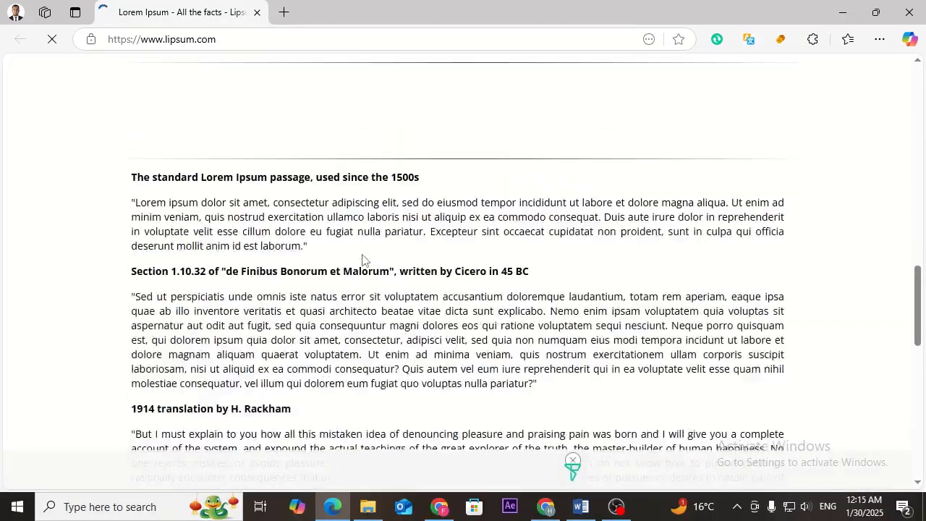
{"action": "scroll", "coordinate": [364, 260], "scroll_direction": "up", "scroll_amount": 5}
{"action": "scroll", "coordinate": [364, 260], "scroll_direction": "up", "scroll_amount": 10}
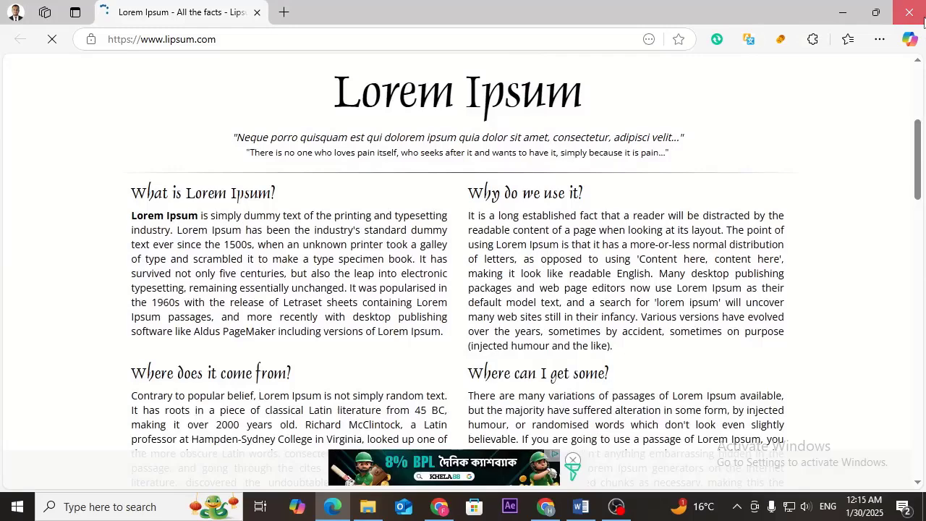
{"action": "left_click", "coordinate": [909, 11]}
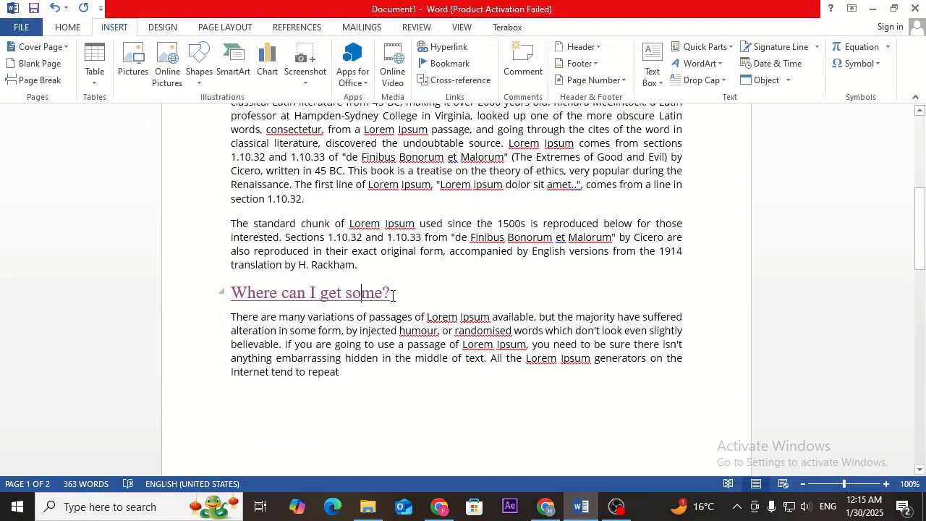
{"action": "left_click_drag", "start_coordinate": [391, 293], "coordinate": [228, 295]}
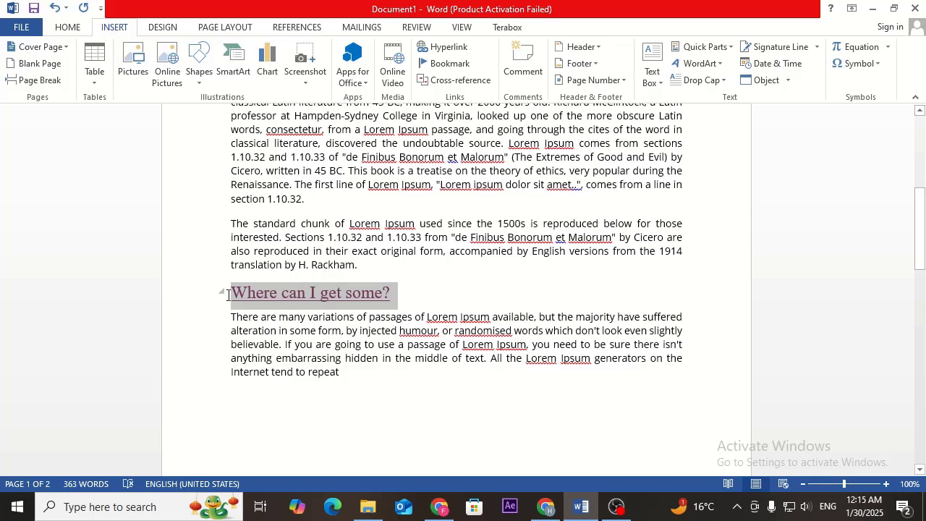
{"action": "left_click_drag", "start_coordinate": [228, 295], "coordinate": [227, 295]}
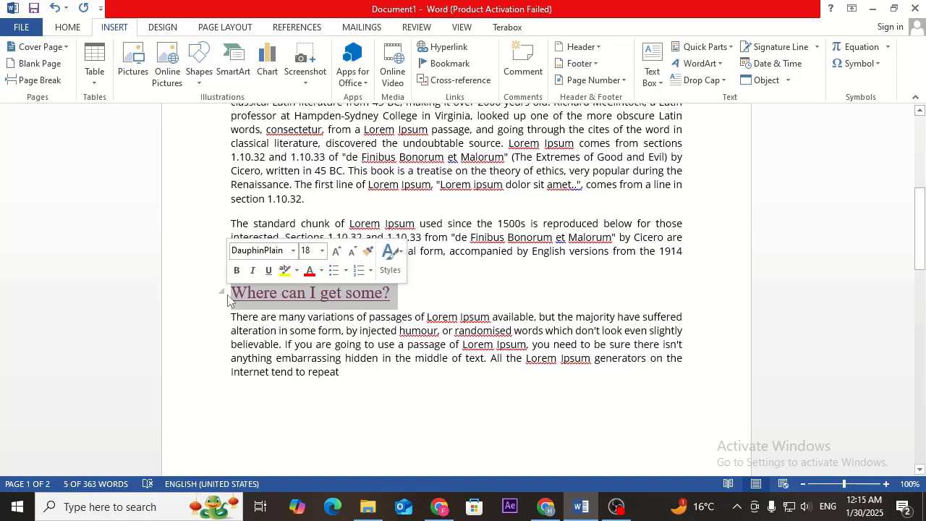
{"action": "left_click", "coordinate": [456, 47]}
{"action": "left_click_drag", "start_coordinate": [444, 314], "coordinate": [303, 327]}
{"action": "key", "text": "BackSpace"}
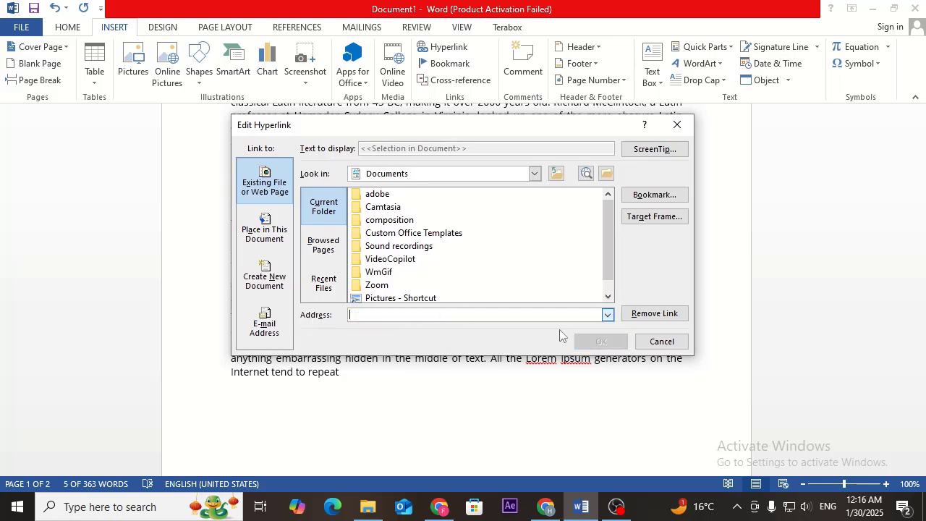
{"action": "left_click", "coordinate": [661, 342]}
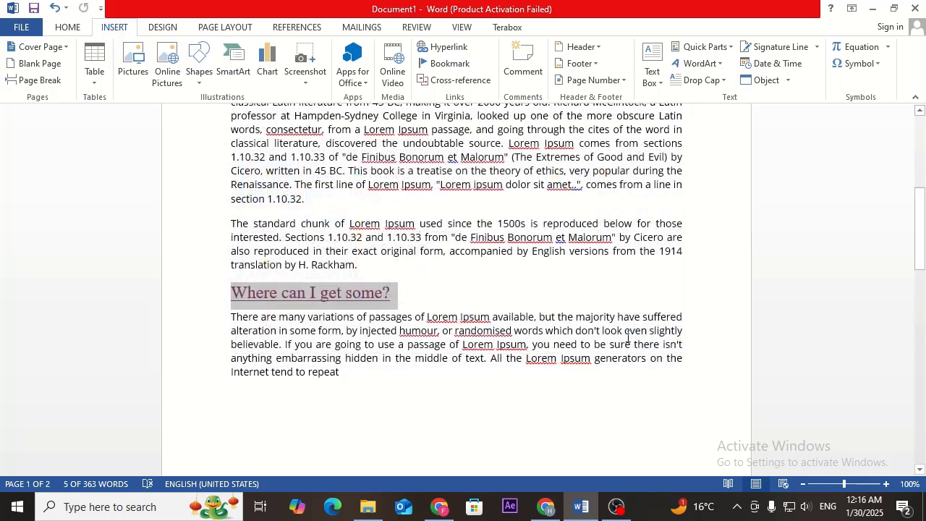
Step: Undo the hyperlink on the "Where can I get some?" heading and deselect the heading
{"action": "left_click", "coordinate": [483, 292]}
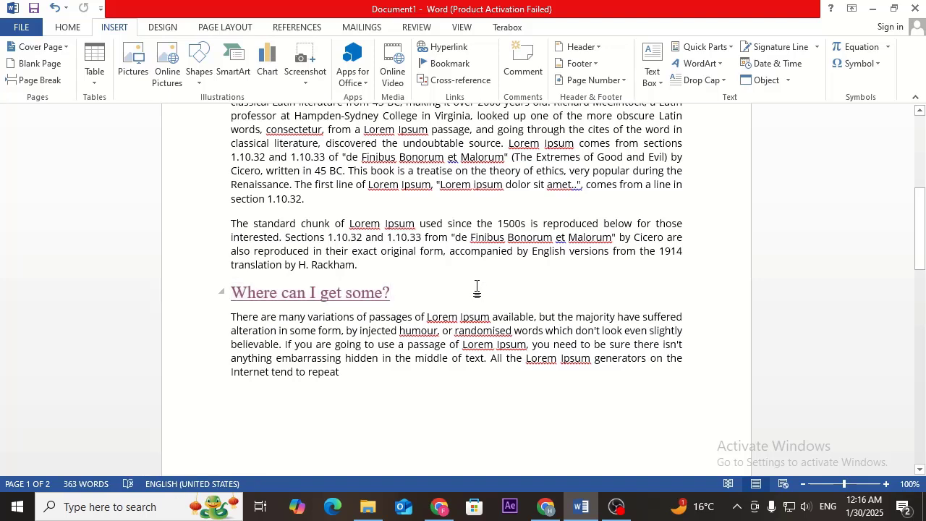
{"action": "key", "text": "ctrl+z"}
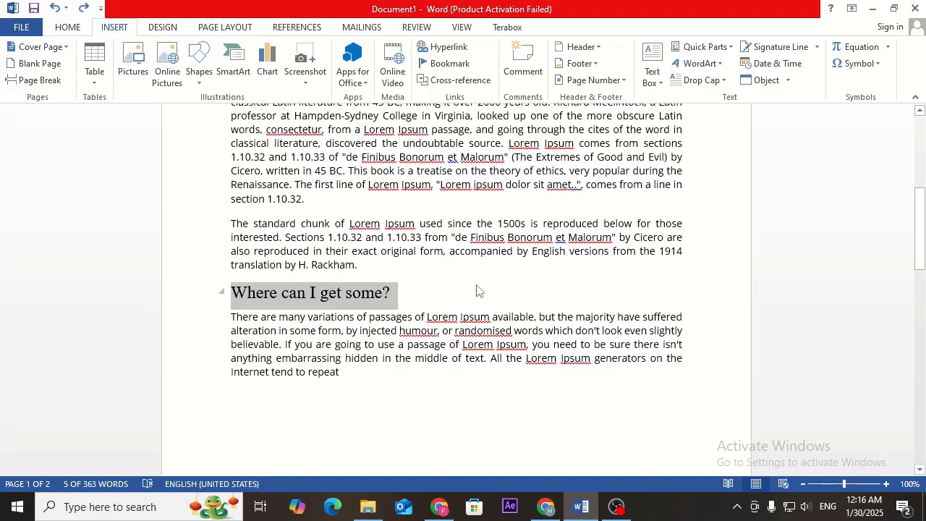
{"action": "left_click", "coordinate": [475, 291]}
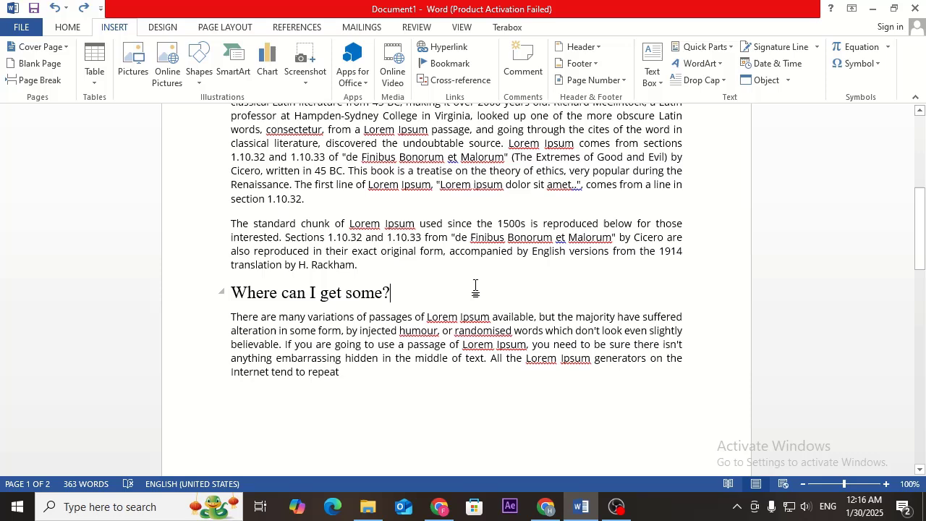
Step: View the Bookmark dialog and close it without adding a bookmark
{"action": "left_click", "coordinate": [450, 64]}
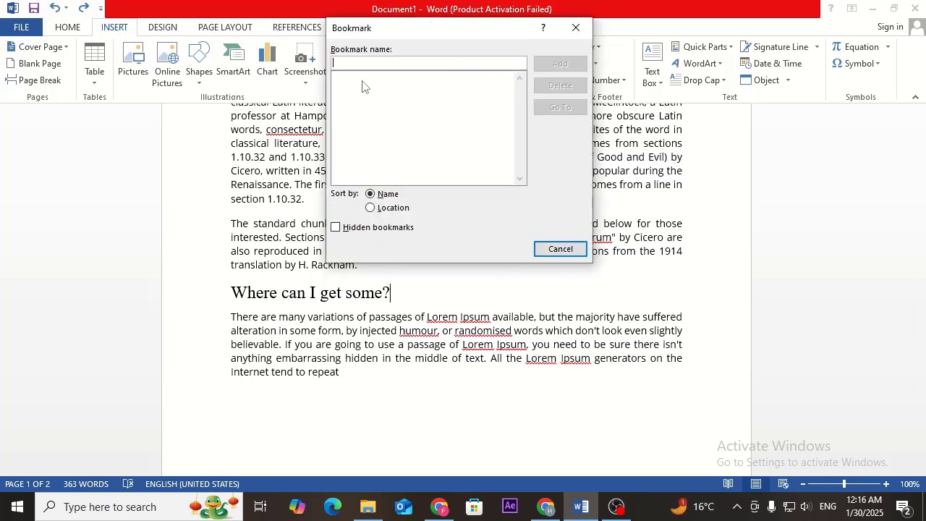
{"action": "left_click", "coordinate": [545, 253]}
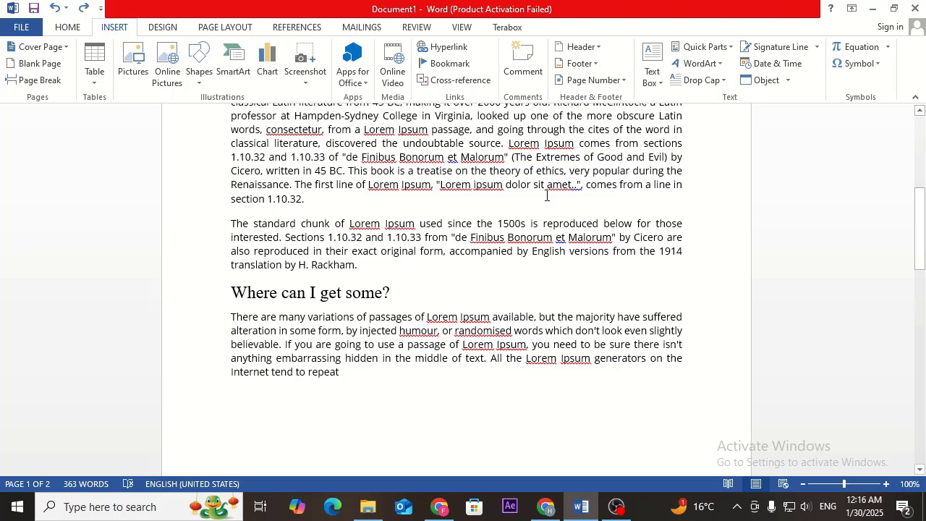
Step: Preview the Dropped drop cap on the "Where can I get some?" heading, view the Drop Cap options, and cancel
{"action": "left_click", "coordinate": [724, 80]}
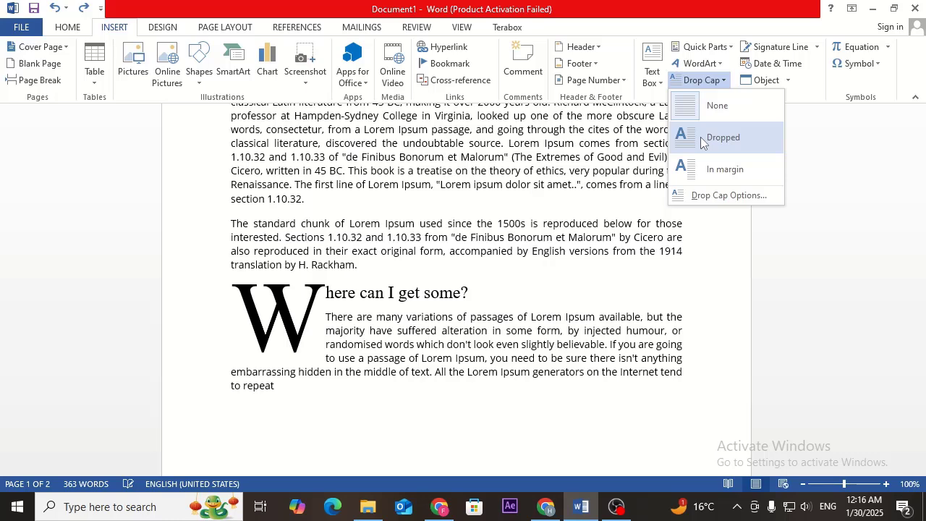
{"action": "left_click", "coordinate": [715, 197]}
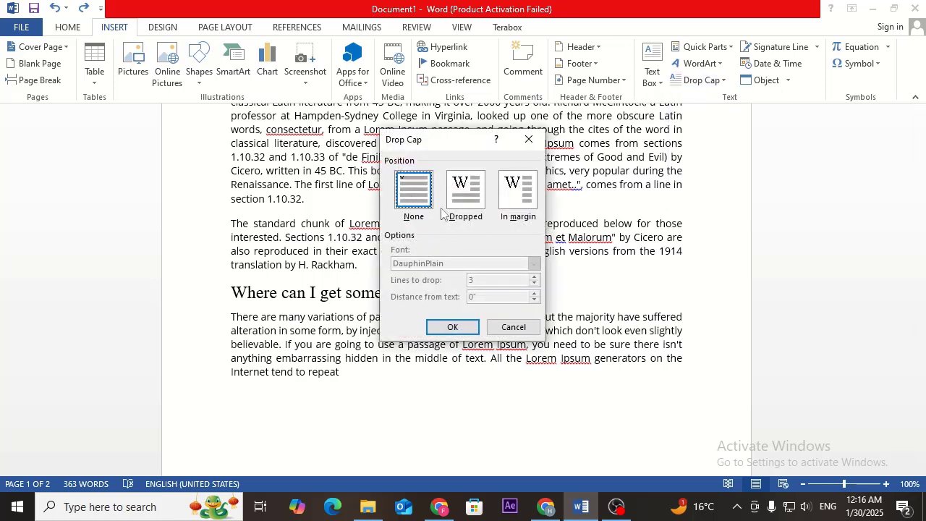
{"action": "left_click", "coordinate": [512, 327]}
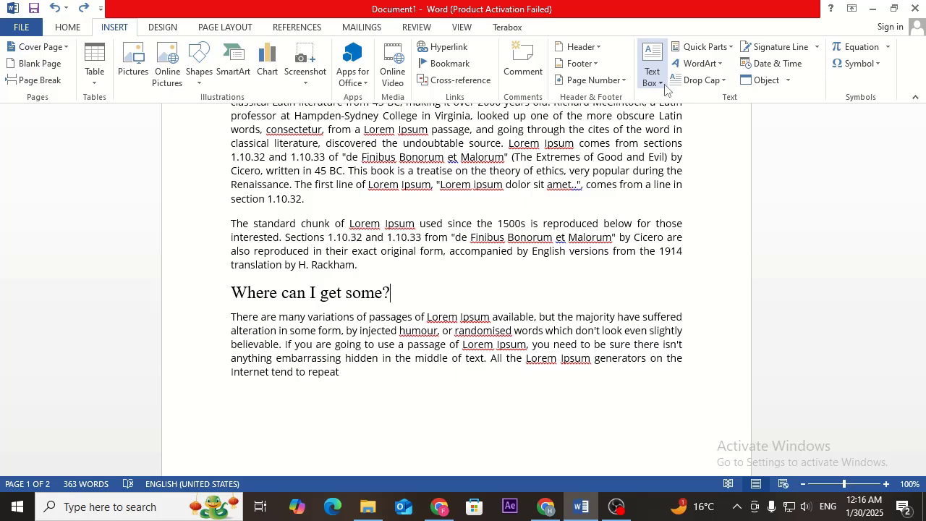
Step: View the built-in header designs and close the gallery without choosing one
{"action": "left_click", "coordinate": [579, 48]}
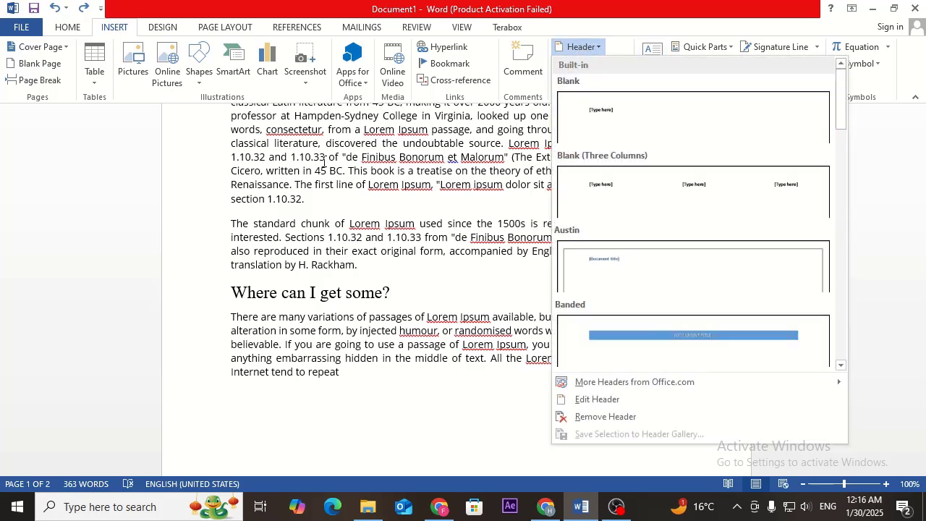
{"action": "scroll", "coordinate": [324, 160], "scroll_direction": "up", "scroll_amount": 7}
{"action": "scroll", "coordinate": [324, 161], "scroll_direction": "up", "scroll_amount": 1}
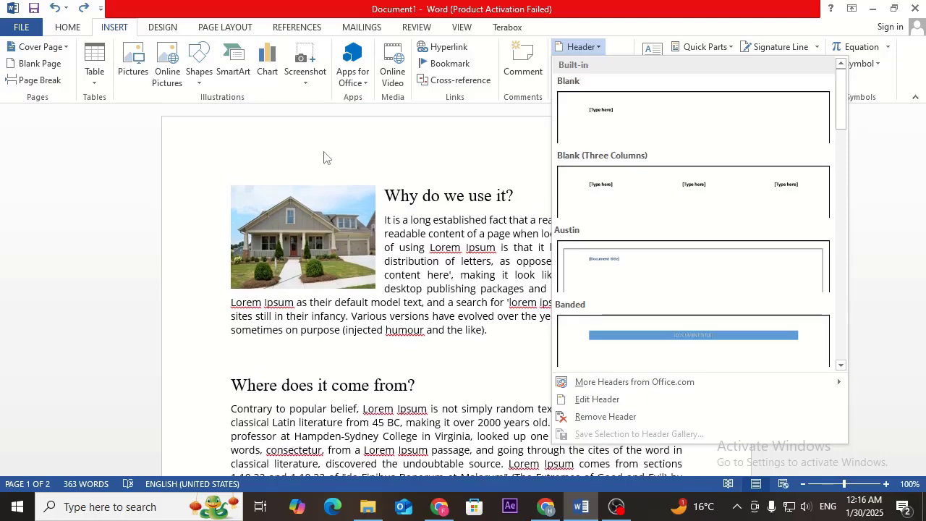
{"action": "left_click", "coordinate": [324, 158]}
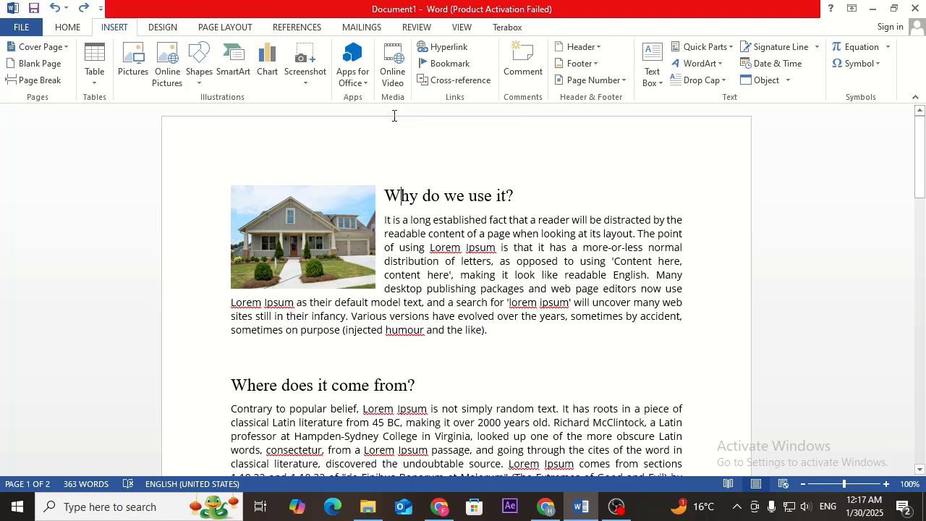
{"action": "double_click", "coordinate": [392, 115]}
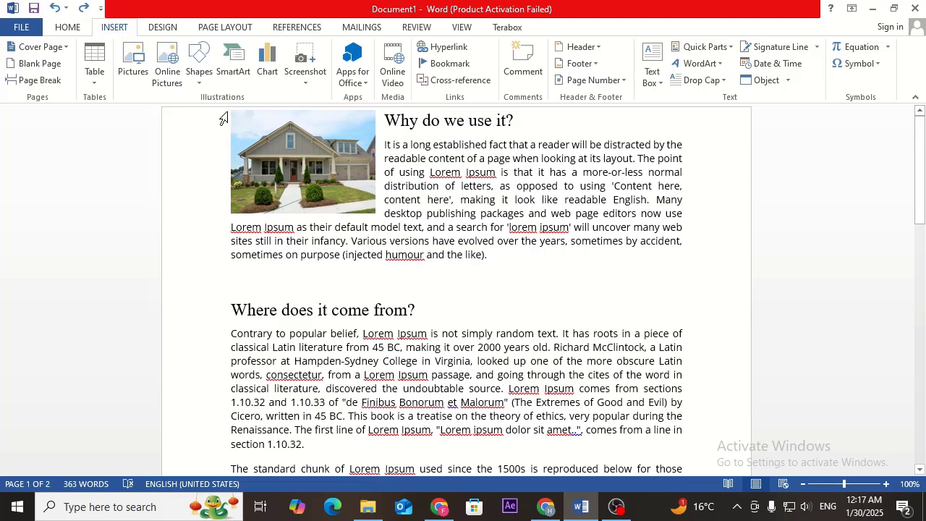
{"action": "scroll", "coordinate": [682, 314], "scroll_direction": "down", "scroll_amount": 5}
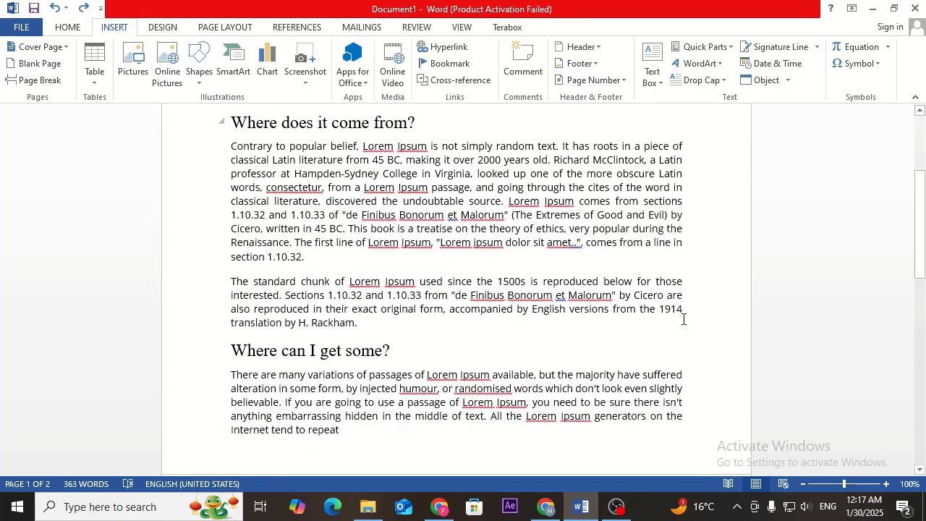
{"action": "scroll", "coordinate": [682, 320], "scroll_direction": "up", "scroll_amount": 5}
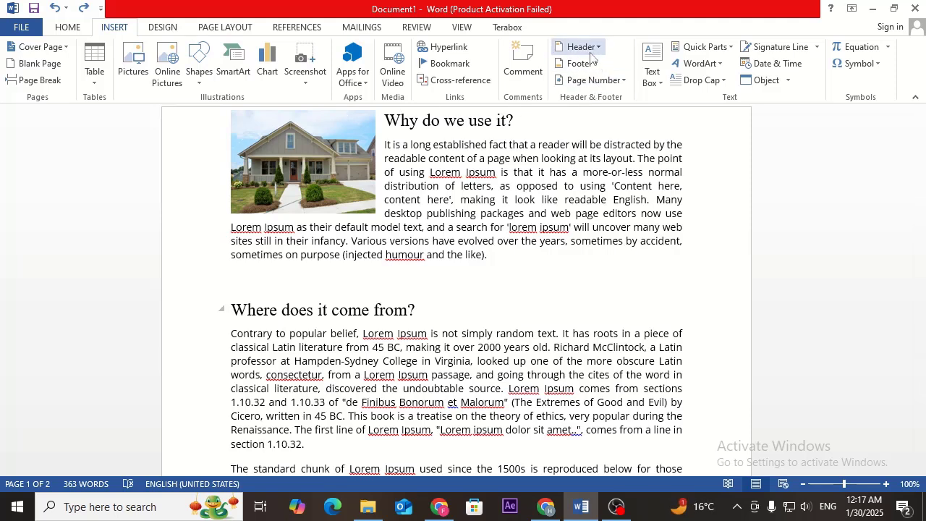
{"action": "double_click", "coordinate": [339, 107]}
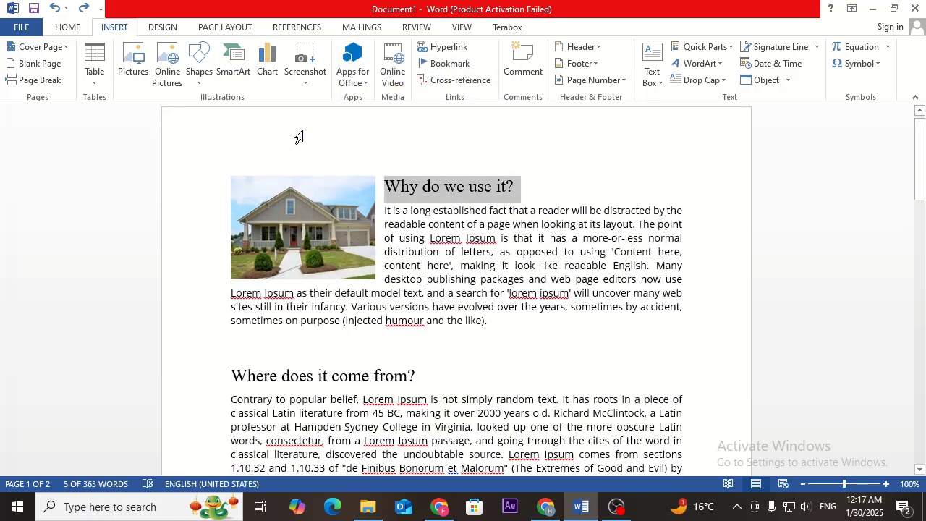
Step: Enter a person's first name in the first page's header and return to the body text
{"action": "double_click", "coordinate": [303, 130]}
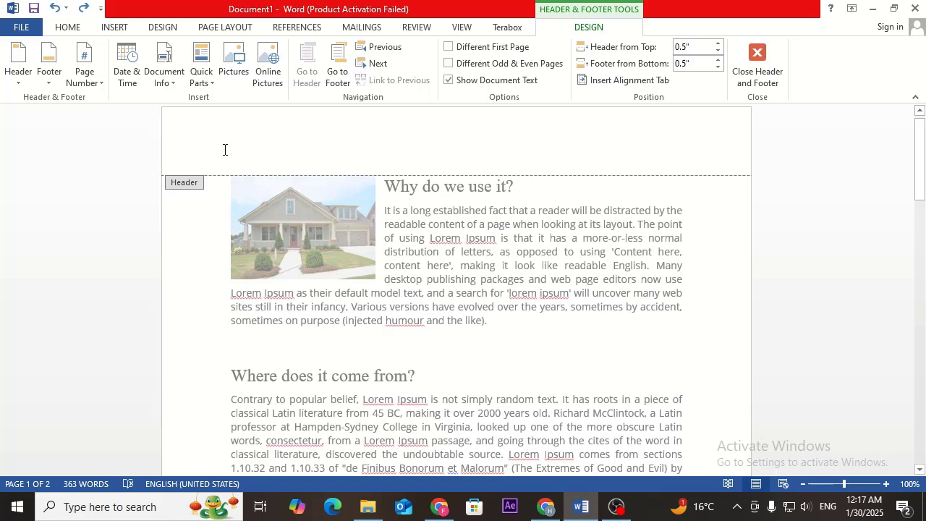
{"action": "type", "text": "Hasan"}
{"action": "double_click", "coordinate": [335, 157]}
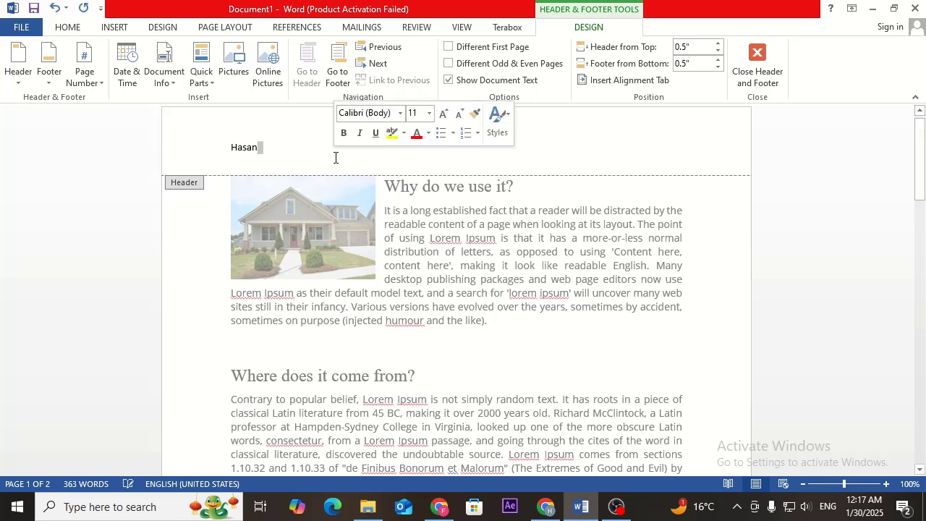
{"action": "triple_click", "coordinate": [282, 156]}
{"action": "left_click", "coordinate": [282, 156]}
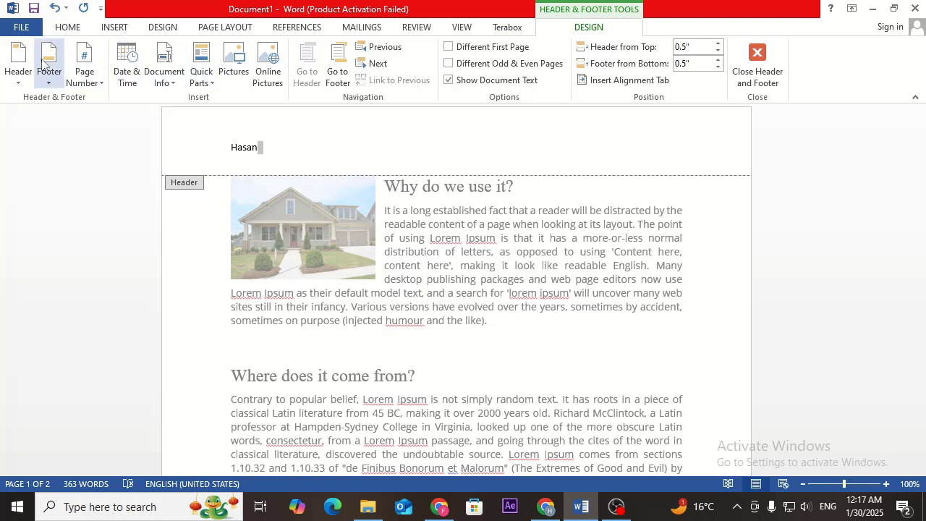
{"action": "left_click", "coordinate": [112, 27]}
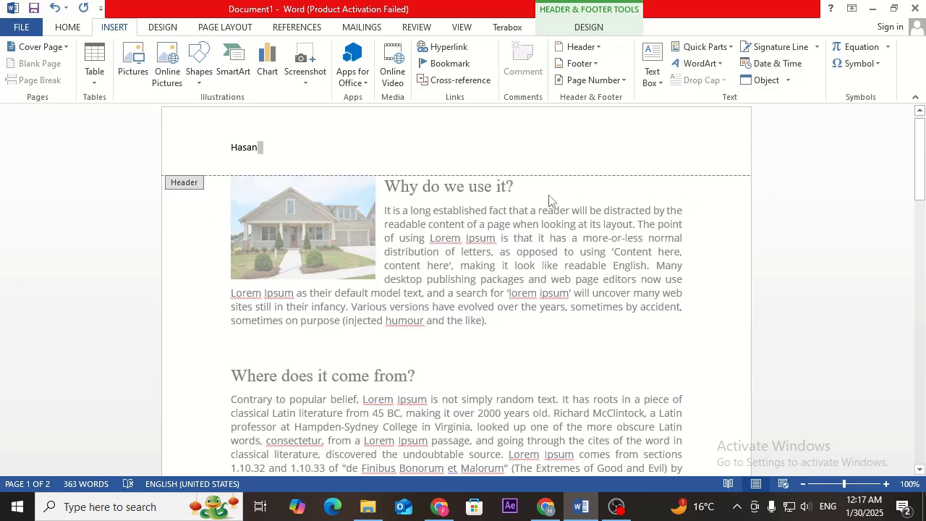
{"action": "double_click", "coordinate": [271, 148]}
{"action": "double_click", "coordinate": [206, 186]}
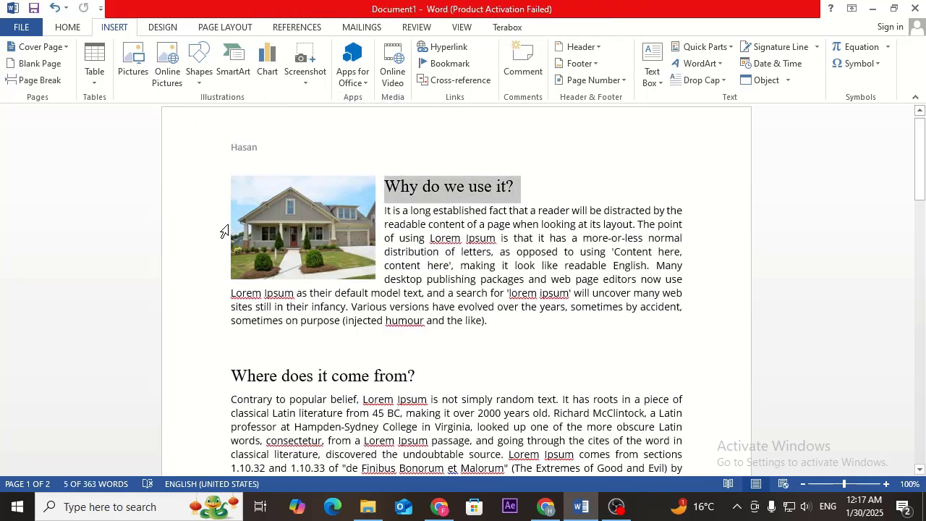
Step: Reopen and leave the page header, and compare the header on the first and second pages
{"action": "double_click", "coordinate": [265, 148]}
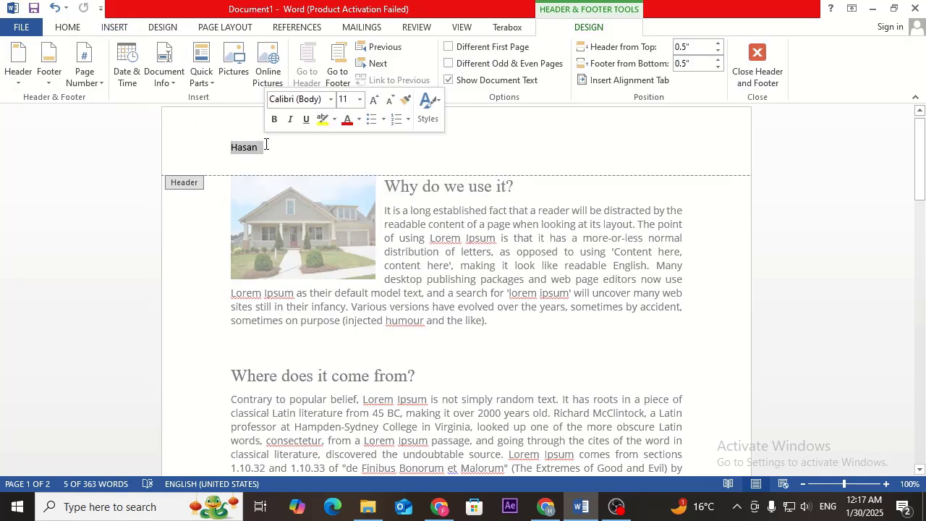
{"action": "left_click", "coordinate": [264, 149]}
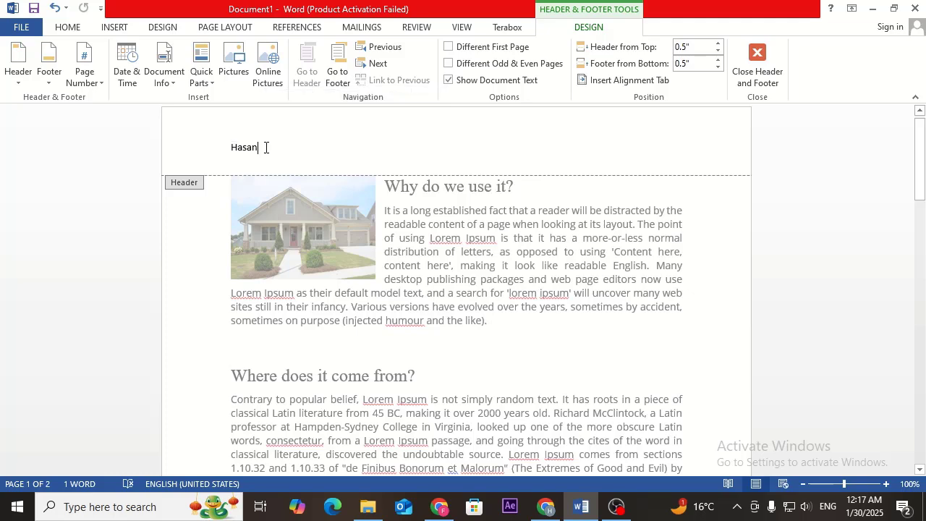
{"action": "triple_click", "coordinate": [210, 219]}
{"action": "left_click", "coordinate": [201, 215]}
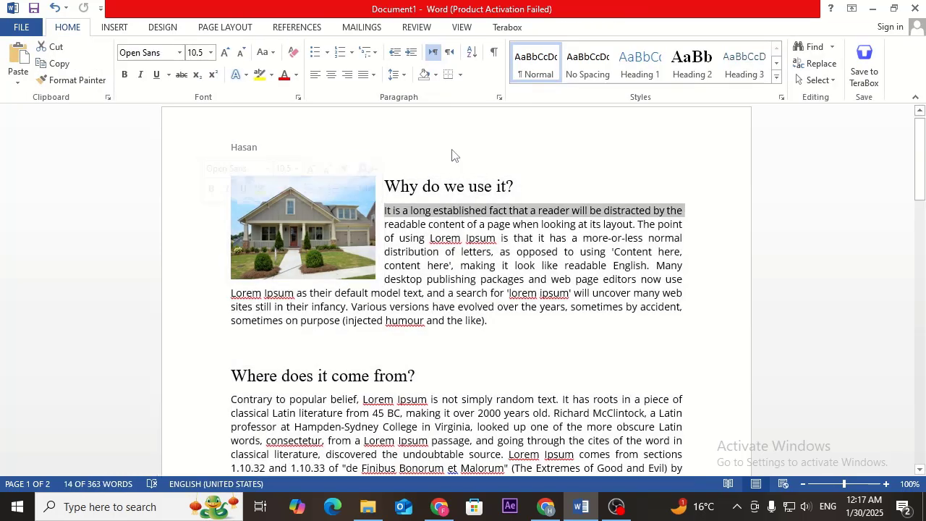
{"action": "left_click", "coordinate": [743, 242]}
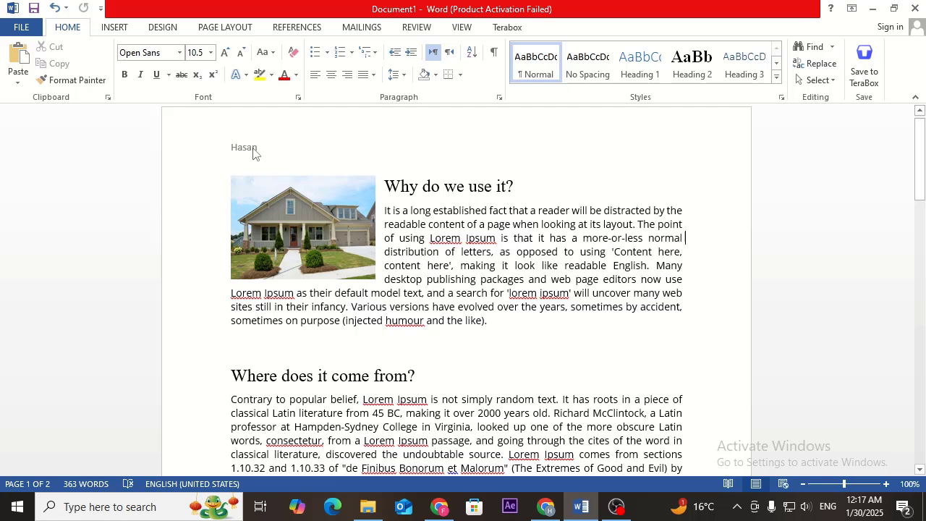
{"action": "scroll", "coordinate": [325, 304], "scroll_direction": "down", "scroll_amount": 15}
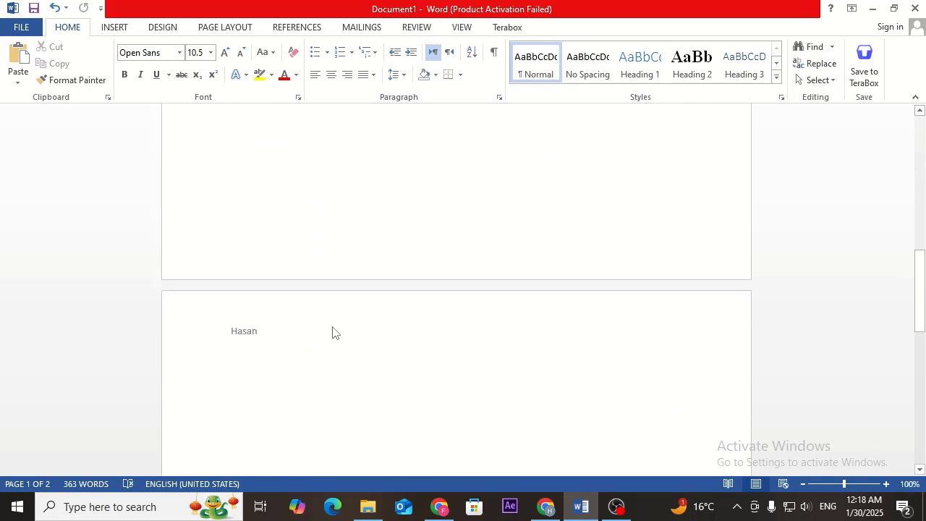
{"action": "scroll", "coordinate": [261, 337], "scroll_direction": "down", "scroll_amount": 2}
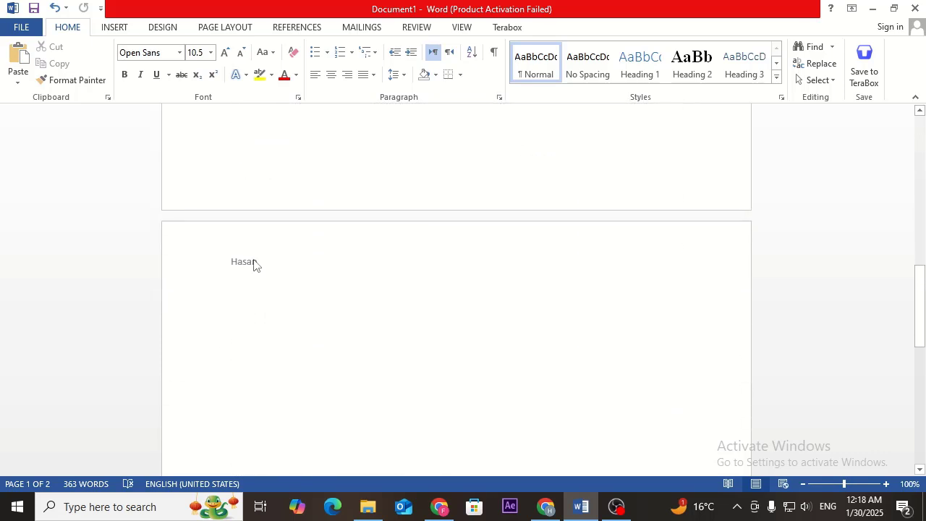
{"action": "scroll", "coordinate": [379, 264], "scroll_direction": "up", "scroll_amount": 14}
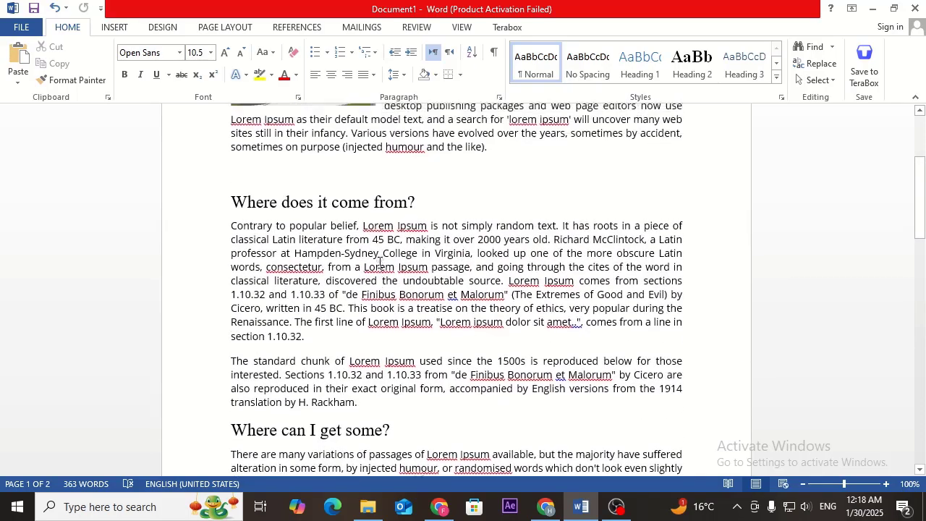
{"action": "scroll", "coordinate": [379, 265], "scroll_direction": "up", "scroll_amount": 5}
Step: Enter 01 in the first page's footer, return to the body text, and check the footer on the second page
{"action": "scroll", "coordinate": [326, 269], "scroll_direction": "down", "scroll_amount": 14}
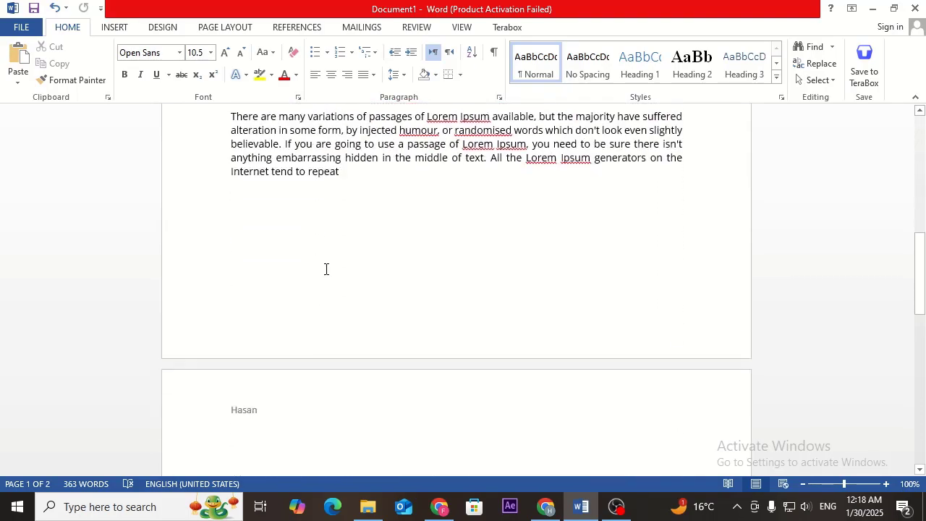
{"action": "left_click", "coordinate": [308, 242]}
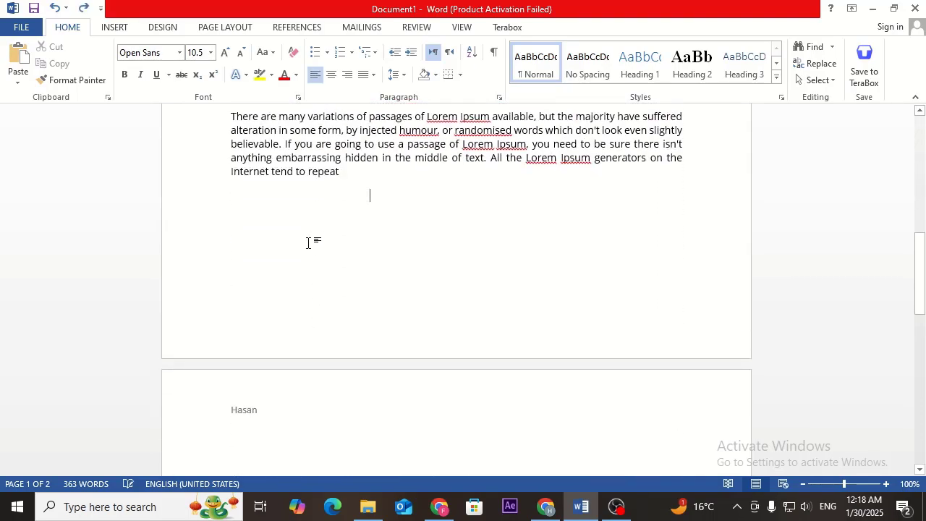
{"action": "double_click", "coordinate": [290, 319]}
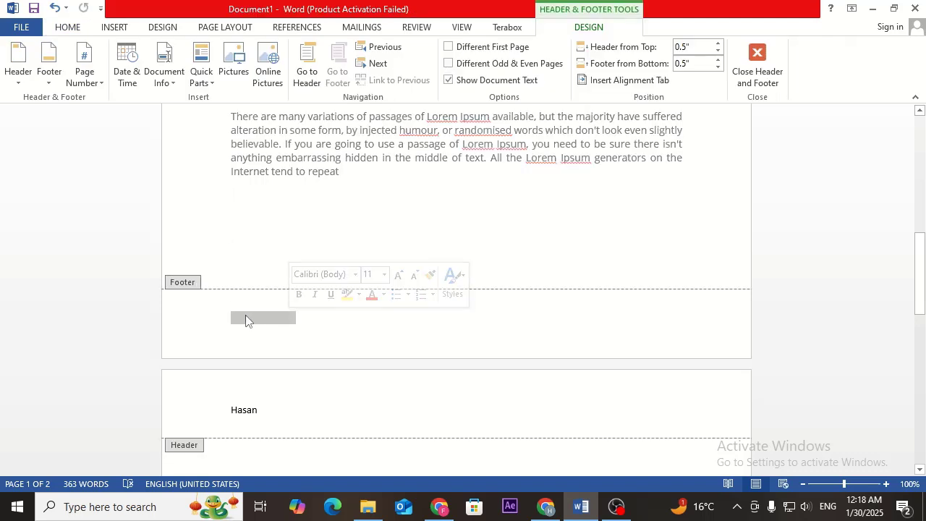
{"action": "type", "text": "01"}
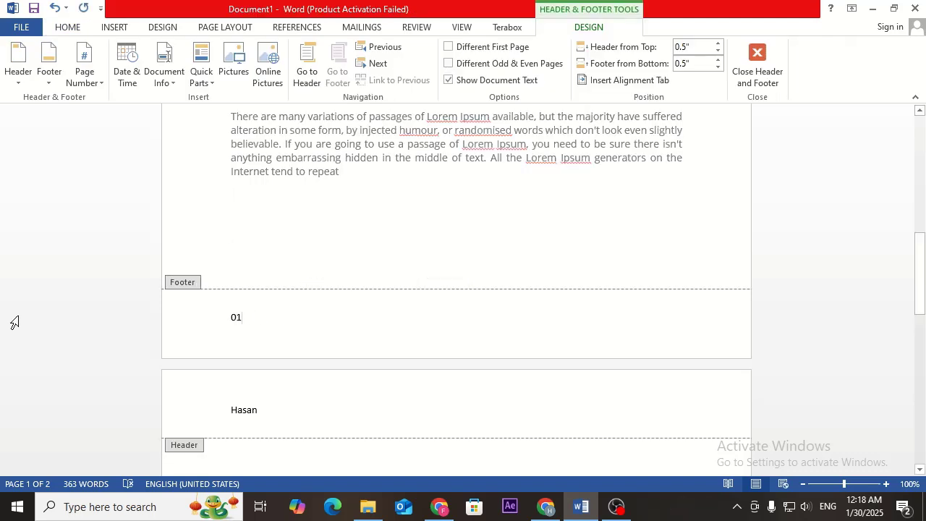
{"action": "double_click", "coordinate": [216, 235]}
{"action": "scroll", "coordinate": [320, 324], "scroll_direction": "down", "scroll_amount": 10}
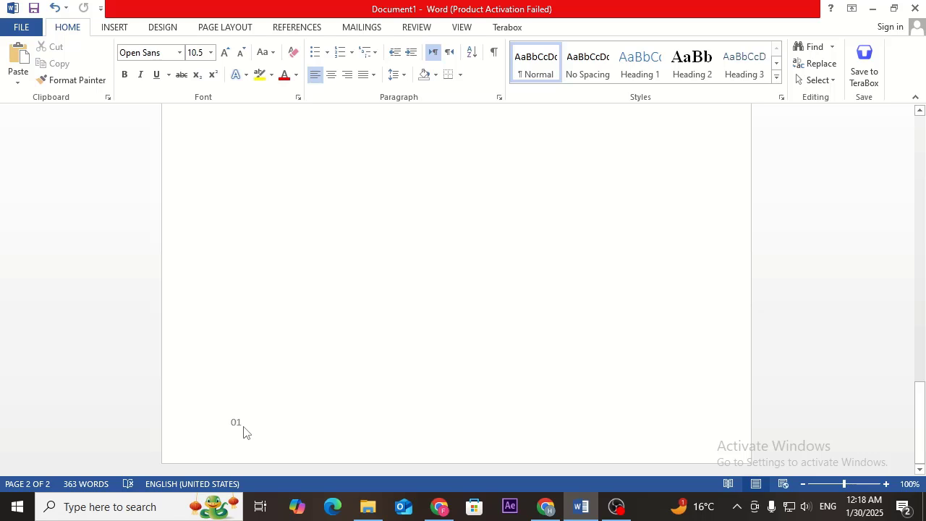
Step: Replace the footer with the built-in Austin design and select the page number text in the first page's footer
{"action": "scroll", "coordinate": [537, 366], "scroll_direction": "up", "scroll_amount": 10}
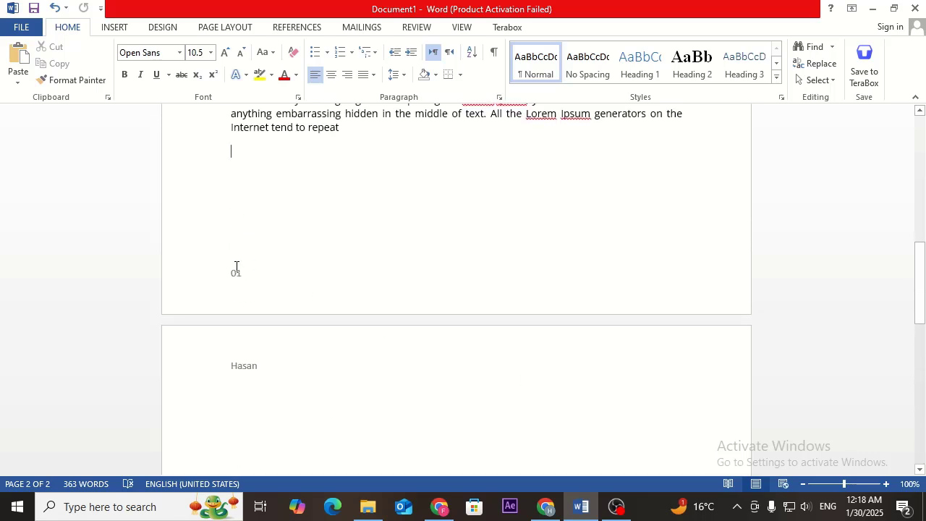
{"action": "double_click", "coordinate": [238, 275]}
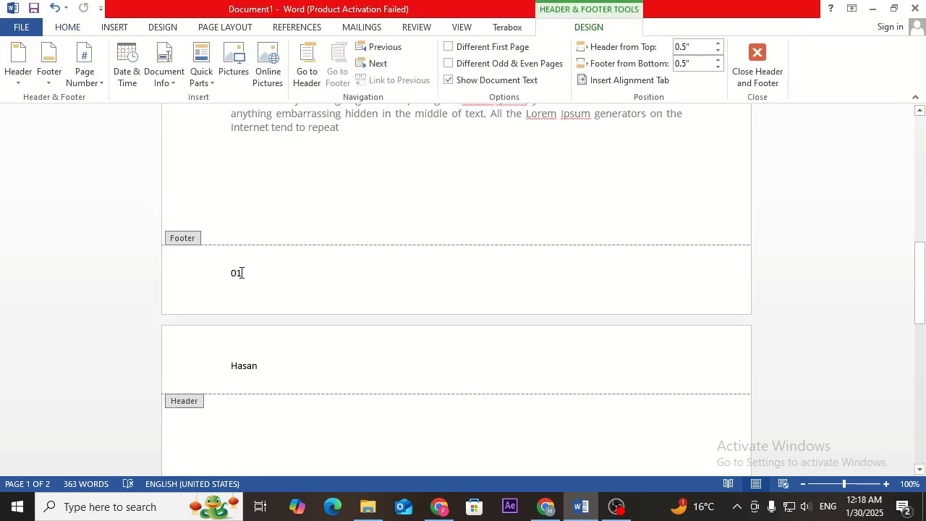
{"action": "double_click", "coordinate": [214, 274]}
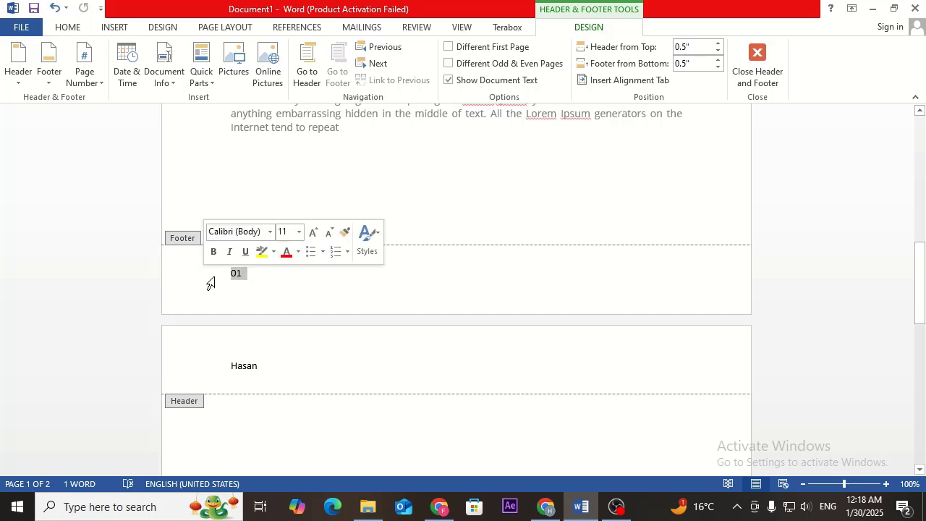
{"action": "left_click", "coordinate": [50, 79]}
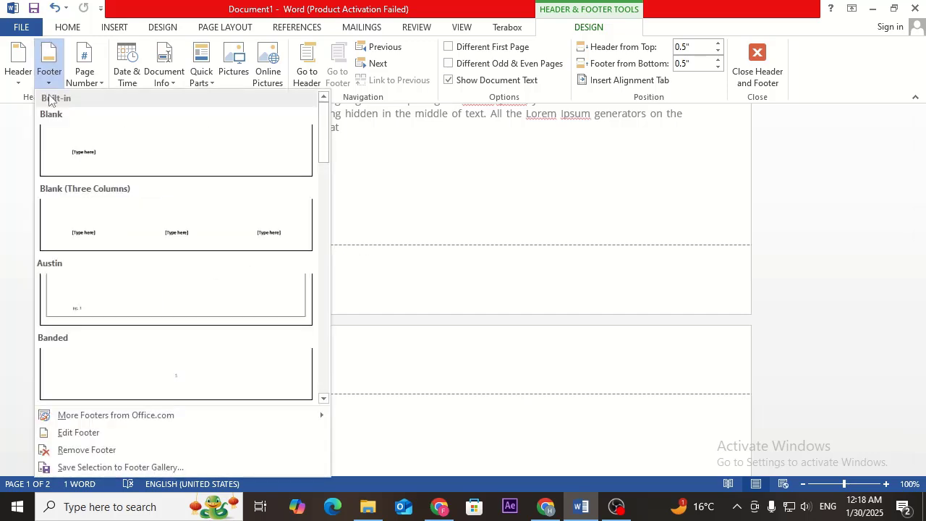
{"action": "left_click", "coordinate": [124, 299]}
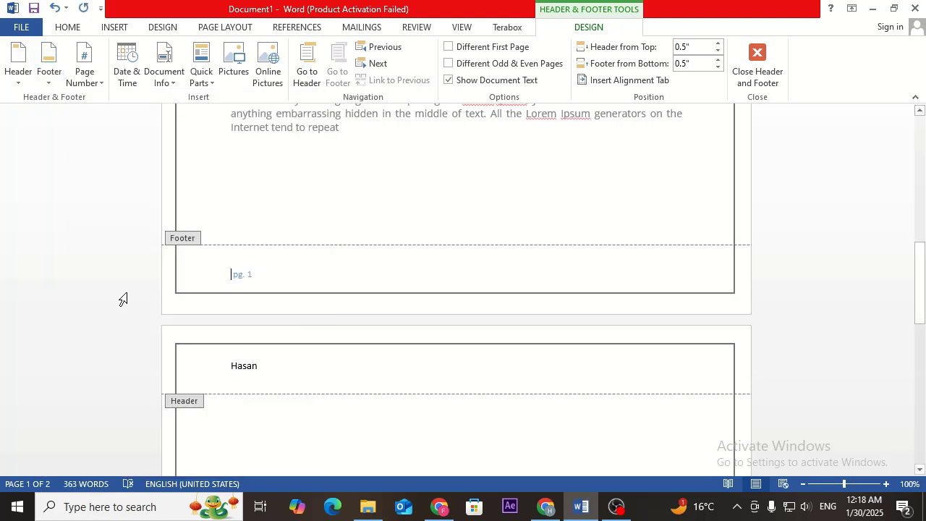
{"action": "scroll", "coordinate": [325, 260], "scroll_direction": "down", "scroll_amount": 10}
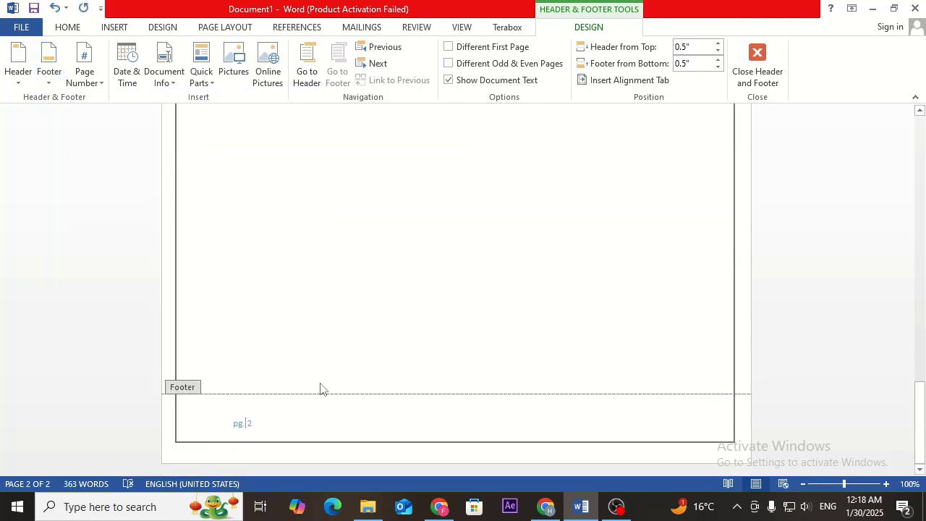
{"action": "scroll", "coordinate": [325, 369], "scroll_direction": "up", "scroll_amount": 15}
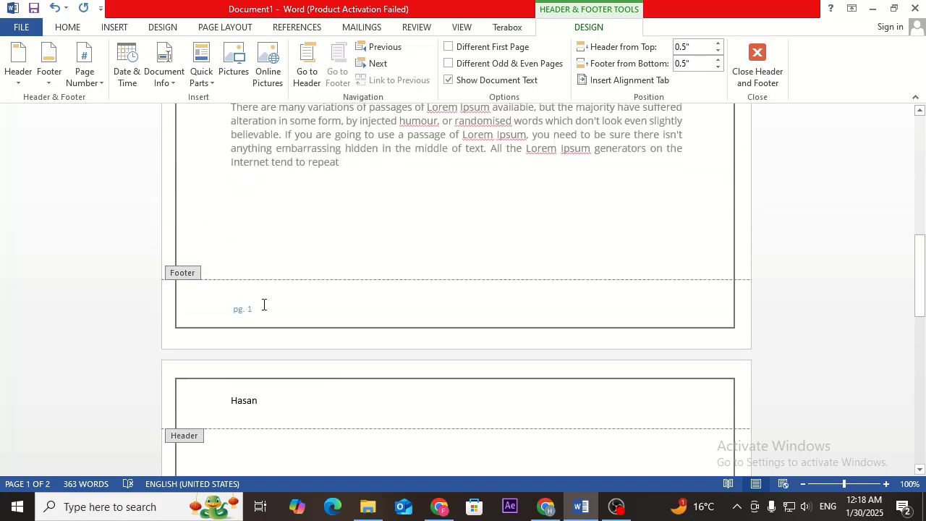
{"action": "triple_click", "coordinate": [263, 305]}
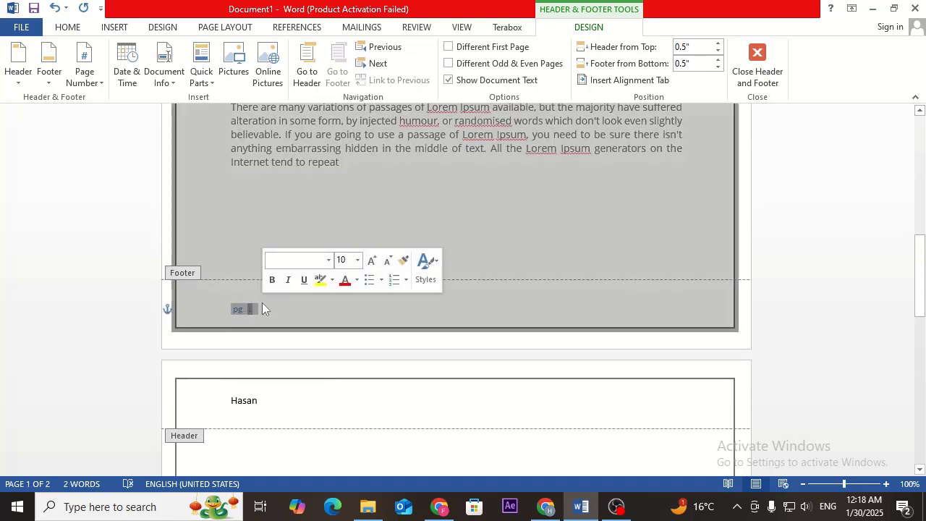
Step: Delete the page number from the first page's footer and return to the body text at the start of the document
{"action": "key", "text": "Delete"}
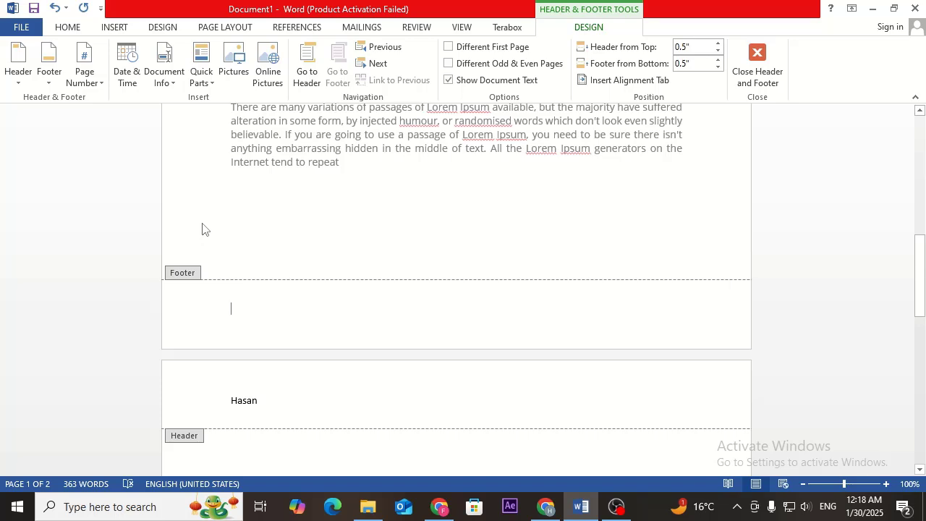
{"action": "double_click", "coordinate": [202, 229]}
{"action": "scroll", "coordinate": [197, 228], "scroll_direction": "up", "scroll_amount": 12}
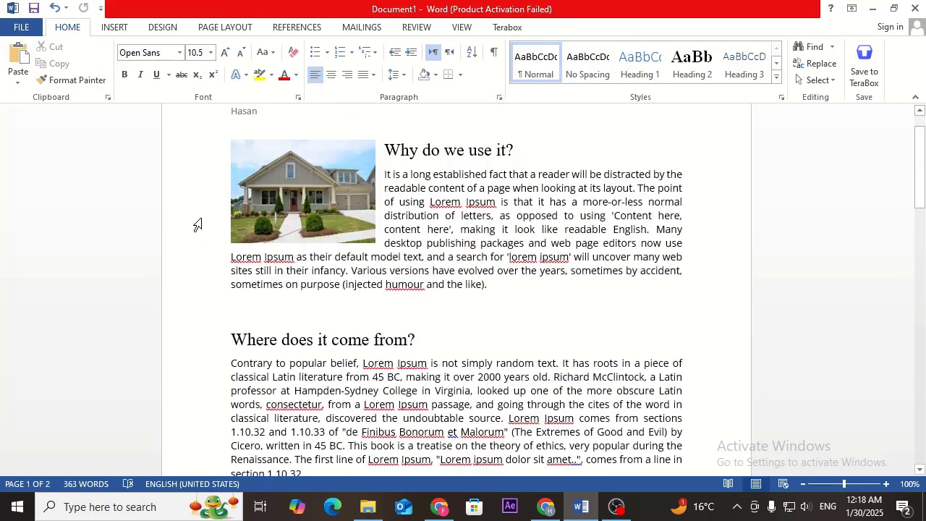
{"action": "scroll", "coordinate": [194, 221], "scroll_direction": "up", "scroll_amount": 1}
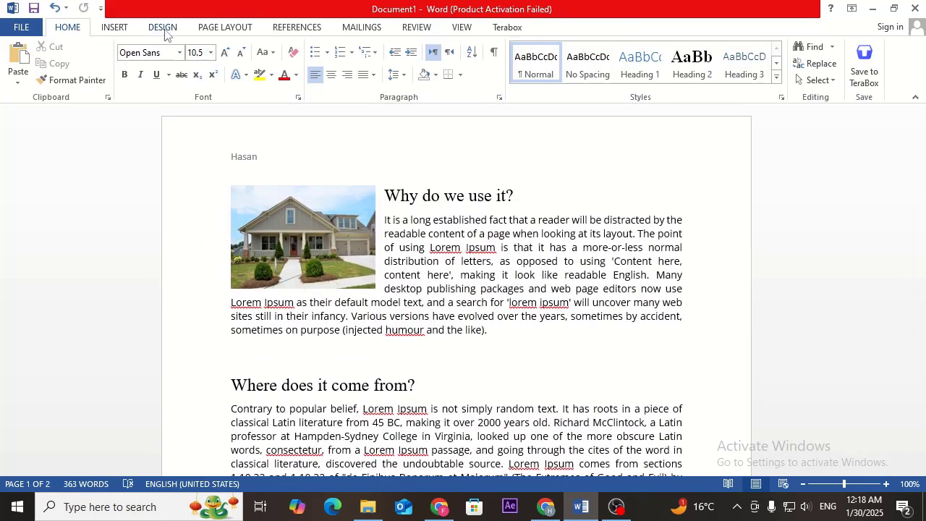
Step: Insert WordArt in the blue style with a reflection below the last paragraph, reading "My name is"
{"action": "left_click", "coordinate": [120, 31]}
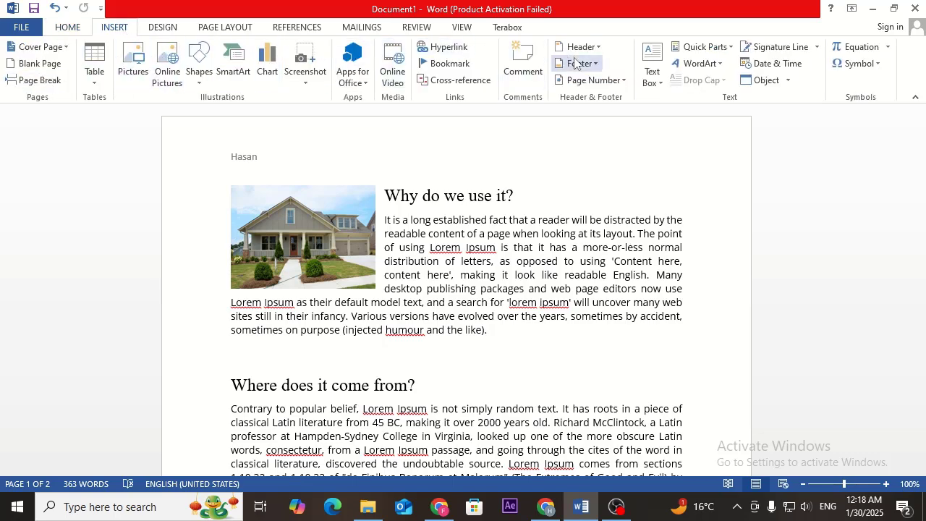
{"action": "left_click", "coordinate": [722, 64]}
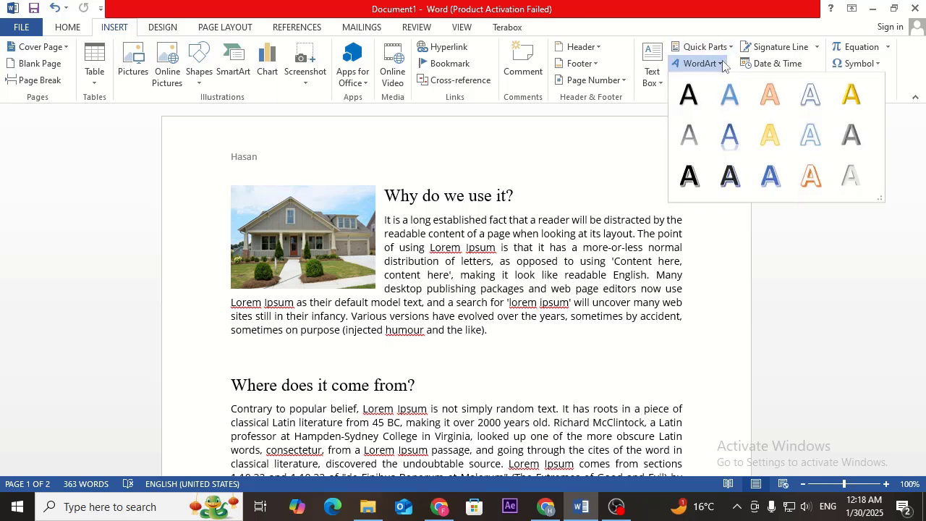
{"action": "left_click", "coordinate": [731, 137]}
{"action": "scroll", "coordinate": [465, 259], "scroll_direction": "down", "scroll_amount": 3}
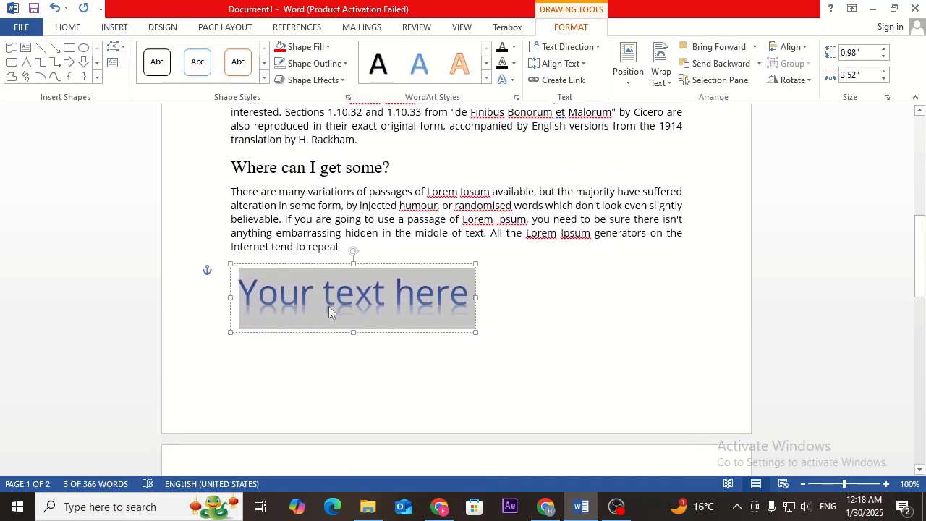
{"action": "triple_click", "coordinate": [347, 293]}
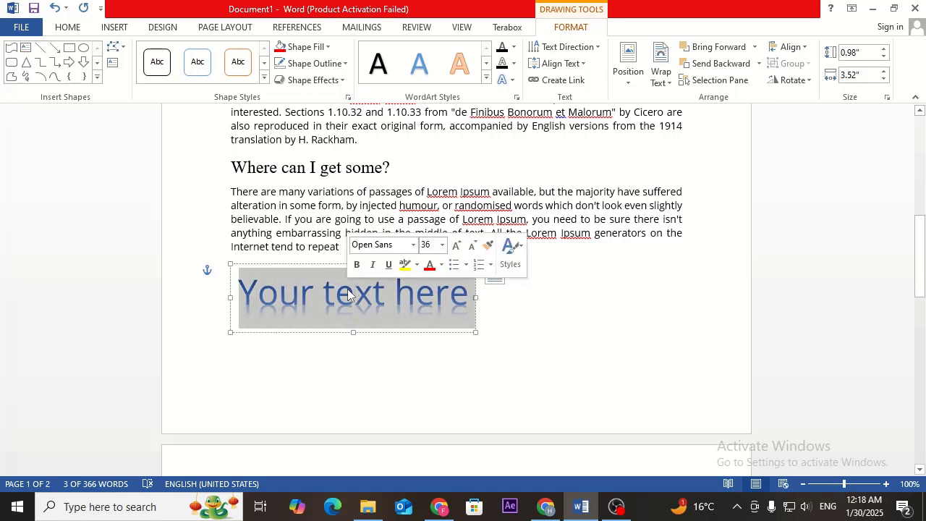
{"action": "type", "text": "M"}
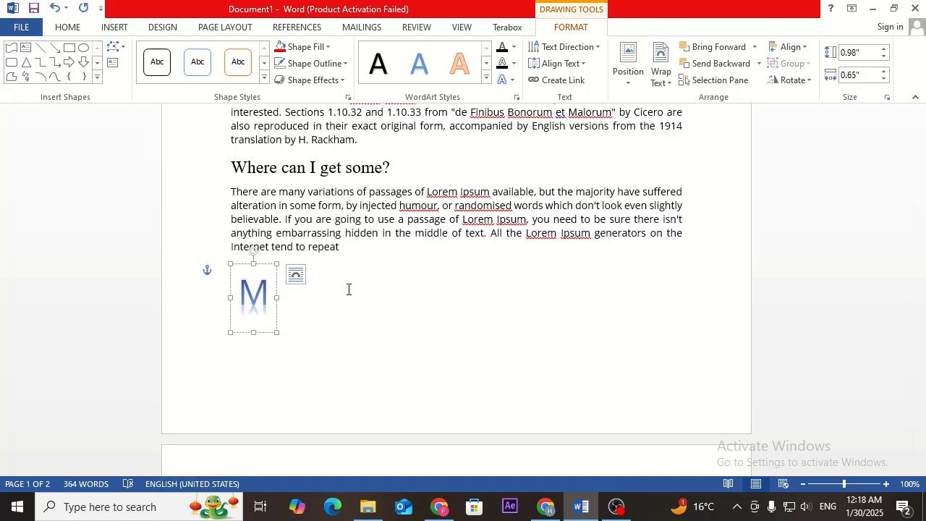
{"action": "type", "text": "y name "}
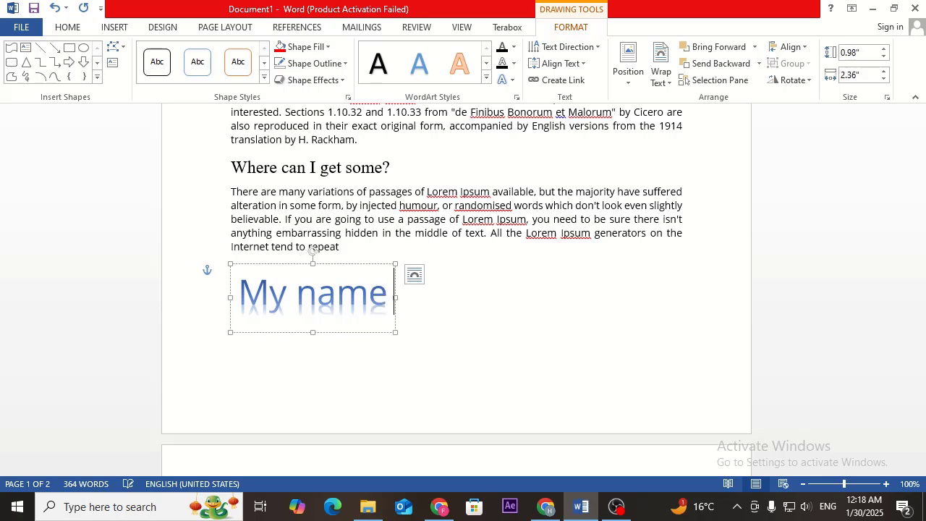
{"action": "type", "text": "is"}
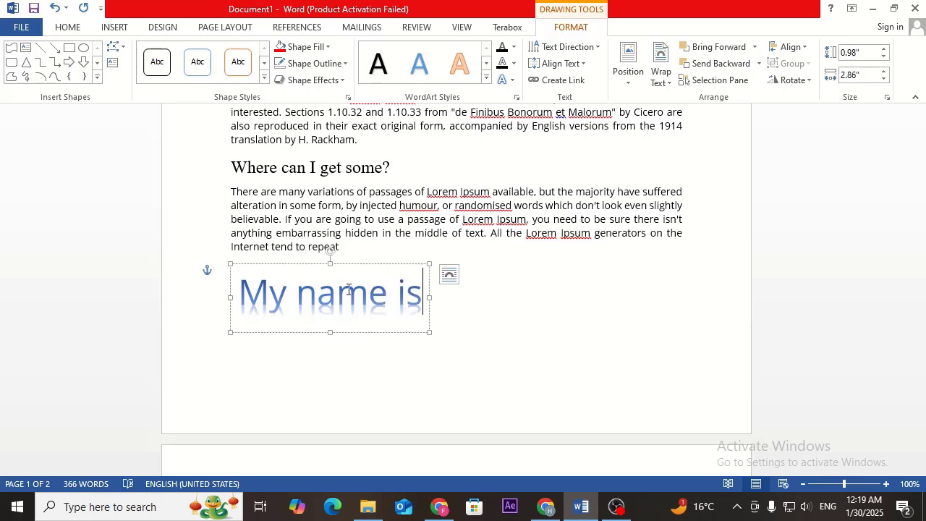
Step: Restyle the whole WordArt text with the white, light-blue-outlined style and position it at the page's bottom center with text wrapping
{"action": "key", "text": "ctrl+a"}
{"action": "left_click", "coordinate": [486, 78]}
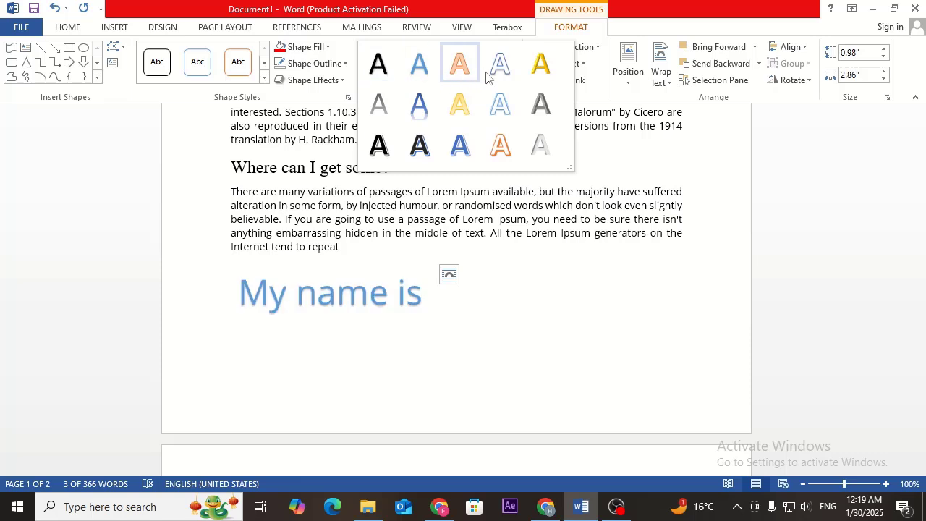
{"action": "left_click", "coordinate": [509, 88]}
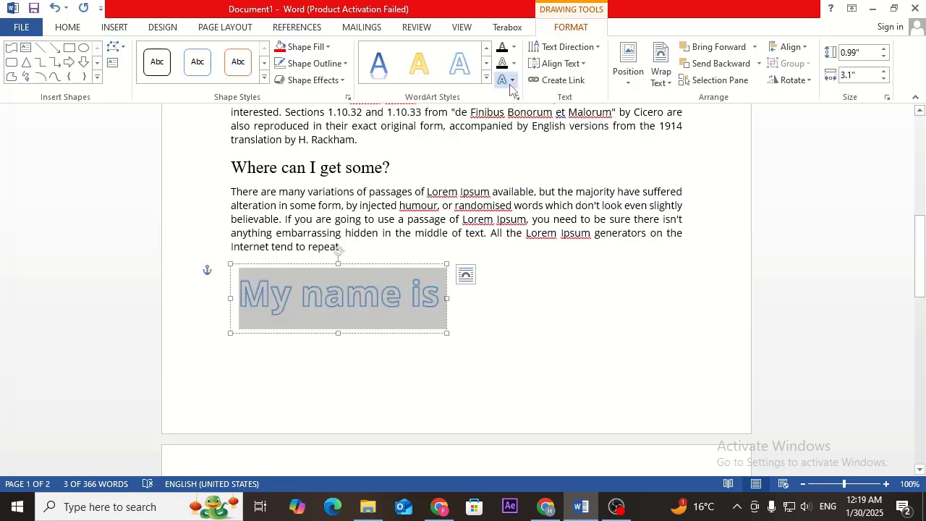
{"action": "left_click", "coordinate": [632, 81]}
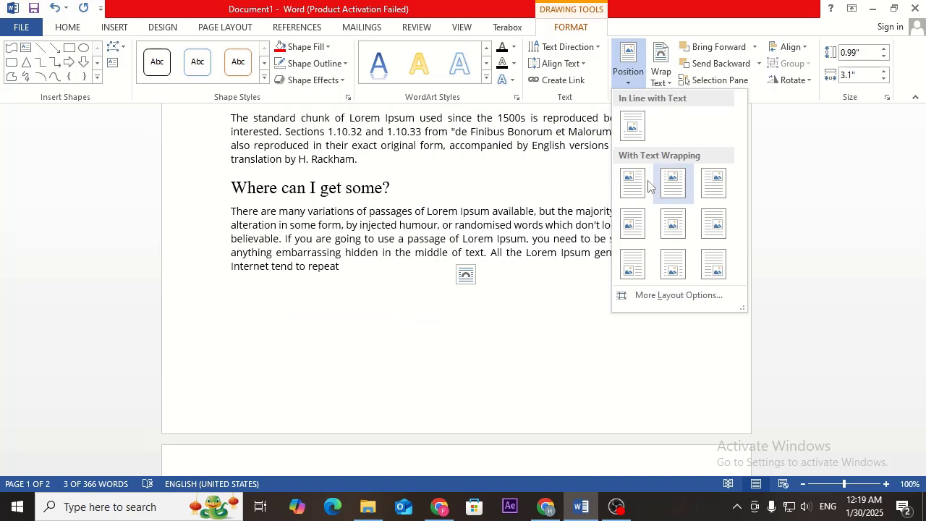
{"action": "left_click", "coordinate": [683, 273]}
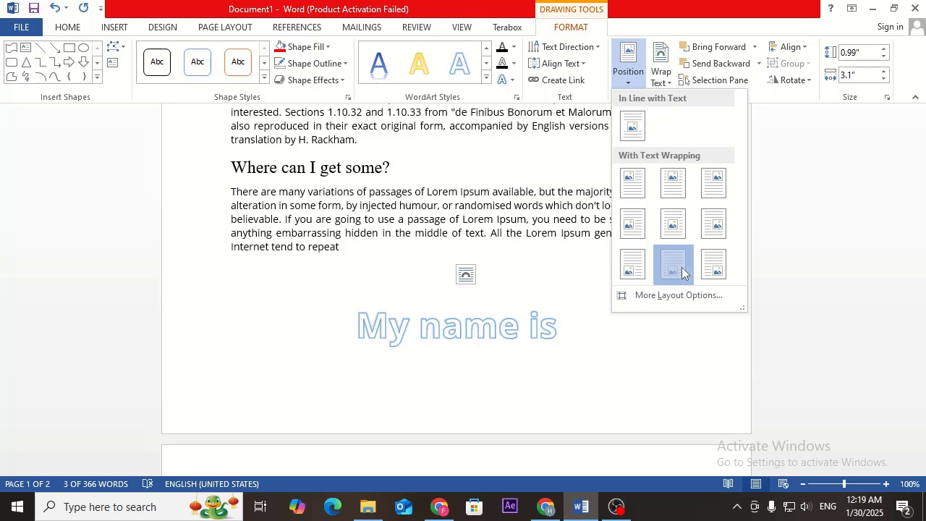
Step: Give the WordArt text a dark blue-gray outline and a gray fill
{"action": "left_click", "coordinate": [512, 63]}
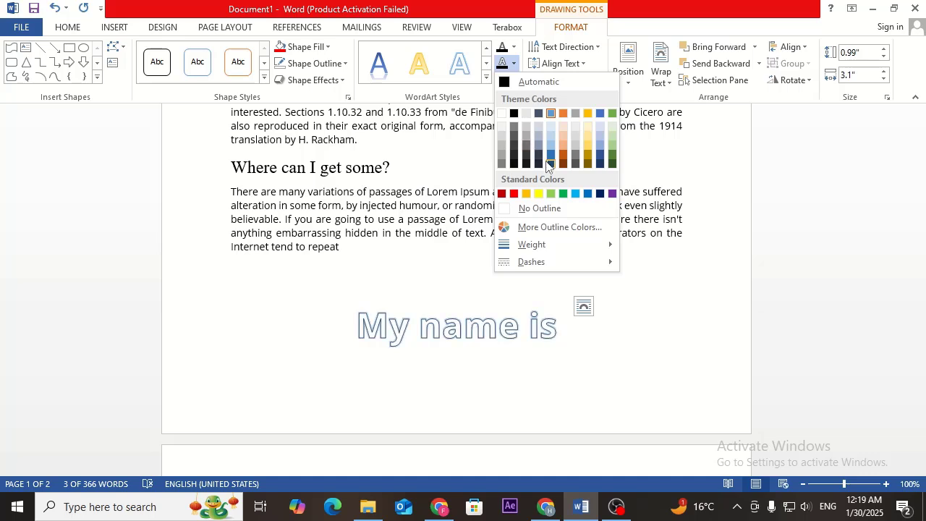
{"action": "left_click", "coordinate": [535, 156]}
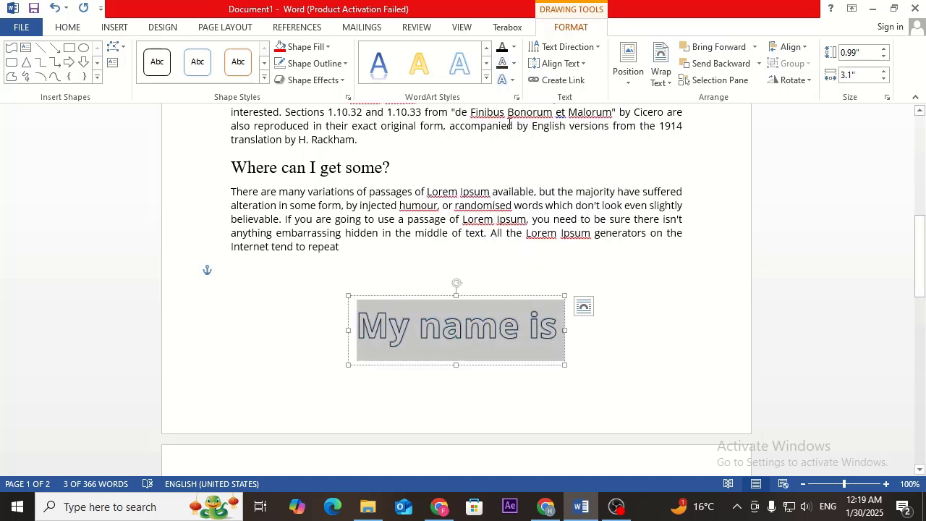
{"action": "left_click", "coordinate": [513, 47]}
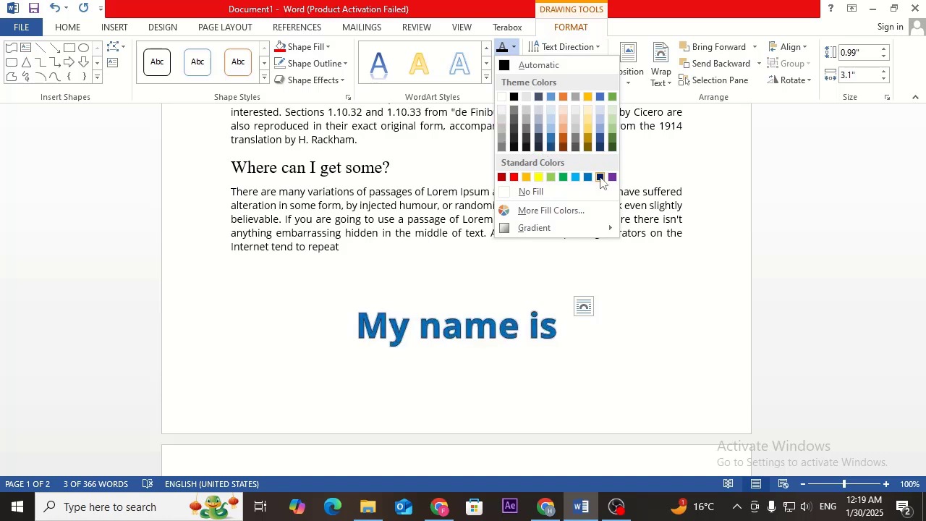
{"action": "left_click", "coordinate": [526, 111]}
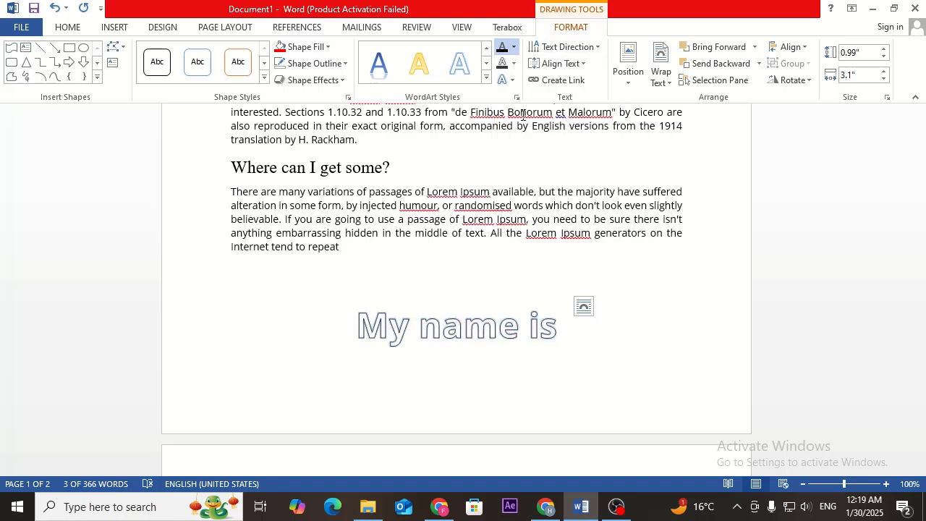
Step: Add a full-height reflection below the WordArt text
{"action": "left_click", "coordinate": [507, 80]}
{"action": "mouse_move", "coordinate": [553, 147]}
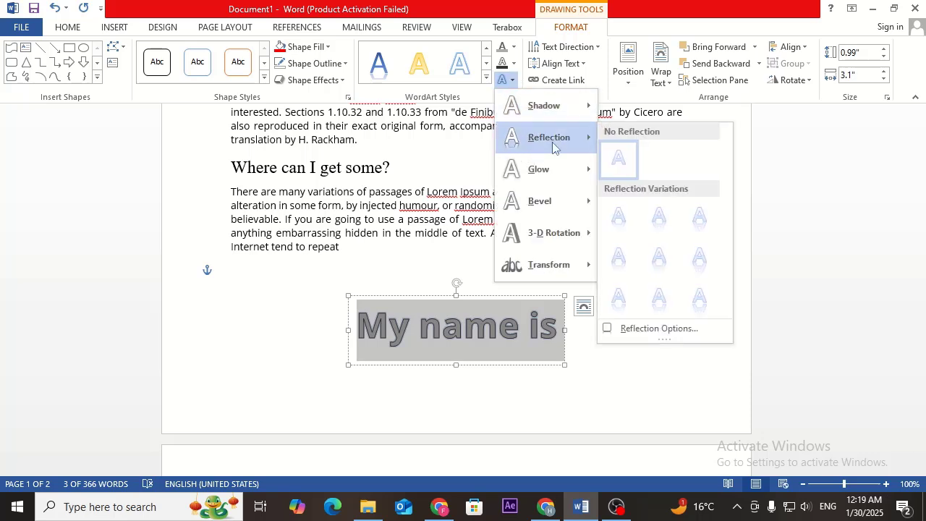
{"action": "left_click", "coordinate": [687, 286]}
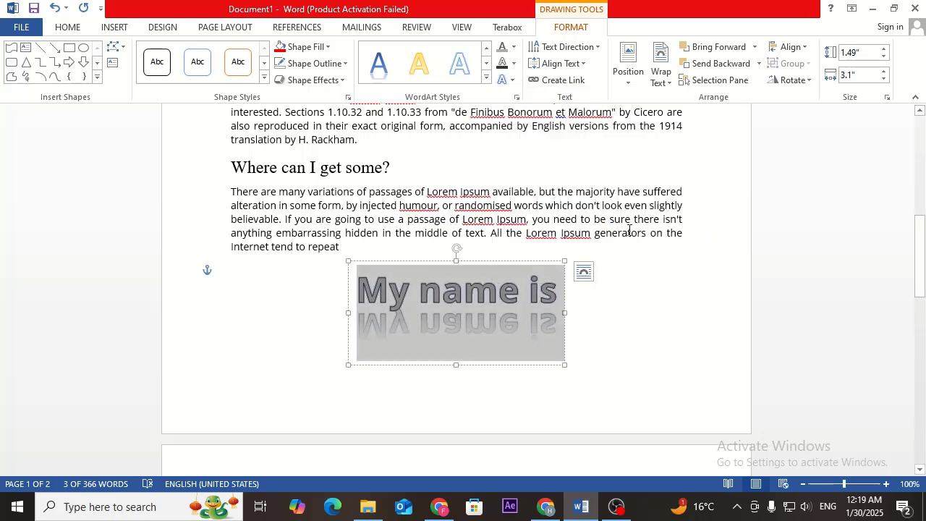
Step: Align the WordArt text to the top of its box, apply Square text wrapping, and reopen the wrapping options
{"action": "left_click", "coordinate": [583, 64]}
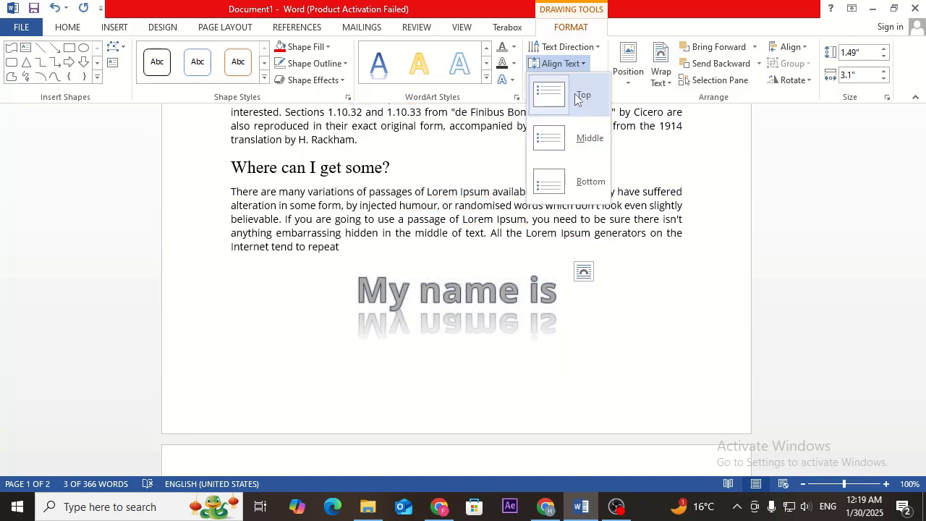
{"action": "left_click", "coordinate": [578, 96]}
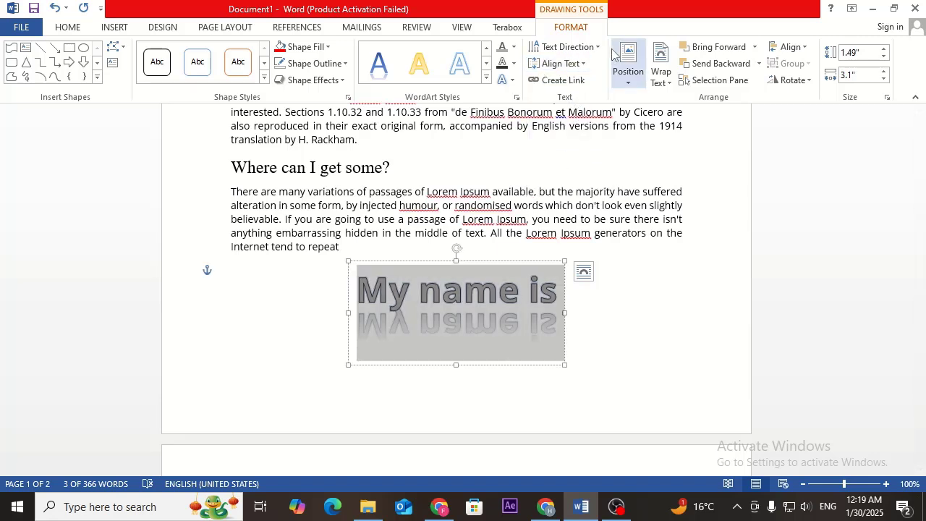
{"action": "left_click", "coordinate": [661, 82]}
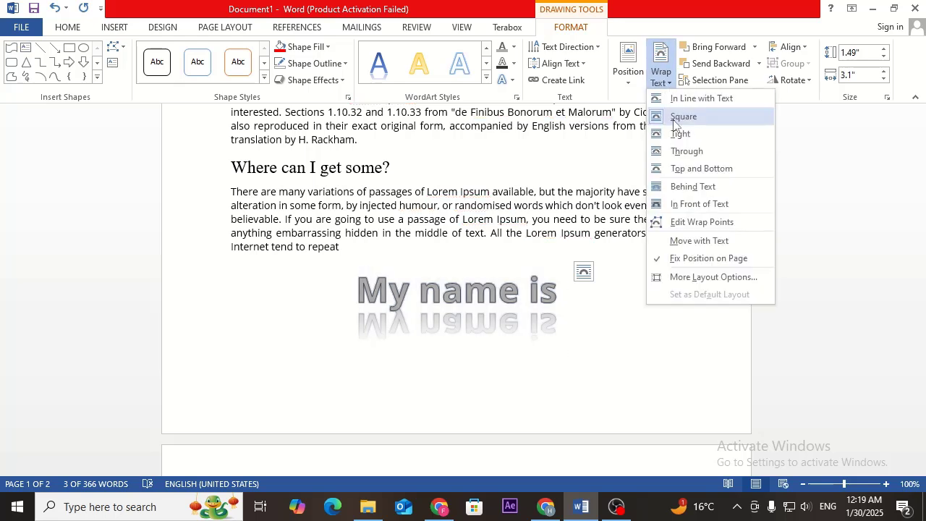
{"action": "left_click", "coordinate": [678, 117]}
{"action": "left_click", "coordinate": [661, 72]}
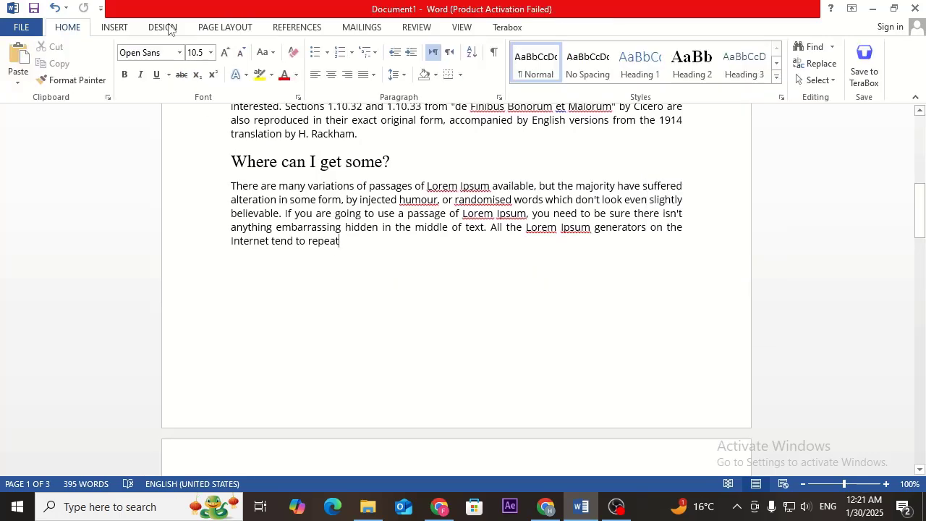
Step: Bring up the commands for inserting text objects into the document
{"action": "left_click", "coordinate": [114, 26]}
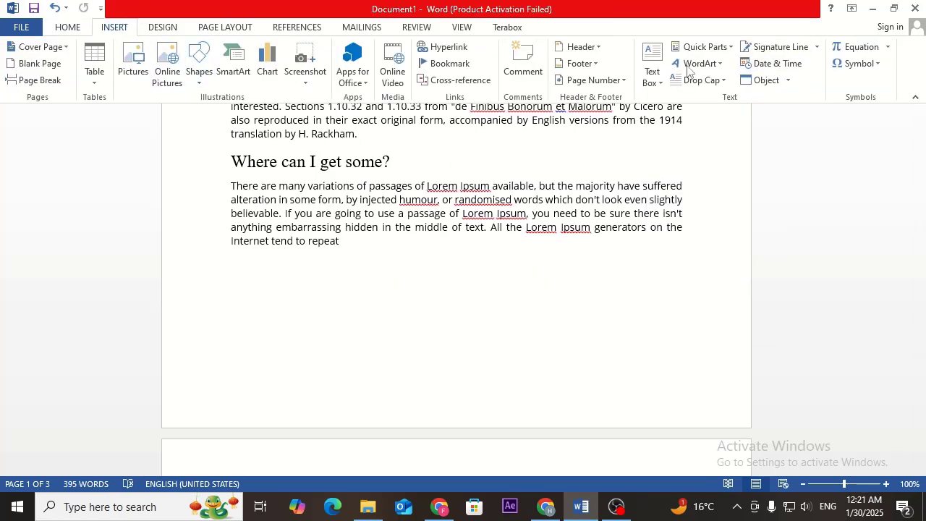